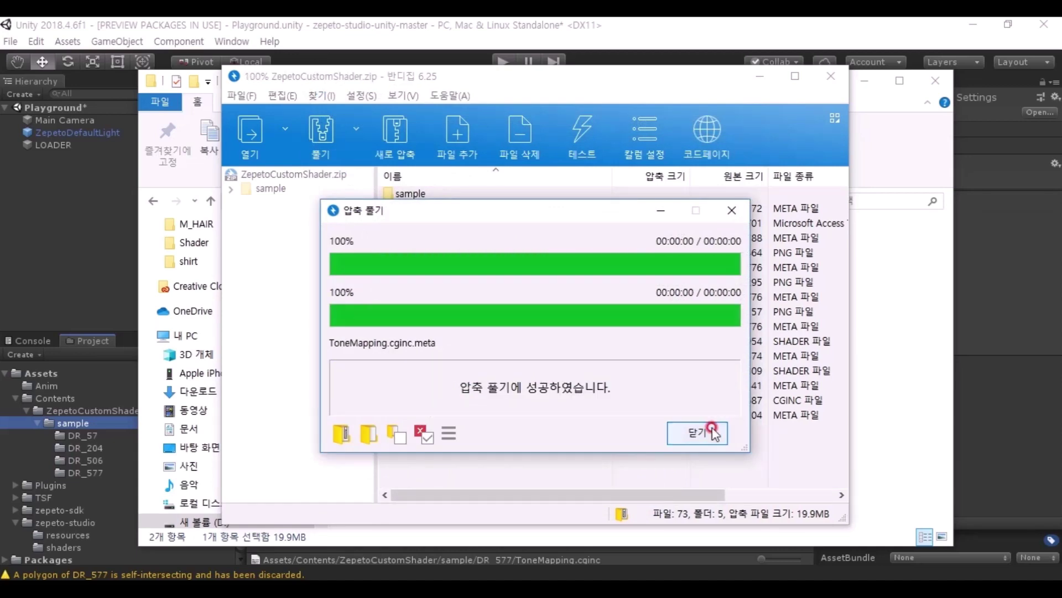
# Close the finished extraction and the archive window, and open the extracted ZepetoCustomShader folder in File Explorer.
pyautogui.click(698, 432)
pyautogui.click(831, 76)
pyautogui.click(441, 248)
pyautogui.doubleClick(442, 248)
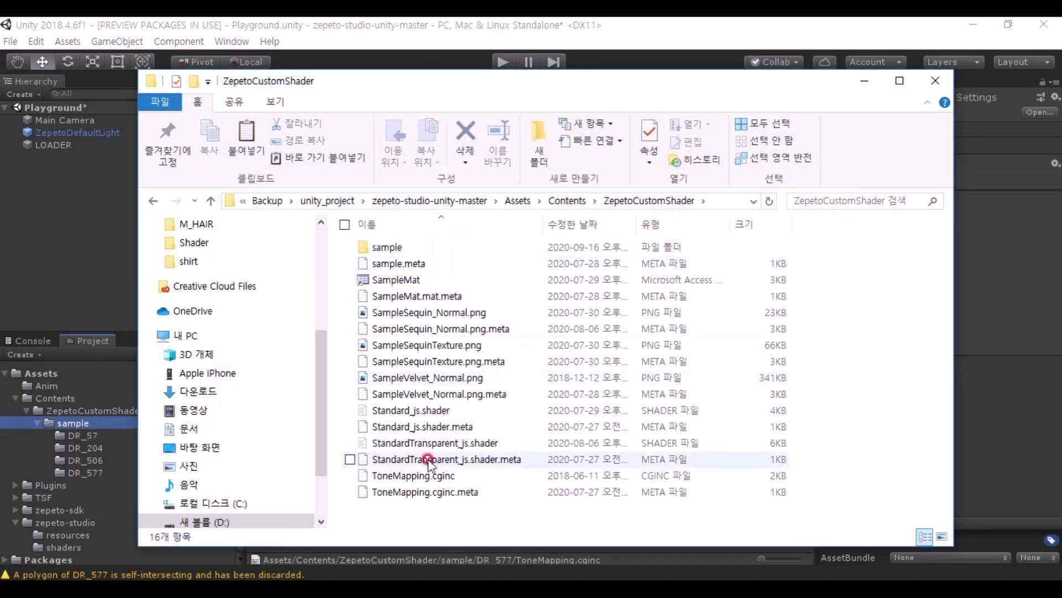
# Review the files in the ZepetoCustomShader folder and the contents of its sample subfolder.
pyautogui.moveTo(425, 265); pyautogui.dragTo(453, 461)
pyautogui.click(509, 393)
pyautogui.click(390, 249)
pyautogui.doubleClick(390, 249)
pyautogui.moveTo(797, 244); pyautogui.dragTo(493, 407)
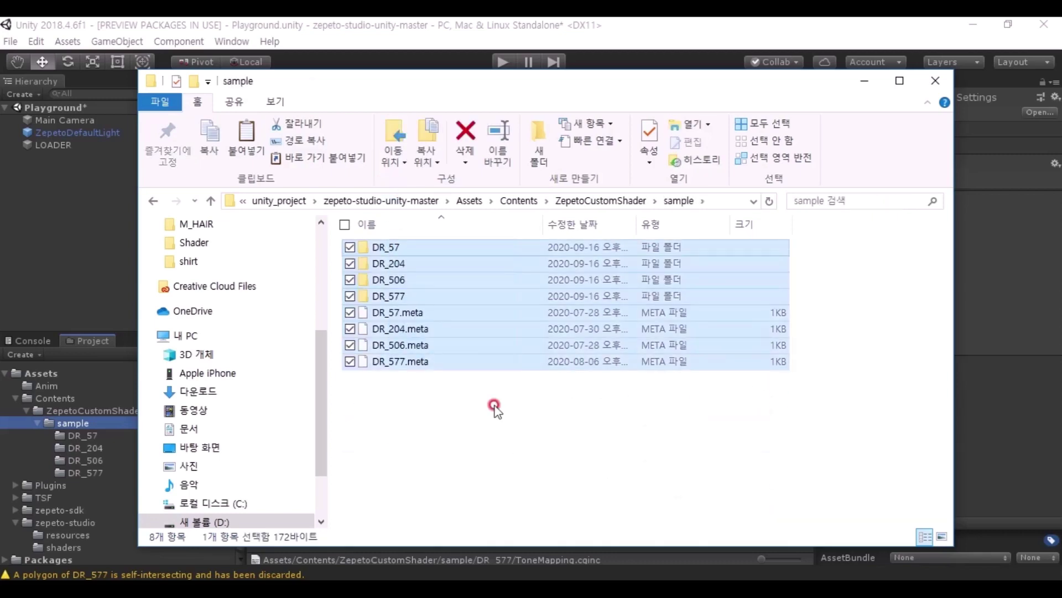
# Examine what the DR_57, DR_204 and DR_506 sample folders contain, returning to the sample folder.
pyautogui.click(417, 244)
pyautogui.doubleClick(417, 244)
pyautogui.moveTo(880, 465); pyautogui.dragTo(575, 188)
pyautogui.click(607, 200)
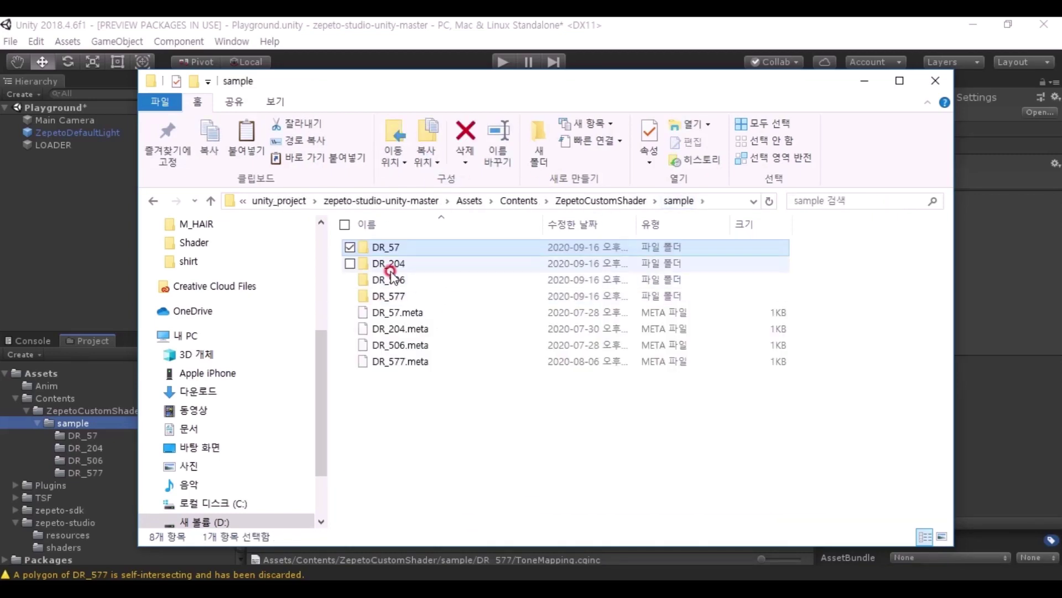
pyautogui.doubleClick(390, 261)
pyautogui.click(611, 200)
pyautogui.click(651, 200)
pyautogui.click(614, 200)
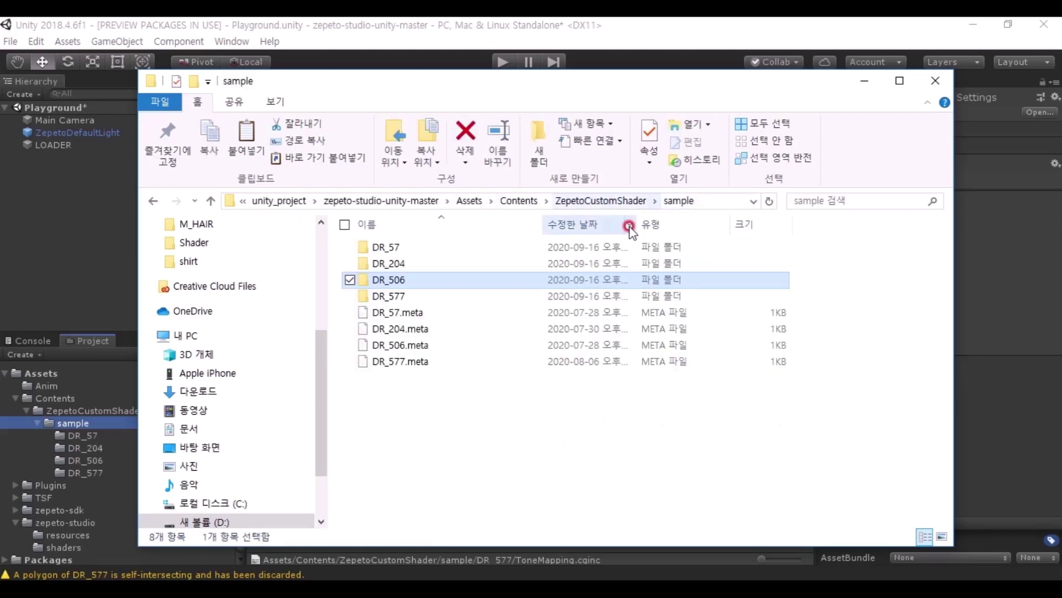
pyautogui.click(678, 399)
# Switch to Unity and show the contents of the ZepetoCustomShader folder under Assets/Contents.
pyautogui.click(568, 34)
pyautogui.click(83, 410)
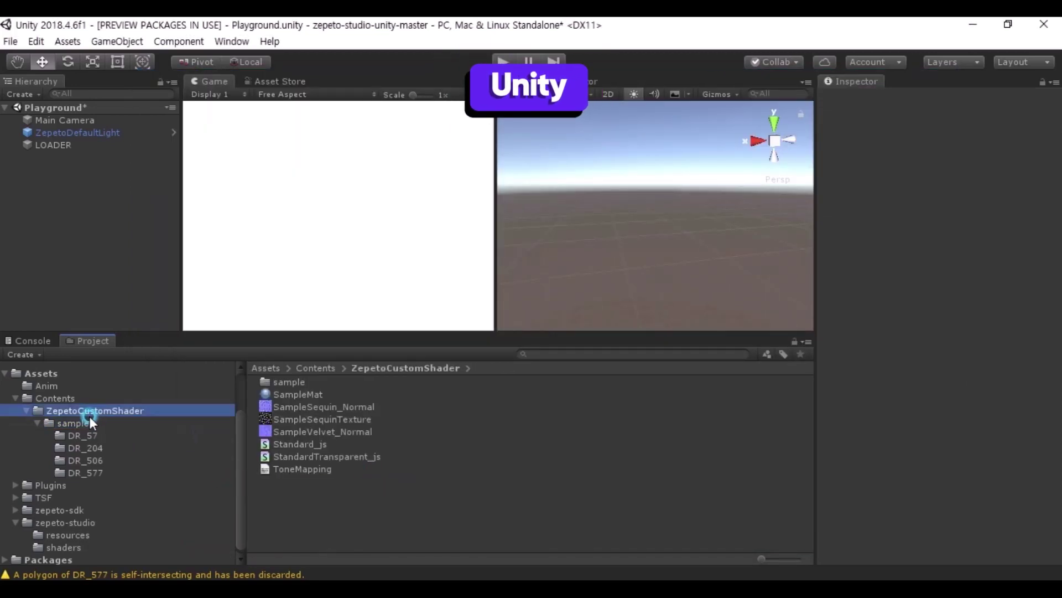
pyautogui.click(85, 423)
pyautogui.click(100, 411)
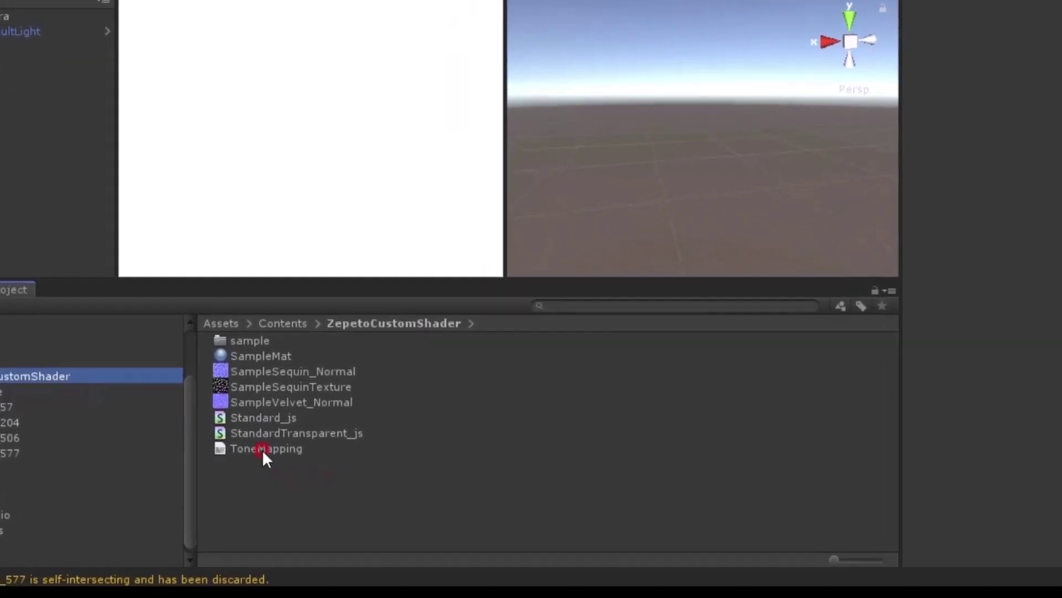
# Inspect the ToneMapping file, the Standard_js and StandardTransparent_js shaders, and the sequin and velvet sample textures.
pyautogui.click(289, 465)
pyautogui.click(318, 451)
pyautogui.click(267, 380)
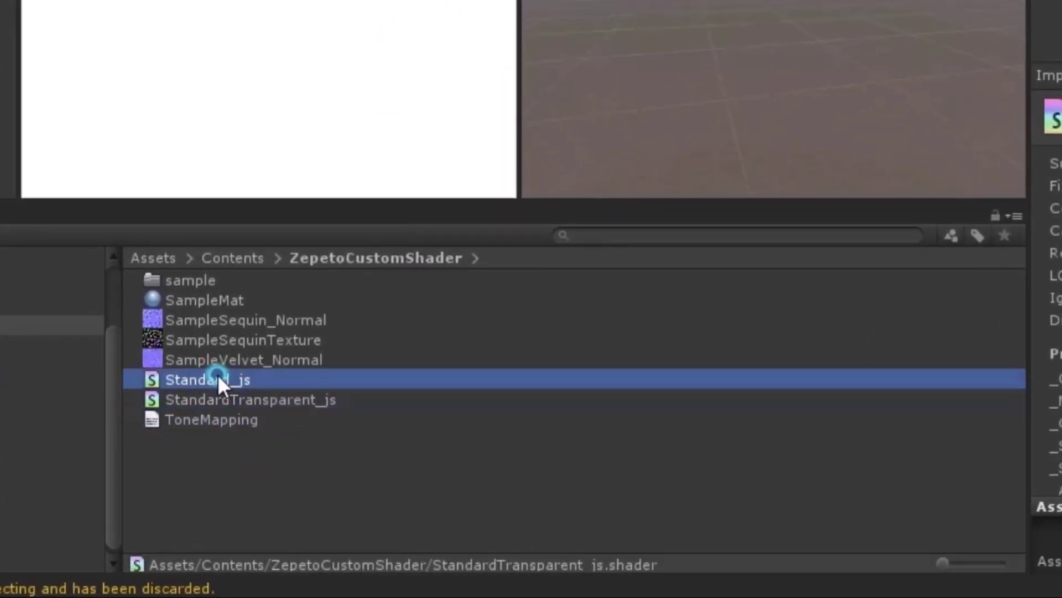
pyautogui.click(261, 359)
pyautogui.click(251, 340)
pyautogui.click(271, 323)
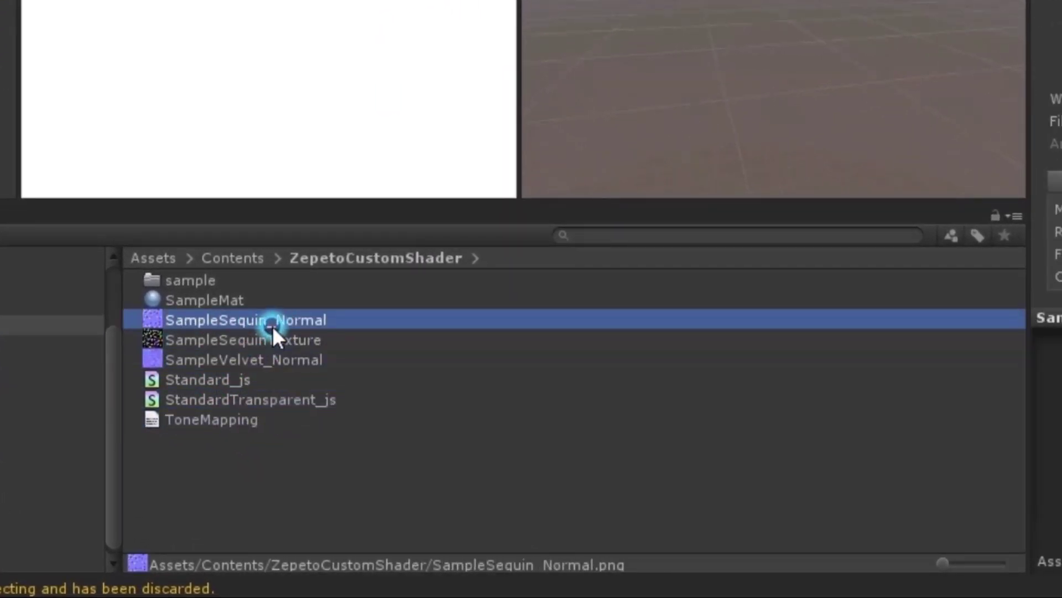
# Examine the properties and assigned shader of the SampleMat material.
pyautogui.click(200, 300)
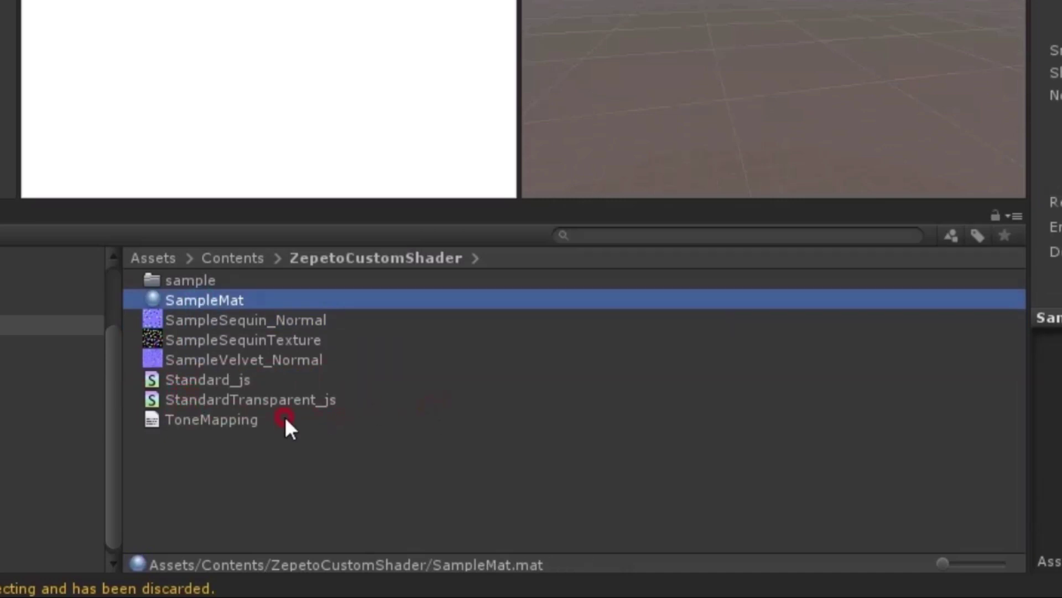
pyautogui.click(184, 378)
pyautogui.click(205, 299)
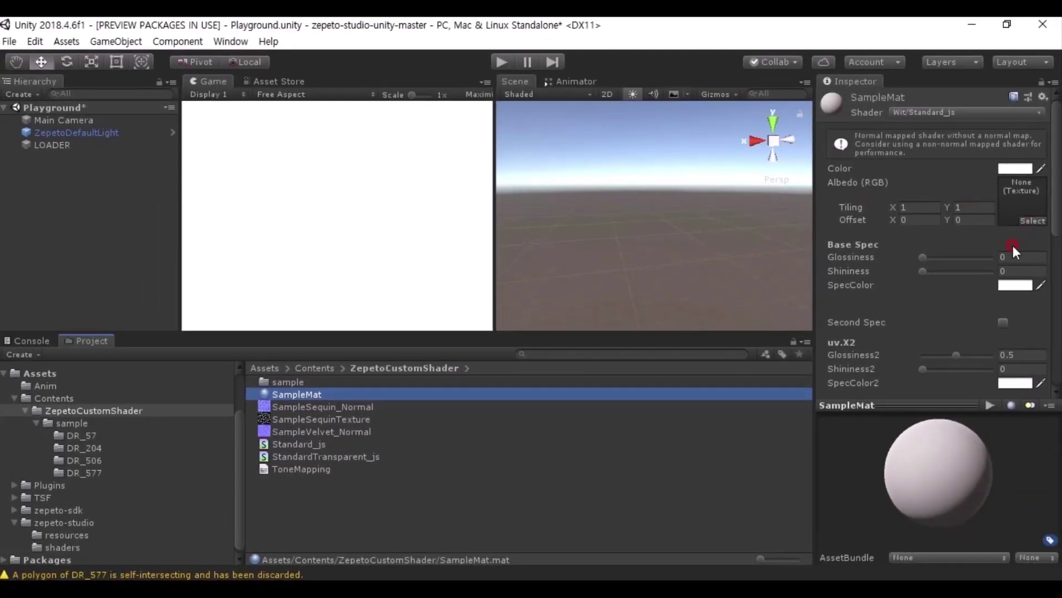
pyautogui.scroll(-10, 996, 276)
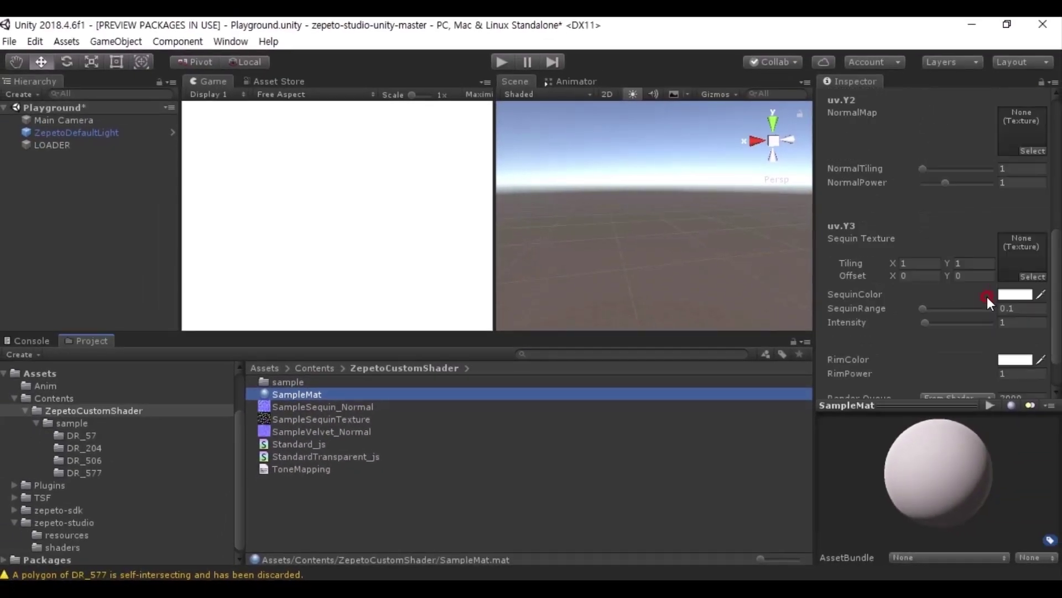
pyautogui.scroll(10, 984, 297)
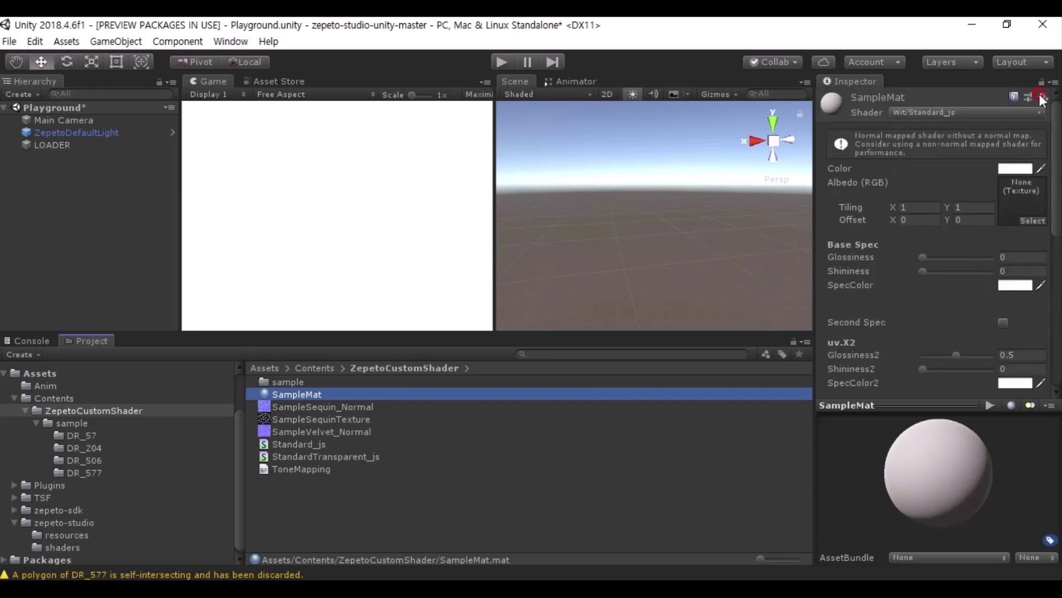
pyautogui.click(1042, 97)
pyautogui.click(996, 114)
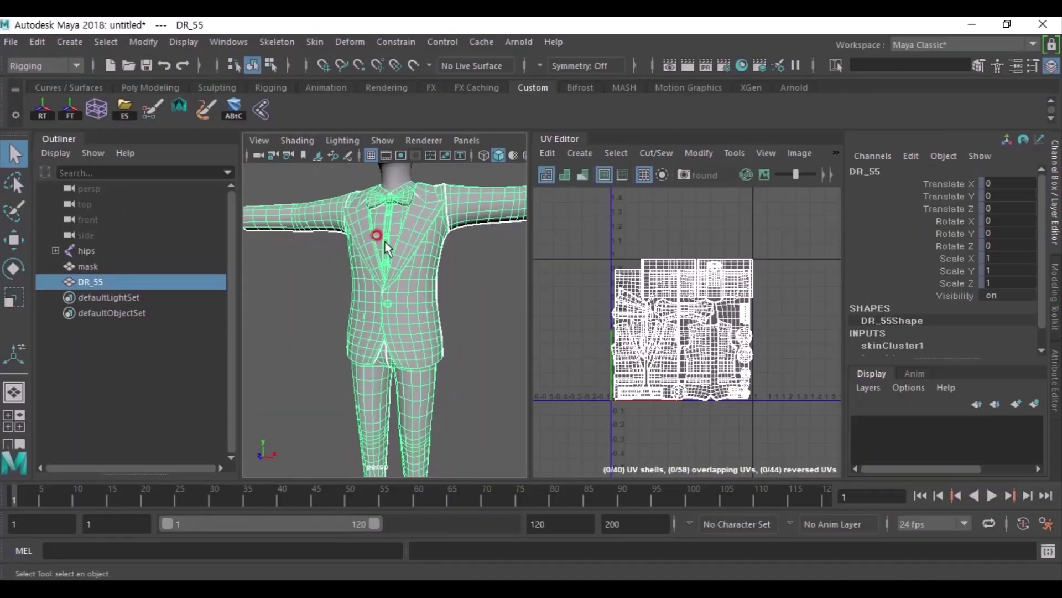
# In Maya, select the UV shells of the suit jacket's front panels, lapels and sleeves on DR_55.
pyautogui.moveTo(601, 226); pyautogui.dragTo(566, 250, button='right')
pyautogui.click(410, 310)
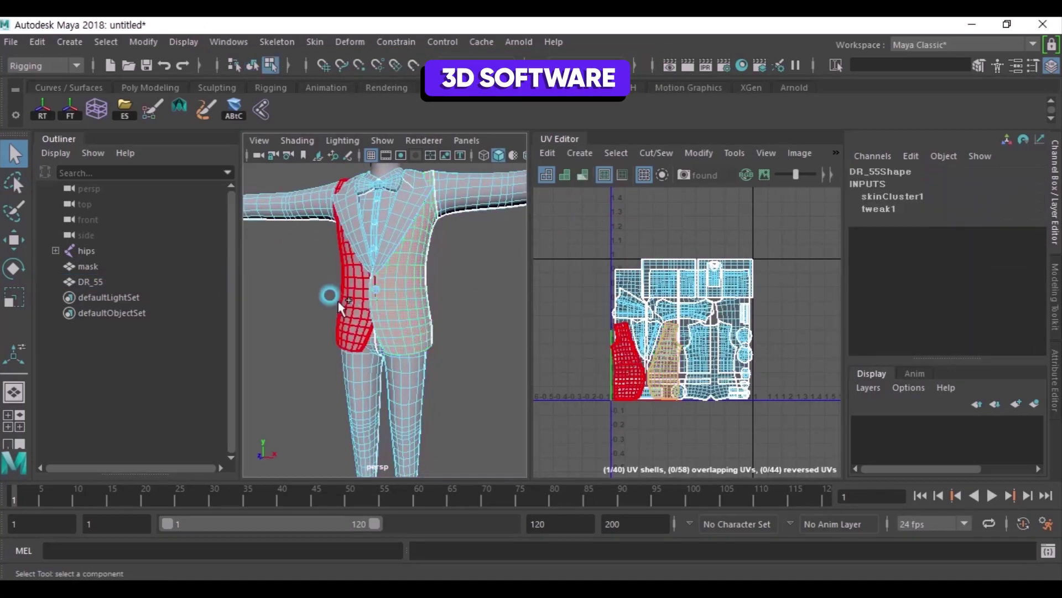
pyautogui.keyDown('shift'); pyautogui.click(344, 299); pyautogui.keyUp('shift')
pyautogui.keyDown('shift'); pyautogui.click(454, 207); pyautogui.keyUp('shift')
pyautogui.keyDown('shift'); pyautogui.click(330, 216); pyautogui.keyUp('shift')
pyautogui.keyDown('alt'); pyautogui.moveTo(421, 252); pyautogui.dragTo(410, 283, button='middle'); pyautogui.keyUp('alt')
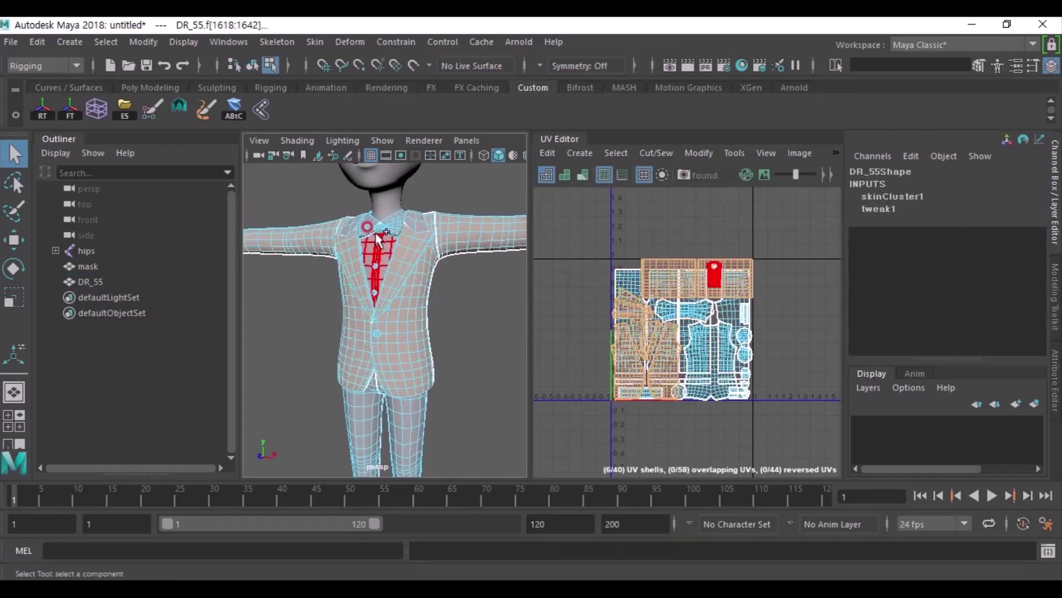
# Add the UV shells of the bow tie's two wings and centre knot to the selection.
pyautogui.keyDown('shift'); pyautogui.click(365, 230); pyautogui.keyUp('shift')
pyautogui.keyDown('alt'); pyautogui.moveTo(365, 231); pyautogui.dragTo(429, 265, button='right'); pyautogui.keyUp('alt')
pyautogui.keyDown('alt'); pyautogui.moveTo(359, 219); pyautogui.dragTo(393, 266, button='middle'); pyautogui.keyUp('alt')
pyautogui.keyDown('shift'); pyautogui.click(398, 240); pyautogui.keyUp('shift')
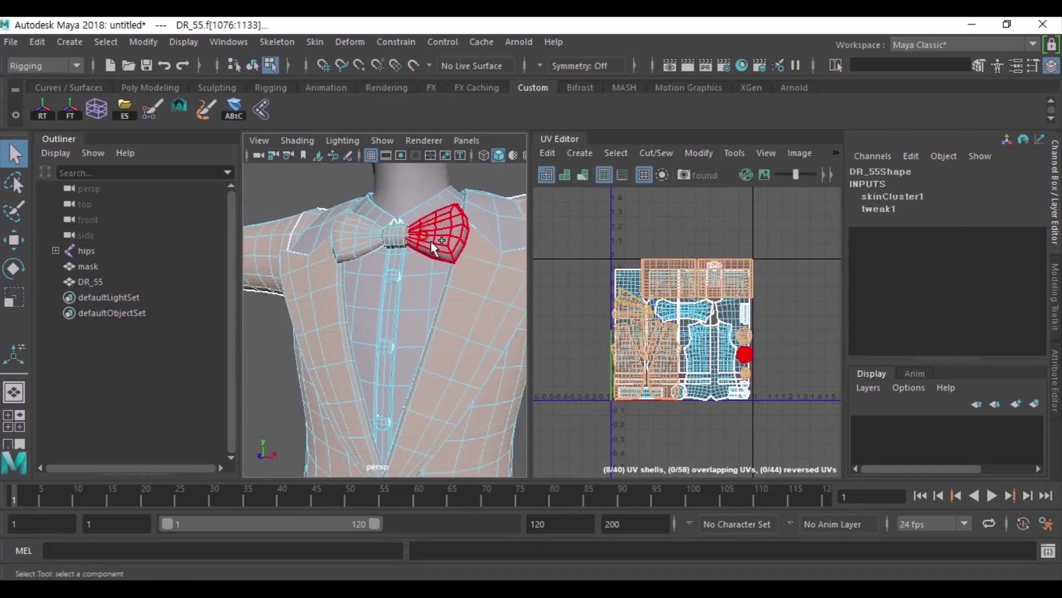
pyautogui.keyDown('shift'); pyautogui.click(431, 241); pyautogui.keyUp('shift')
# Add the UV shells of the jacket's back and collar to the selection.
pyautogui.keyDown('alt'); pyautogui.moveTo(418, 302); pyautogui.dragTo(356, 320); pyautogui.keyUp('alt')
pyautogui.keyDown('shift'); pyautogui.click(313, 324); pyautogui.keyUp('shift')
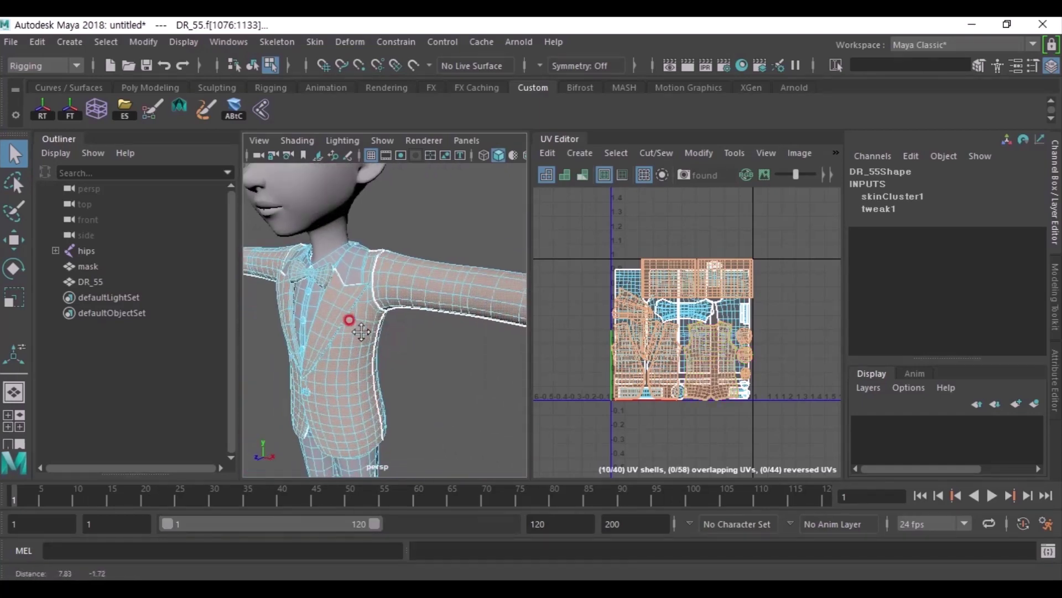
pyautogui.keyDown('alt'); pyautogui.moveTo(356, 321); pyautogui.dragTo(356, 312, button='right'); pyautogui.keyUp('alt')
pyautogui.keyDown('alt'); pyautogui.moveTo(355, 312); pyautogui.dragTo(423, 411, button='middle'); pyautogui.keyUp('alt')
pyautogui.keyDown('shift'); pyautogui.click(413, 301); pyautogui.keyUp('shift')
pyautogui.keyDown('alt'); pyautogui.moveTo(444, 373); pyautogui.dragTo(413, 327, button='right'); pyautogui.keyUp('alt')
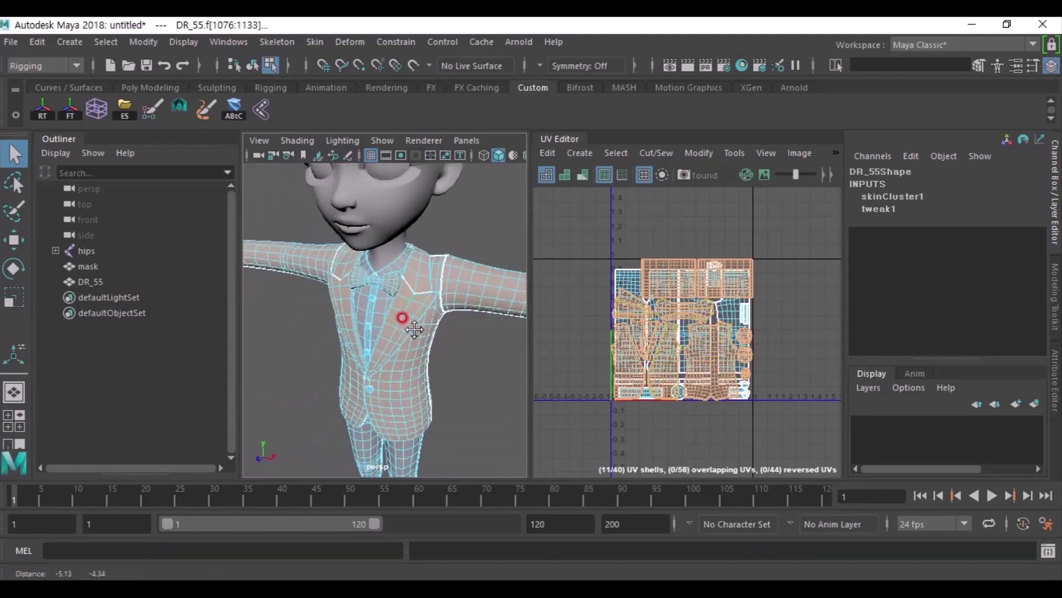
pyautogui.keyDown('alt'); pyautogui.moveTo(413, 327); pyautogui.dragTo(462, 328); pyautogui.keyUp('alt')
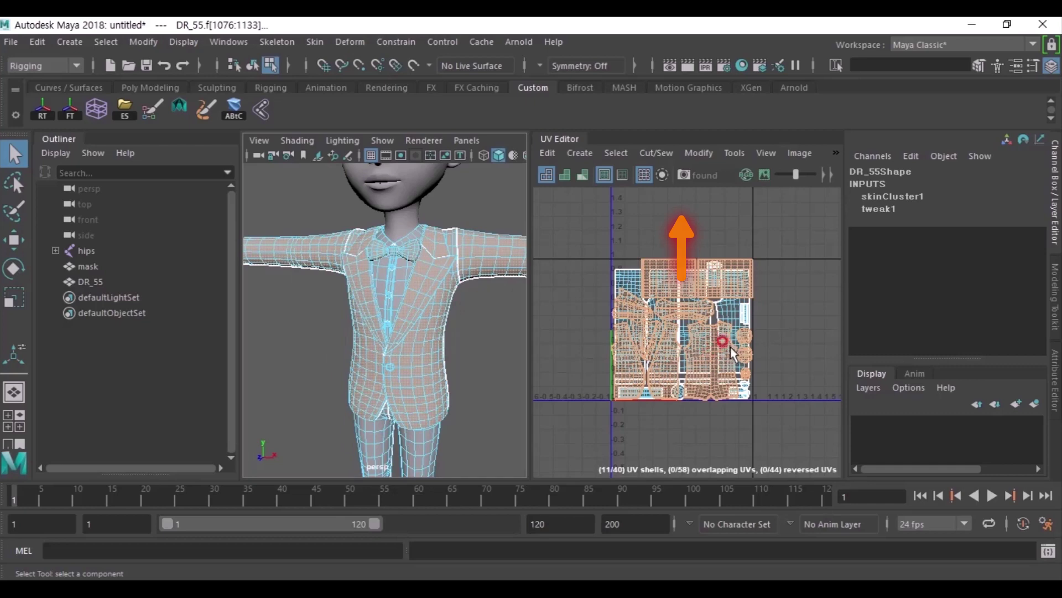
# Move the selected jacket and bow tie UV shells up one UV tile and reselect DR_55 as an object.
pyautogui.hotkey('alt', 'Up')
pyautogui.scroll(-2, 732, 332)
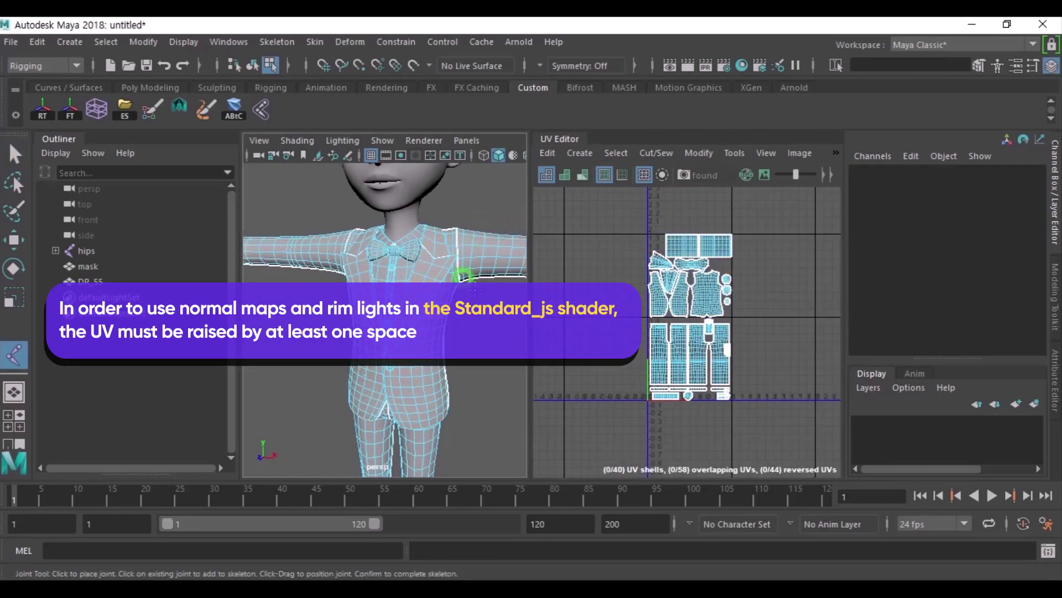
pyautogui.click(438, 337)
pyautogui.press('q')
pyautogui.press('Delete')
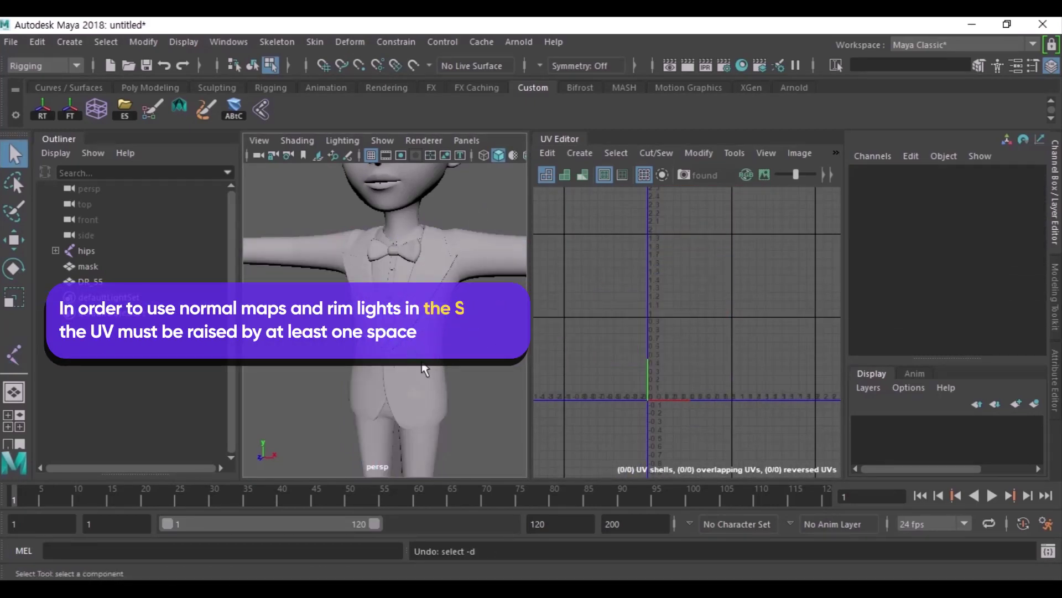
pyautogui.click(432, 334)
pyautogui.keyDown('alt'); pyautogui.moveTo(432, 334); pyautogui.dragTo(443, 320); pyautogui.keyUp('alt')
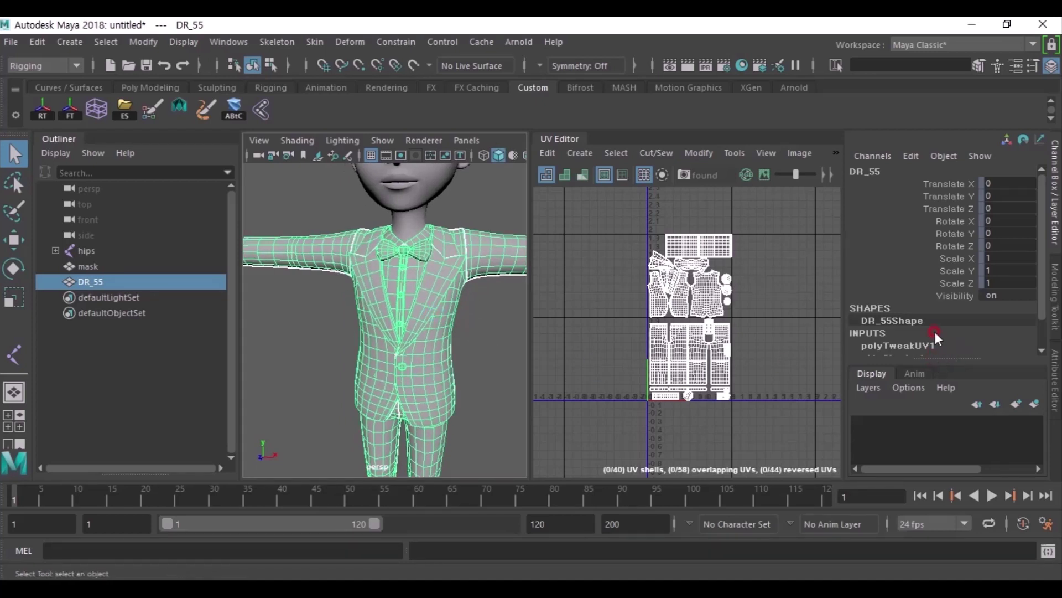
# Delete all non-deformer history in the scene.
pyautogui.scroll(-2, 932, 333)
pyautogui.click(37, 42)
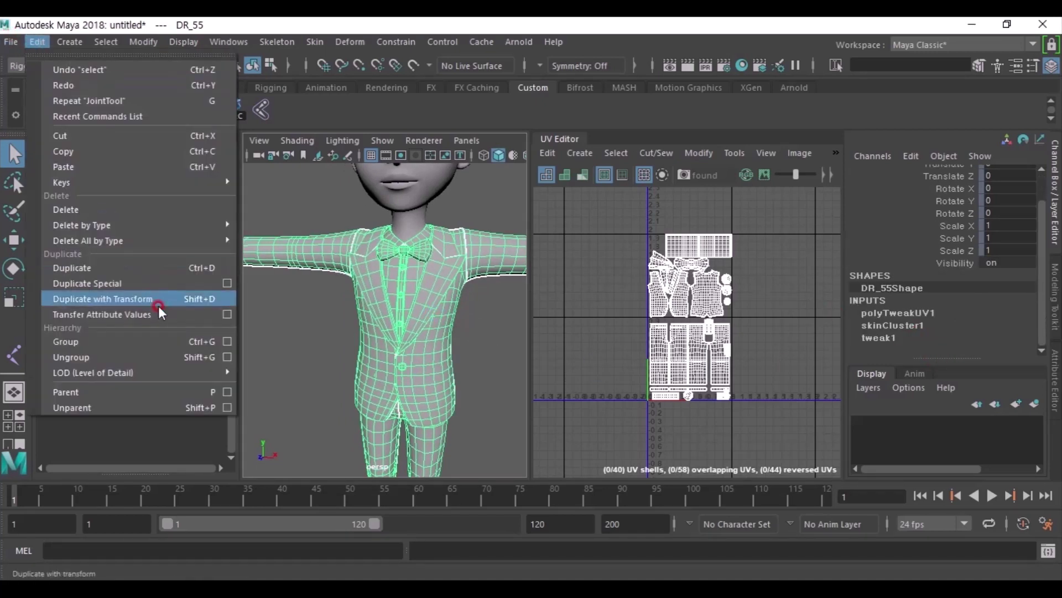
pyautogui.click(183, 239)
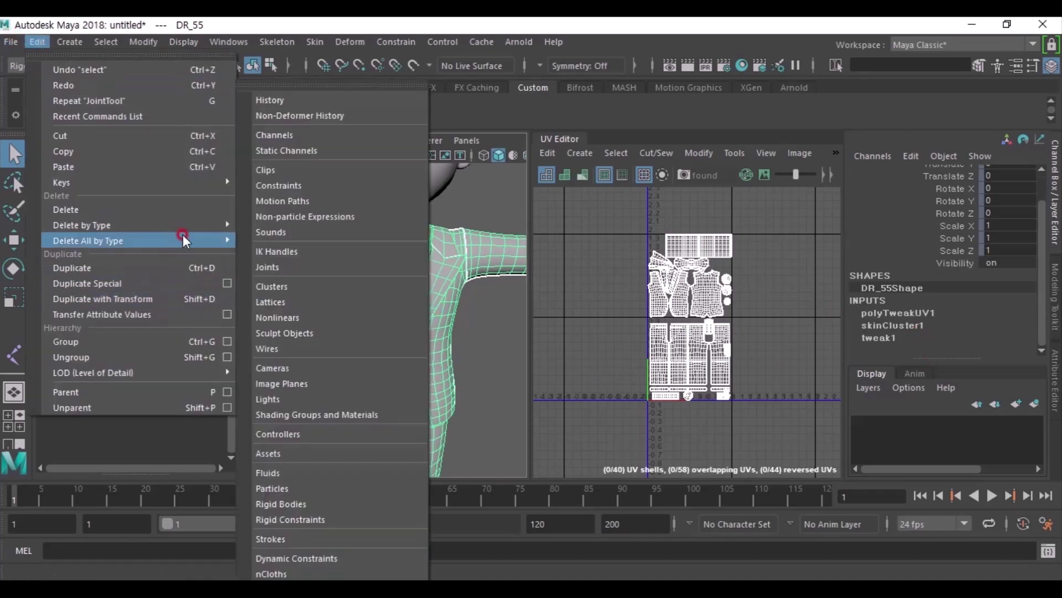
pyautogui.click(320, 112)
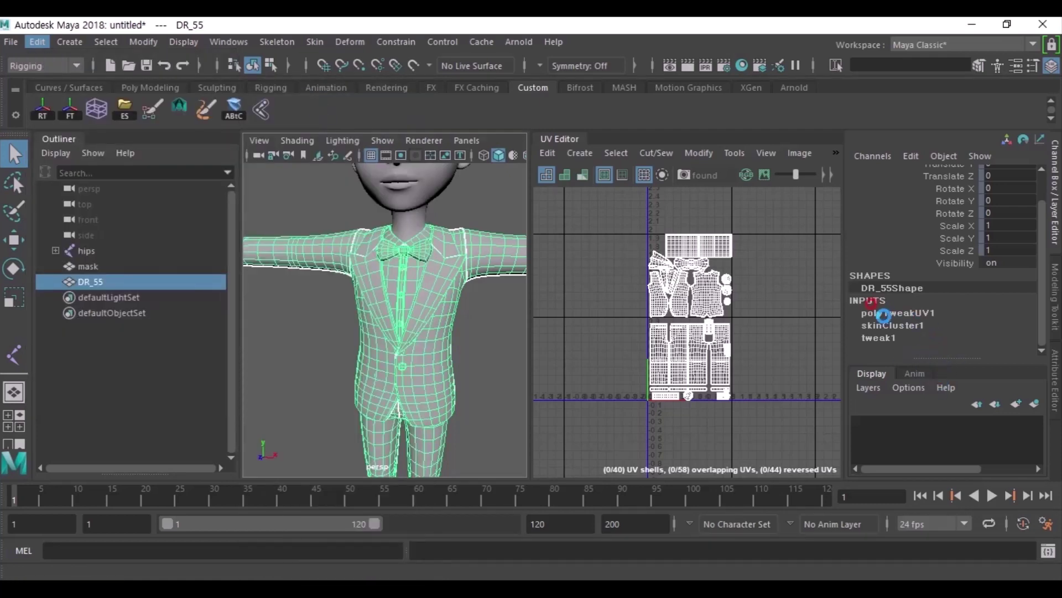
# Export hips, mask and DR_55 as FBX, overwriting DR_55.fbx in the sample/DR_57 folder.
pyautogui.keyDown('shift'); pyautogui.click(100, 251); pyautogui.keyUp('shift')
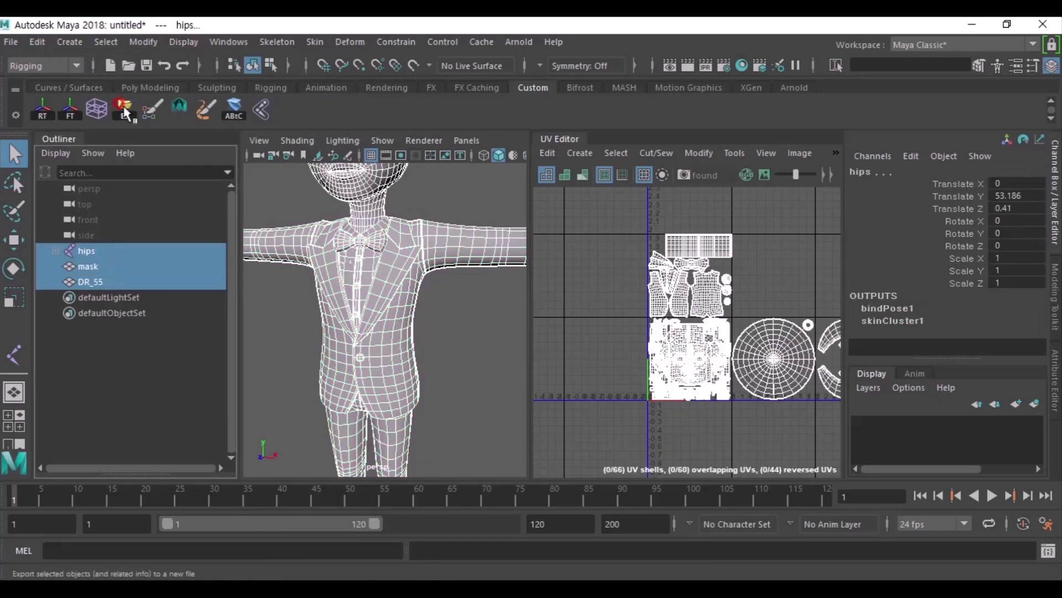
pyautogui.click(125, 108)
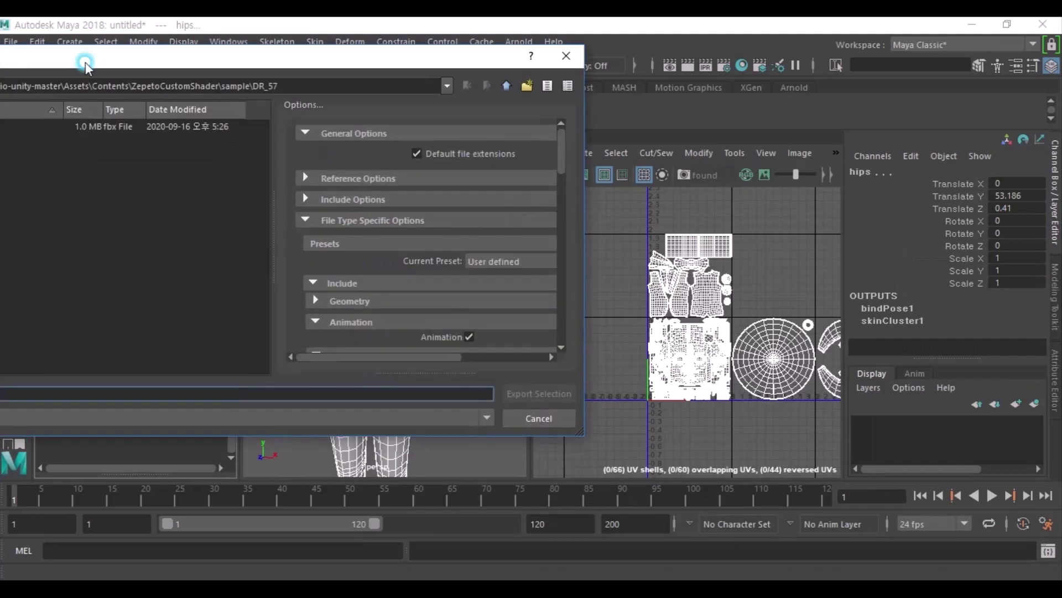
pyautogui.click(288, 153)
pyautogui.click(912, 421)
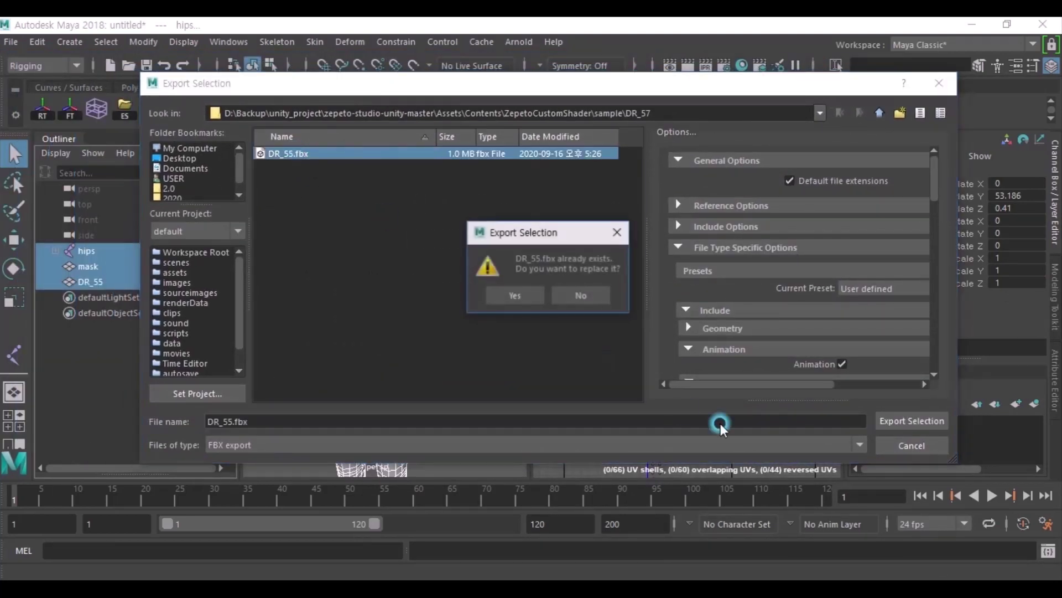
pyautogui.click(505, 293)
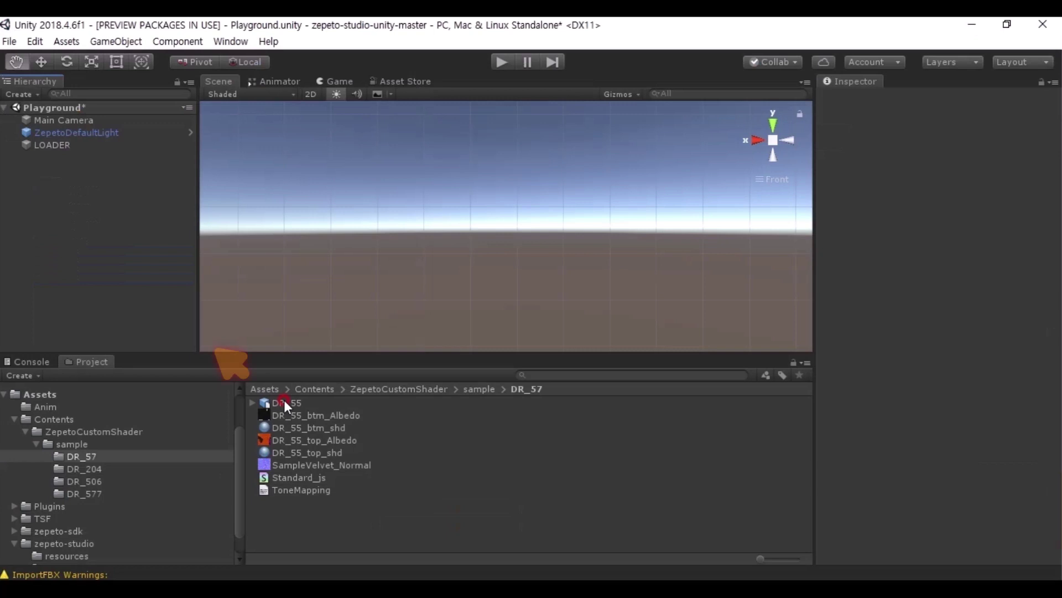
# In Unity, place the DR_55 model from the DR_57 folder in the scene and view it from the front.
pyautogui.moveTo(284, 402); pyautogui.dragTo(381, 216)
pyautogui.moveTo(563, 259); pyautogui.dragTo(618, 255)
pyautogui.click(774, 140)
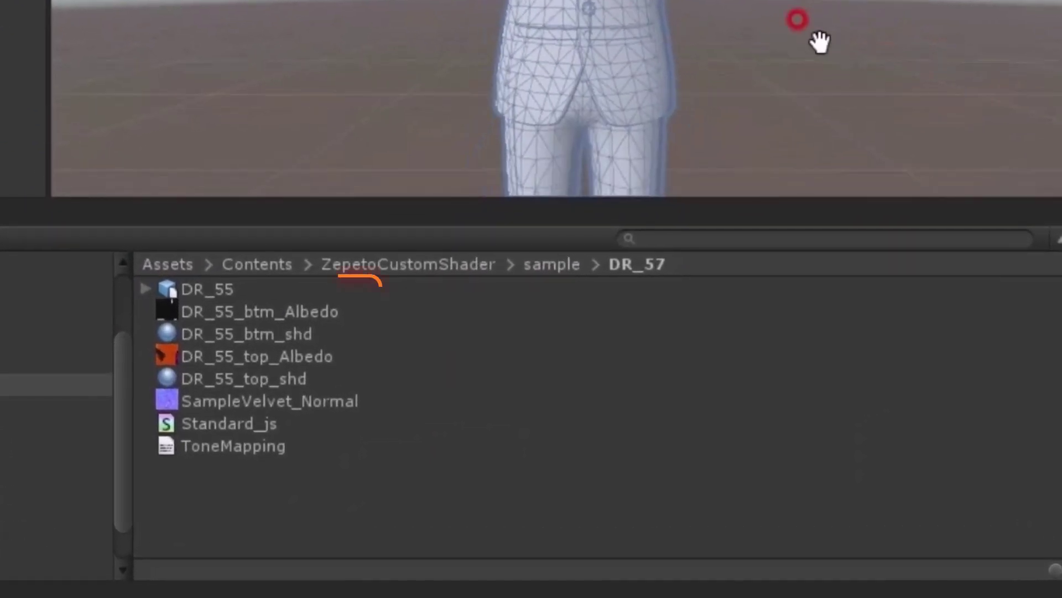
pyautogui.click(829, 82)
pyautogui.keyDown('alt'); pyautogui.moveTo(761, 69); pyautogui.dragTo(787, 23); pyautogui.keyUp('alt')
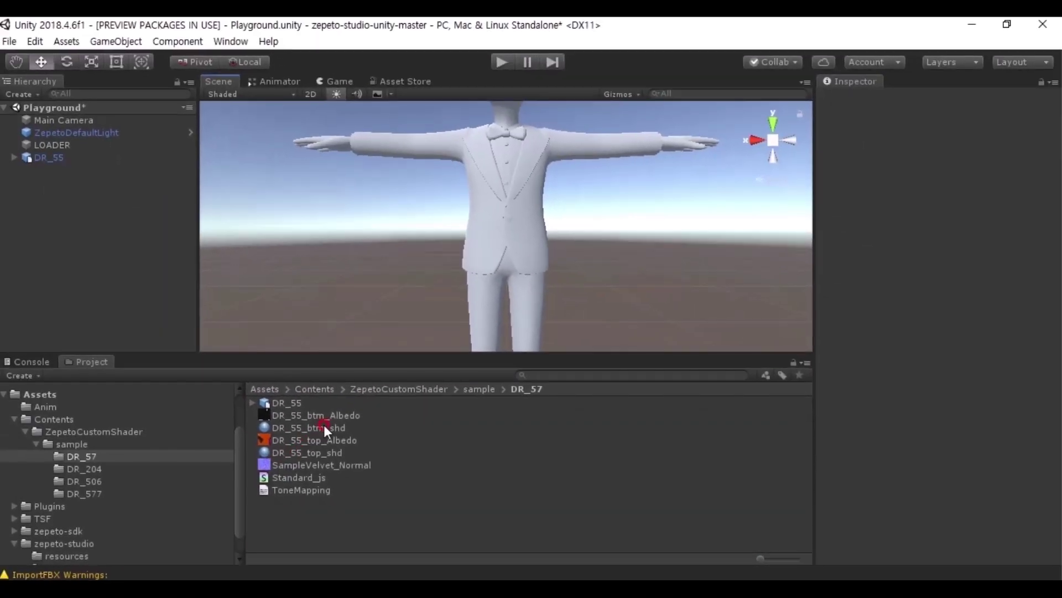
# Set DR_55_btm_Albedo as the albedo texture of DR_55_btm_shd and apply that material to the model's trousers.
pyautogui.click(306, 394)
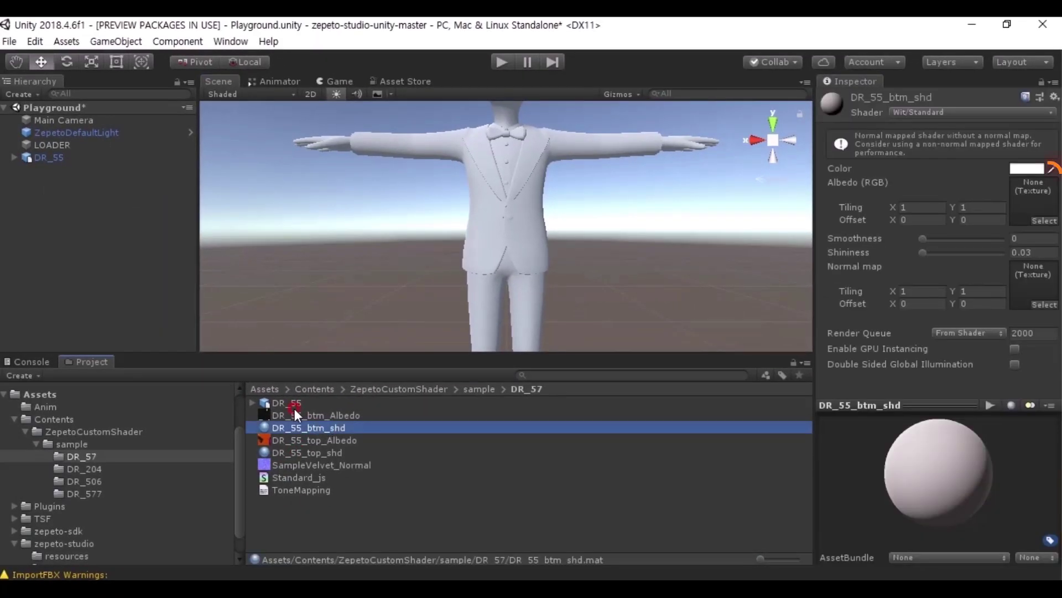
pyautogui.moveTo(295, 412); pyautogui.dragTo(1031, 202)
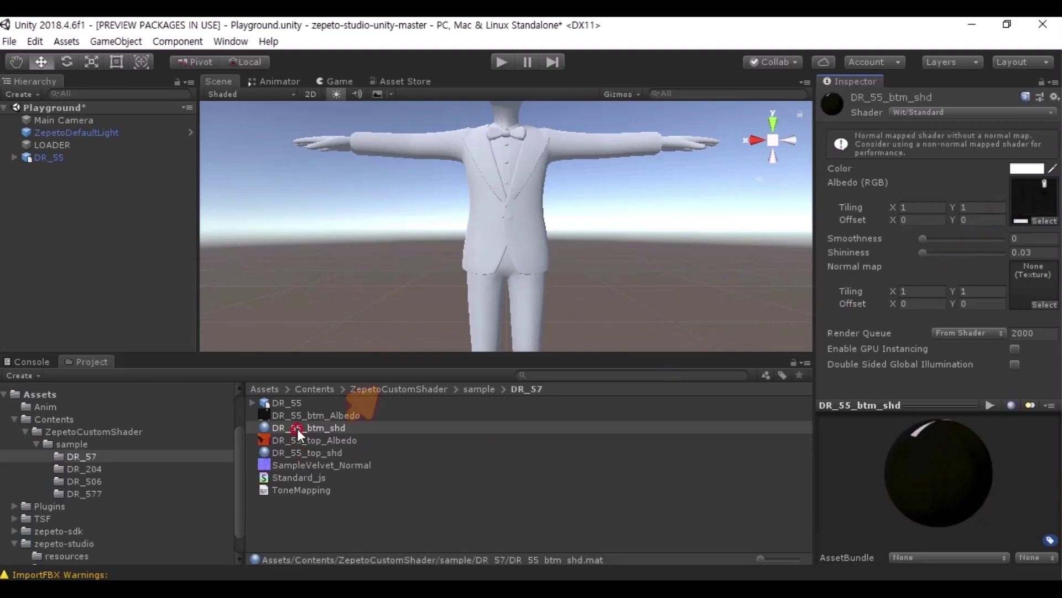
pyautogui.moveTo(297, 428); pyautogui.dragTo(475, 308)
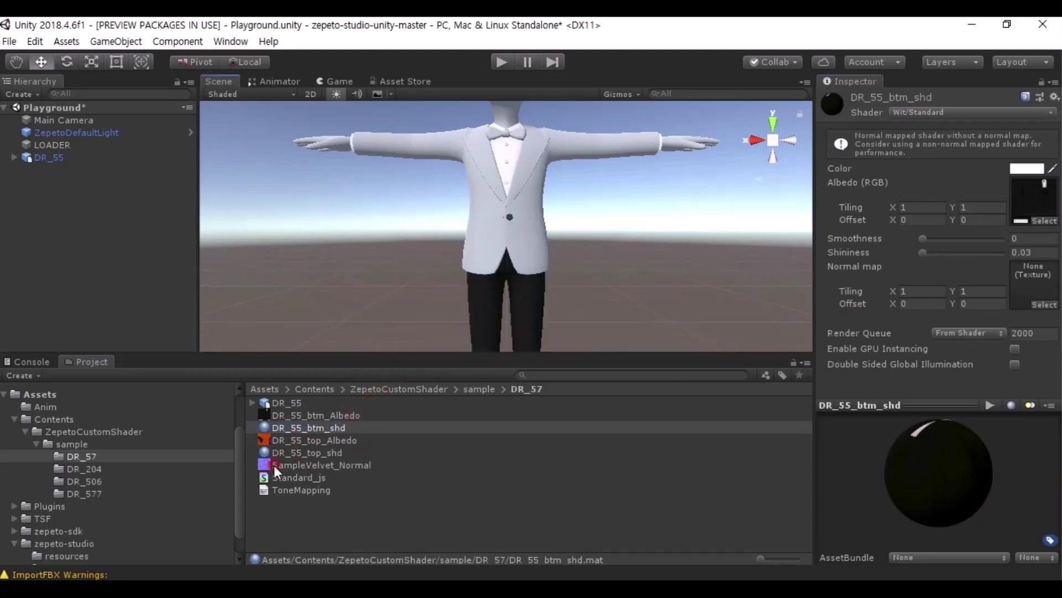
# Assign the Standard_js shader to the DR_55_top_shd material.
pyautogui.click(293, 451)
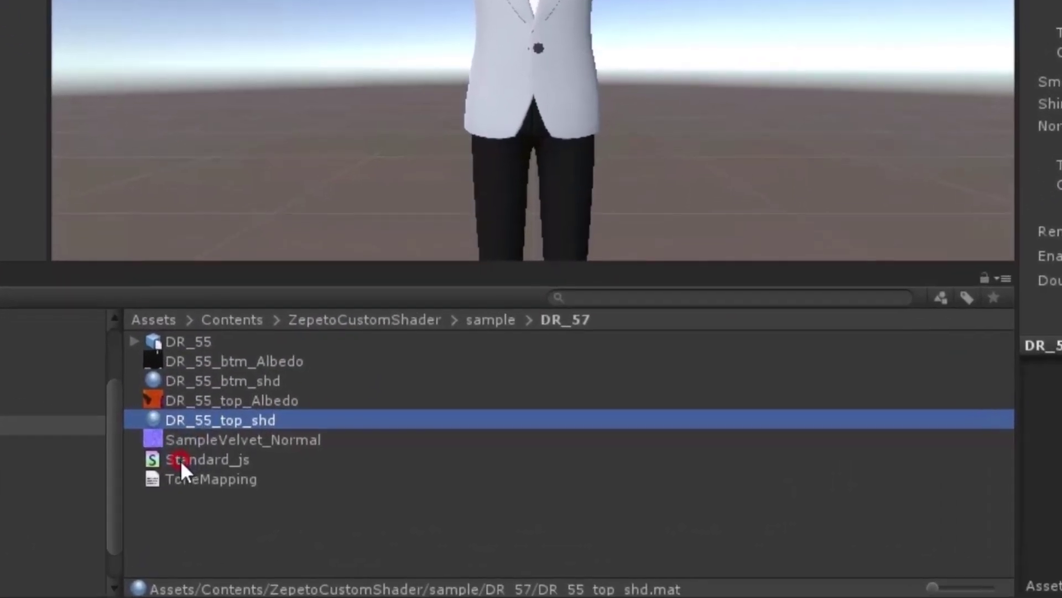
pyautogui.moveTo(280, 452); pyautogui.dragTo(293, 466)
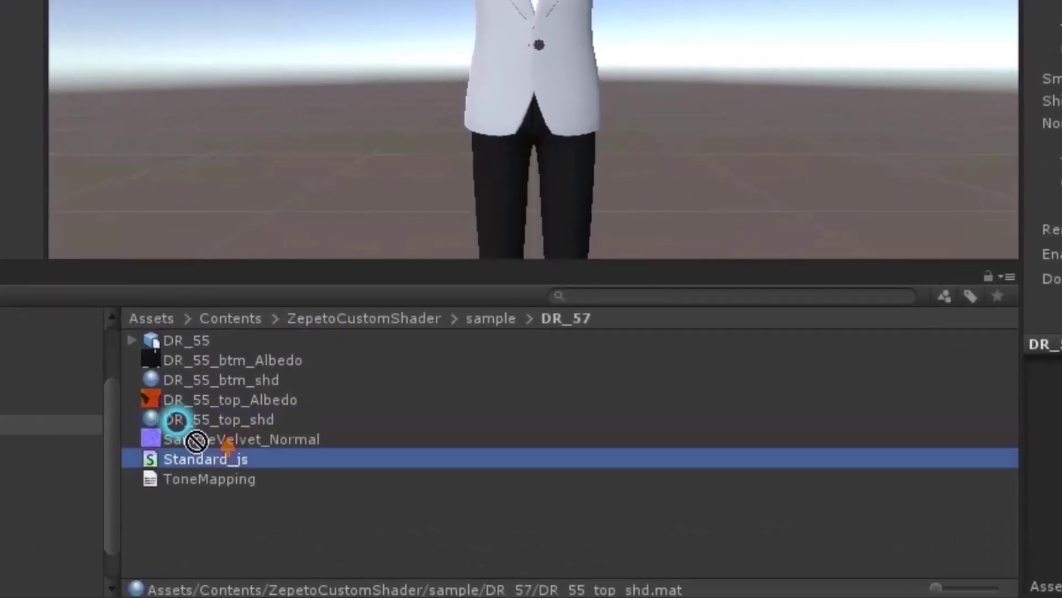
pyautogui.moveTo(196, 441)
pyautogui.mouseDown()
pyautogui.moveTo(207, 421)
pyautogui.moveTo(189, 421)
pyautogui.mouseUp()
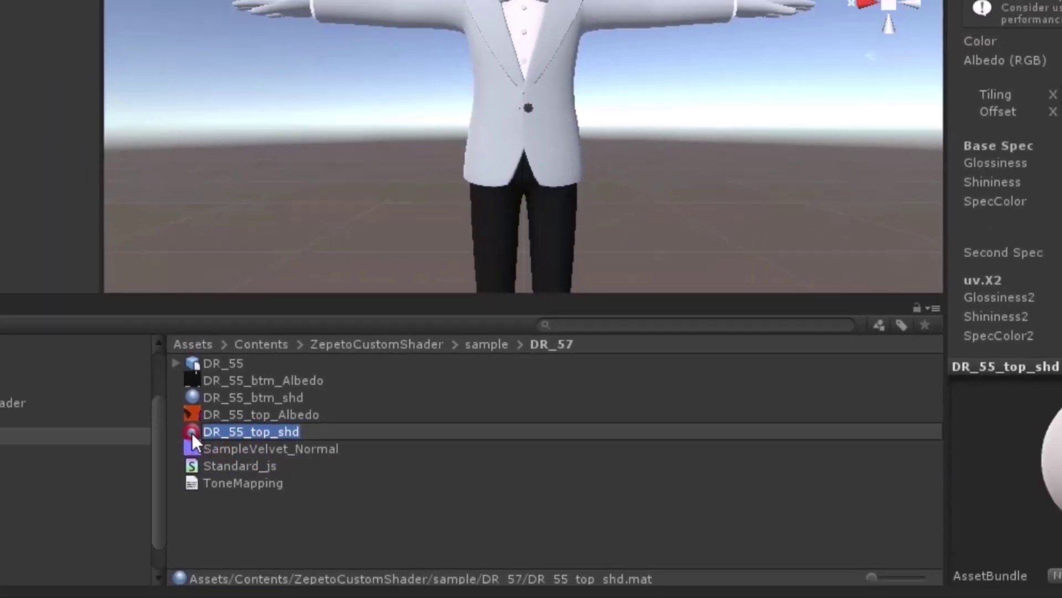
# Set DR_55_top_Albedo as the albedo texture of DR_55_top_shd and apply that material to the model's jacket.
pyautogui.click(170, 422)
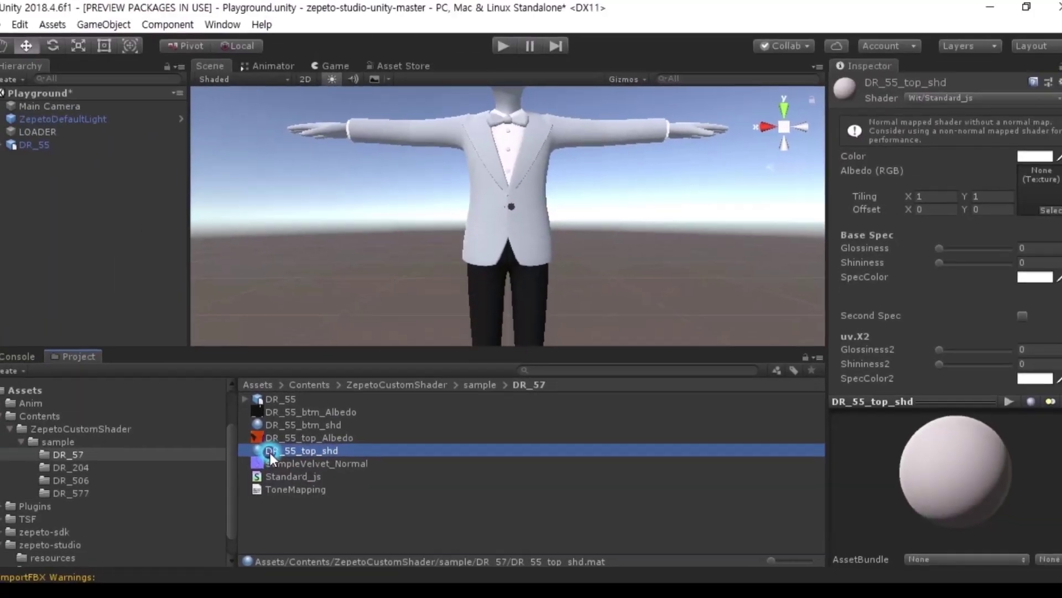
pyautogui.moveTo(271, 439); pyautogui.dragTo(975, 232)
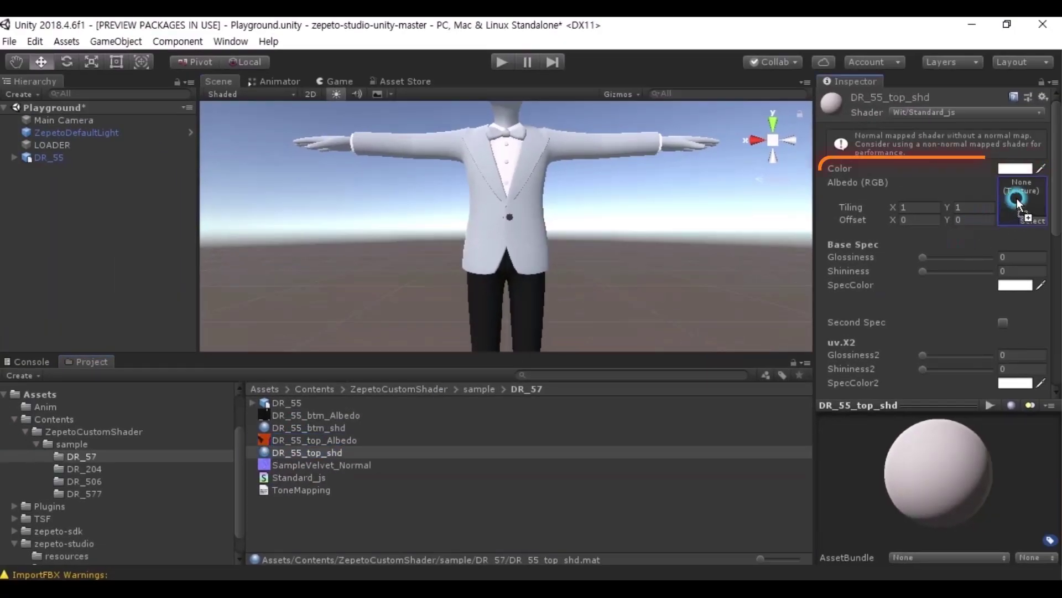
pyautogui.moveTo(1016, 198); pyautogui.dragTo(1017, 198)
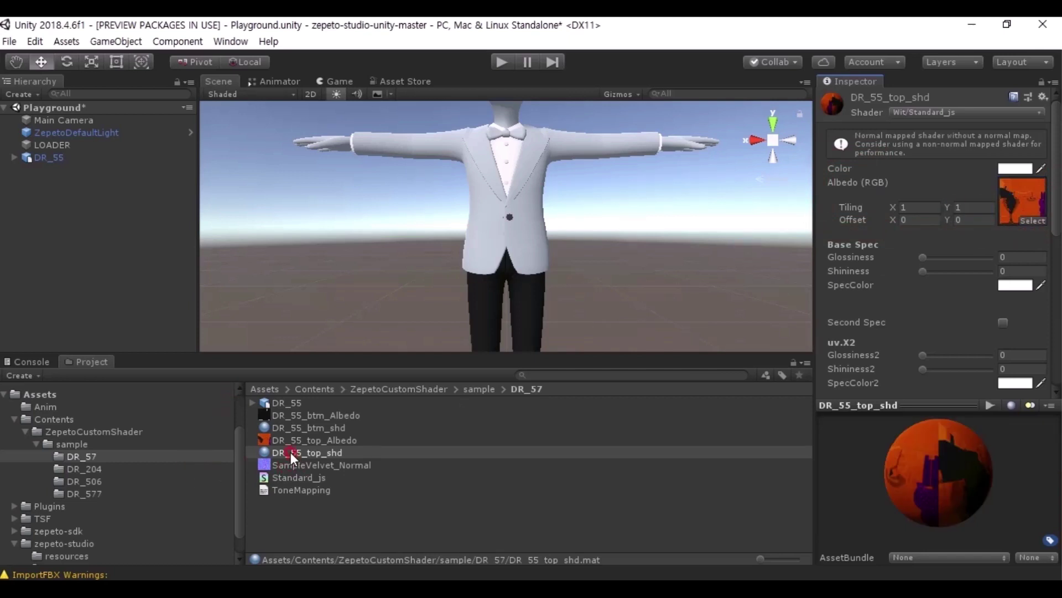
pyautogui.moveTo(291, 452); pyautogui.dragTo(487, 207)
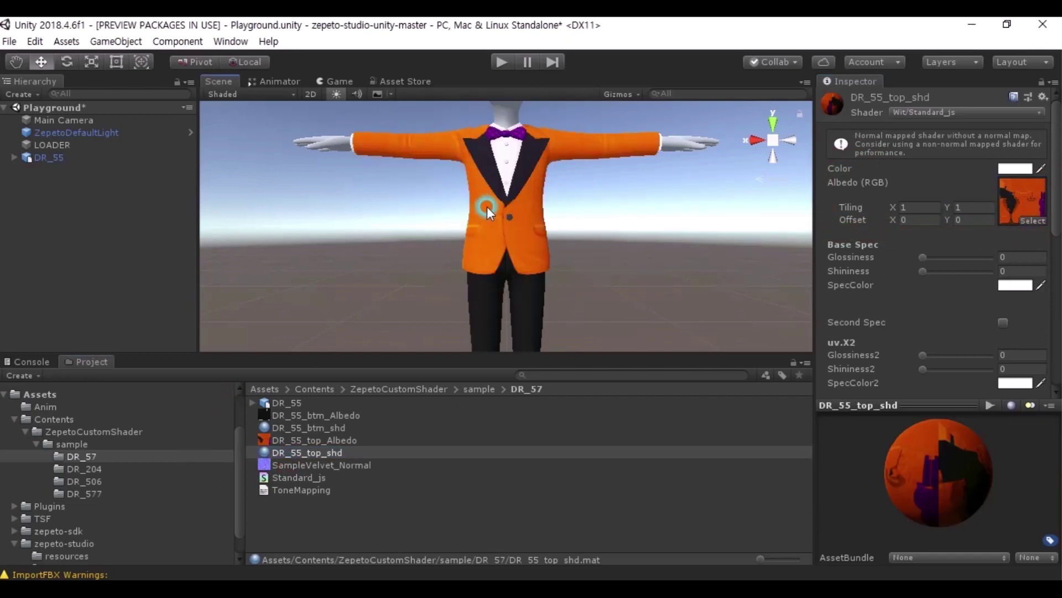
# Set SampleVelvet_Normal as the NormalMap of DR_55_top_shd and try out its normal tiling and power close up on the jacket.
pyautogui.keyDown('alt'); pyautogui.moveTo(609, 224); pyautogui.dragTo(558, 218); pyautogui.keyUp('alt')
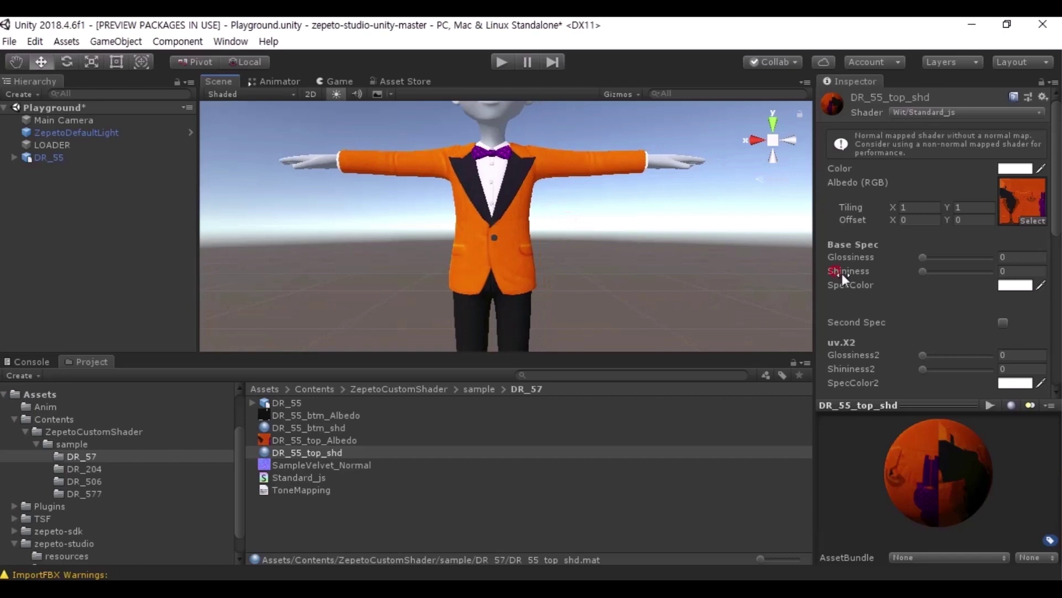
pyautogui.scroll(-5, 881, 282)
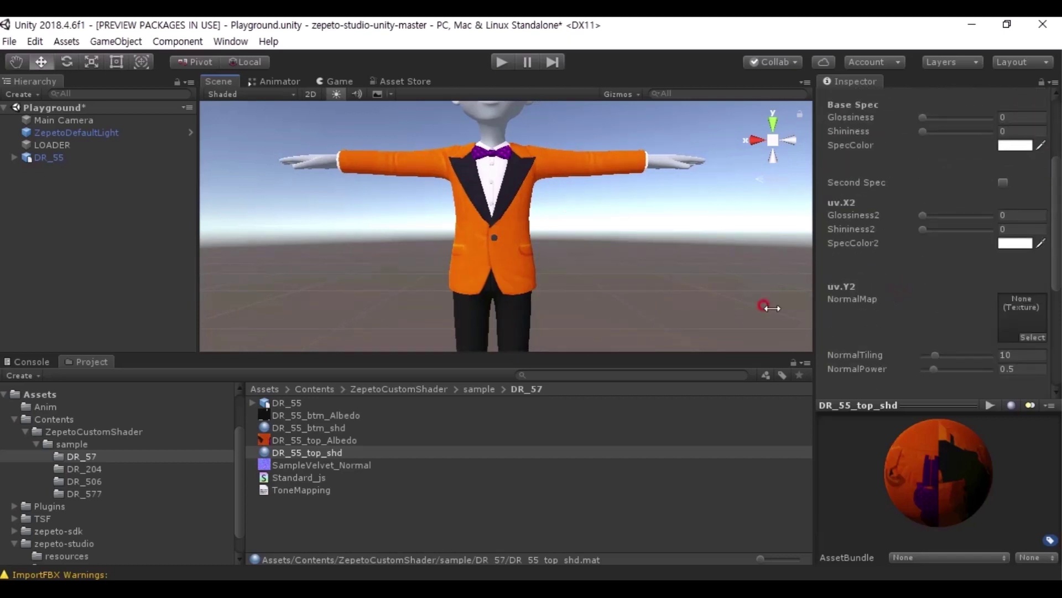
pyautogui.moveTo(280, 464); pyautogui.dragTo(1003, 313)
pyautogui.scroll(-1, 1002, 314)
pyautogui.keyDown('alt'); pyautogui.moveTo(501, 175); pyautogui.dragTo(928, 450, button='right'); pyautogui.keyUp('alt')
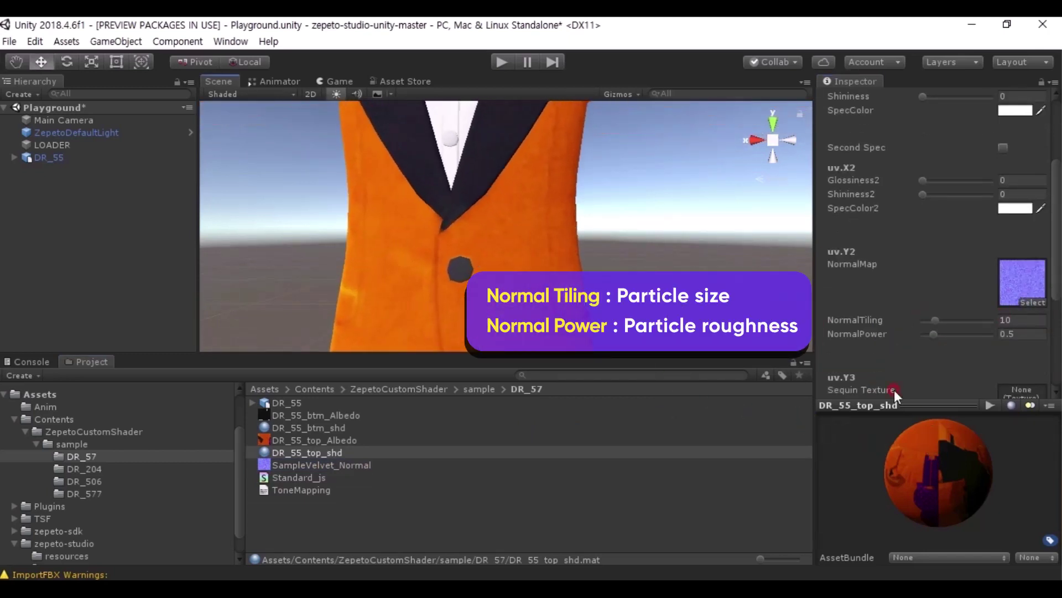
pyautogui.moveTo(934, 319); pyautogui.dragTo(951, 332)
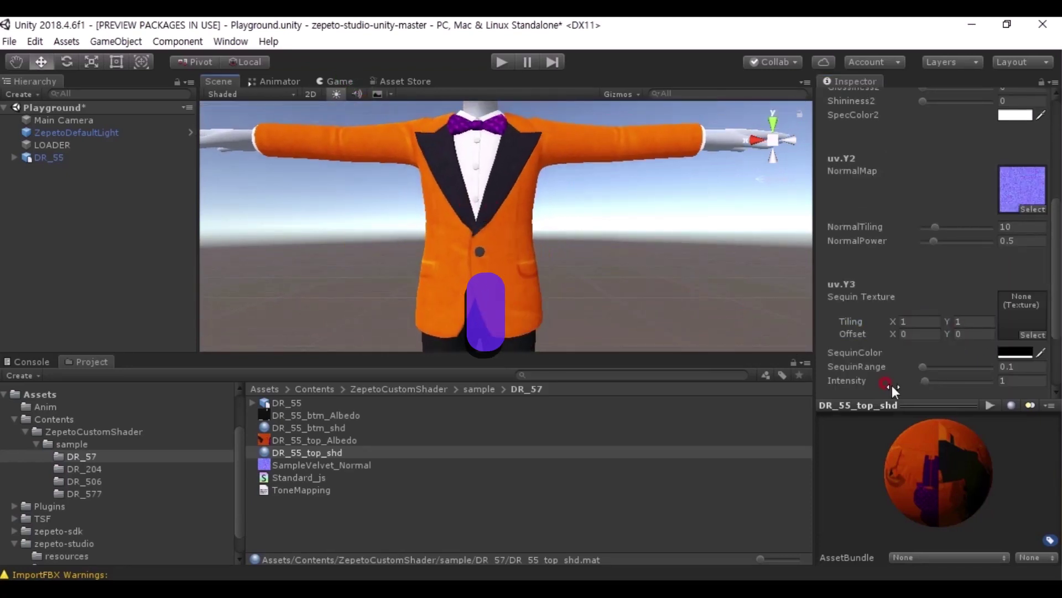
# Try the muted red 825959 as the RimColor of DR_55_top_shd and undo it.
pyautogui.scroll(-3, 986, 357)
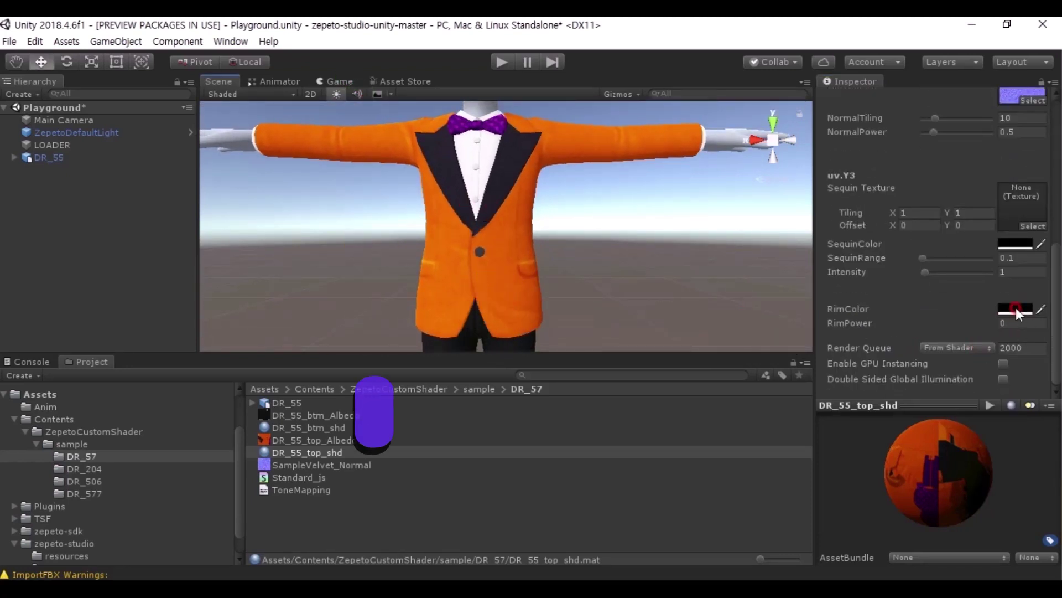
pyautogui.click(1015, 306)
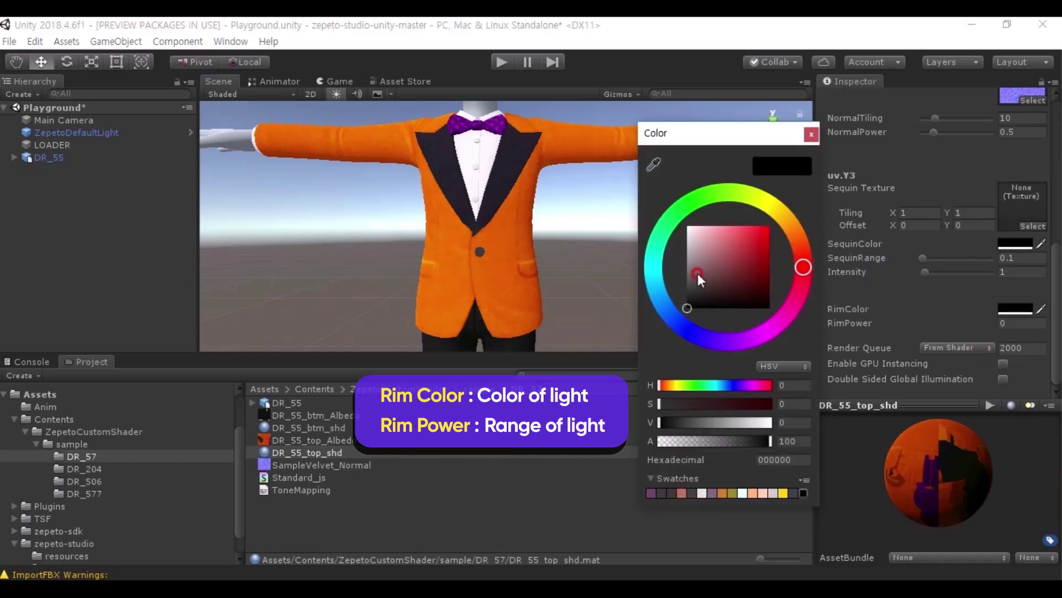
pyautogui.moveTo(699, 273)
pyautogui.mouseDown()
pyautogui.moveTo(682, 233)
pyautogui.moveTo(675, 276)
pyautogui.moveTo(646, 268)
pyautogui.moveTo(757, 273)
pyautogui.moveTo(714, 267)
pyautogui.mouseUp()
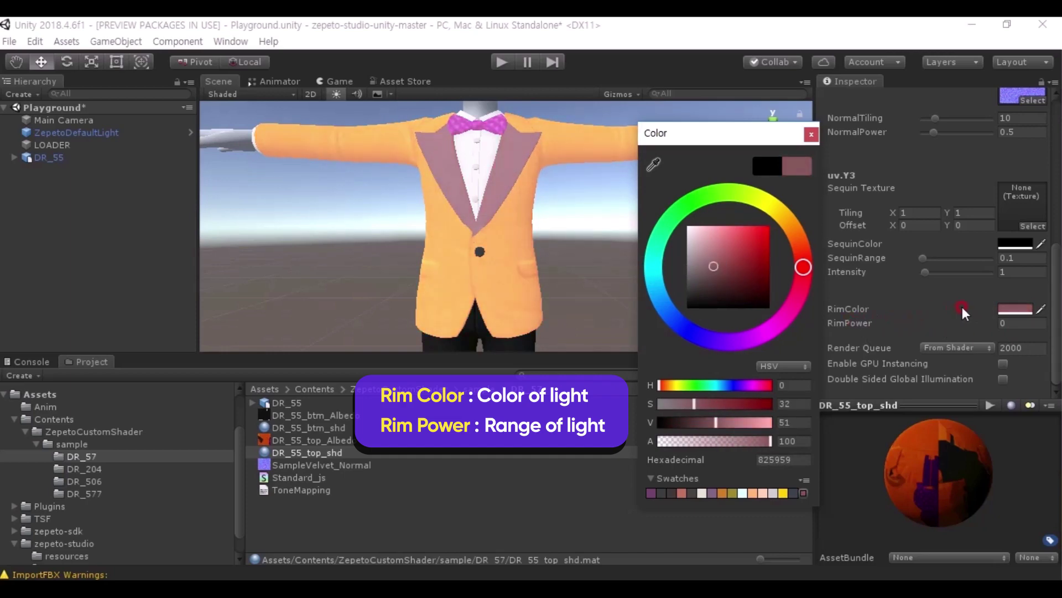
pyautogui.hotkey('ctrl', 'z')
pyautogui.scroll(5, 945, 338)
pyautogui.scroll(-4, 1000, 347)
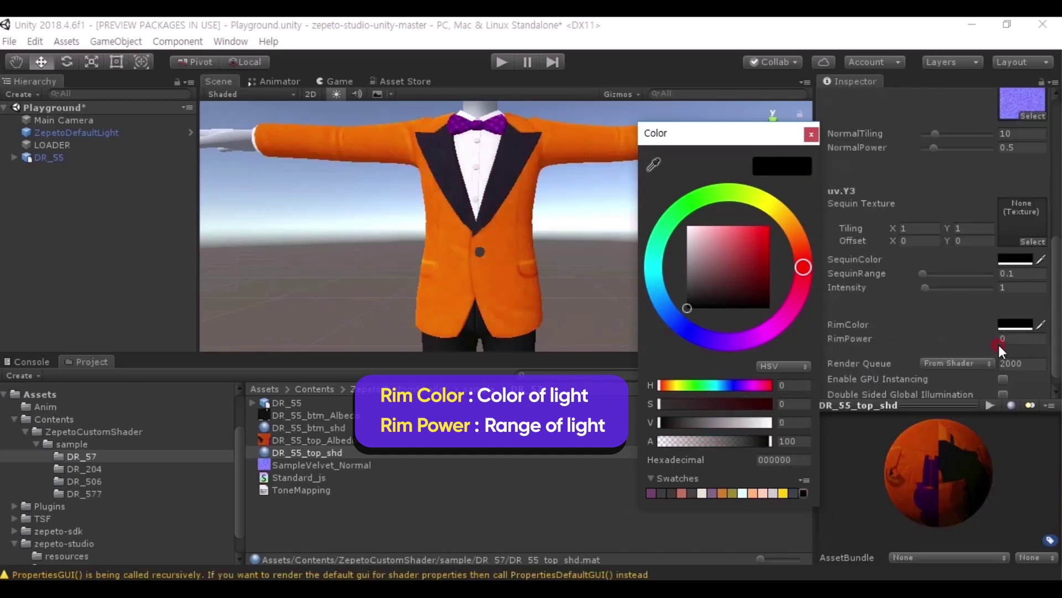
# Try the grey 969696 as the RimColor of DR_55_top_shd with a RimPower of 1.57.
pyautogui.click(1025, 324)
pyautogui.moveTo(710, 265); pyautogui.dragTo(673, 260)
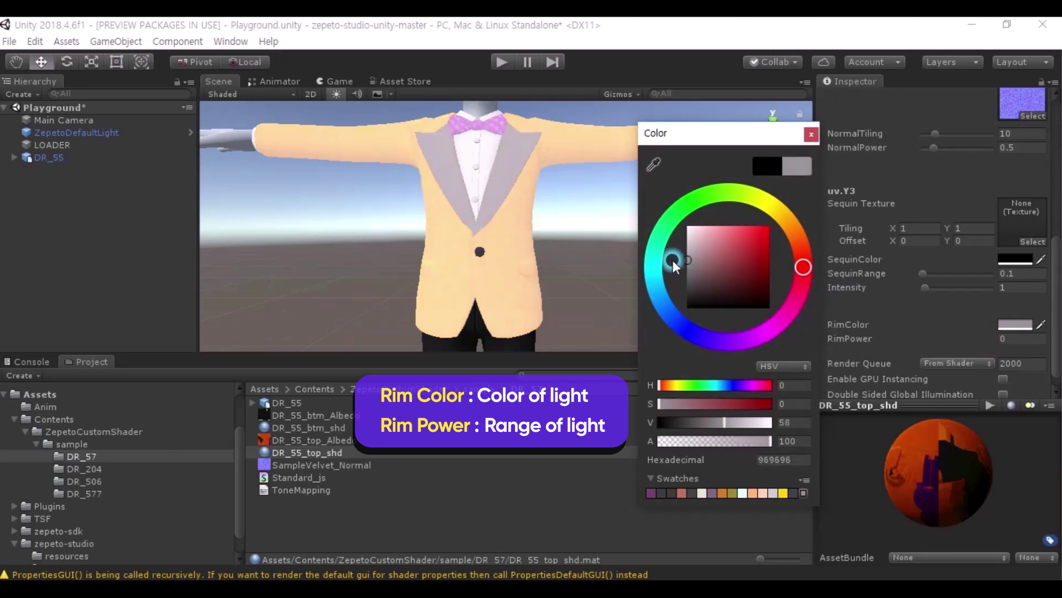
pyautogui.click(908, 342)
pyautogui.moveTo(908, 342)
pyautogui.mouseDown()
pyautogui.moveTo(958, 340)
pyautogui.moveTo(861, 345)
pyautogui.moveTo(919, 343)
pyautogui.moveTo(874, 345)
pyautogui.mouseUp()
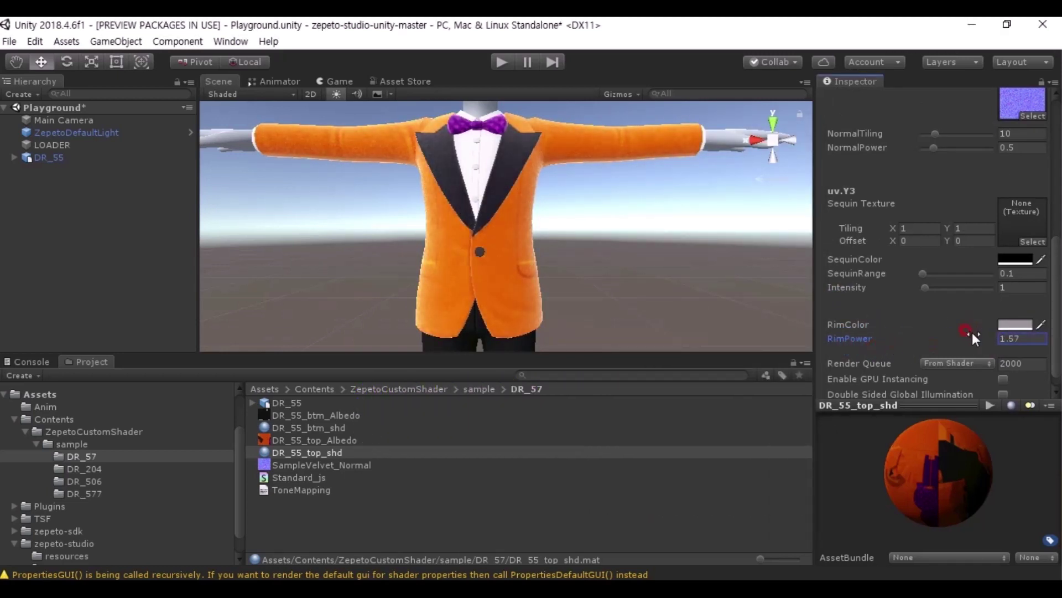
# Set the RimColor of DR_55_top_shd to a dark yellow and its RimPower to about 1.5.
pyautogui.click(999, 325)
pyautogui.click(1039, 325)
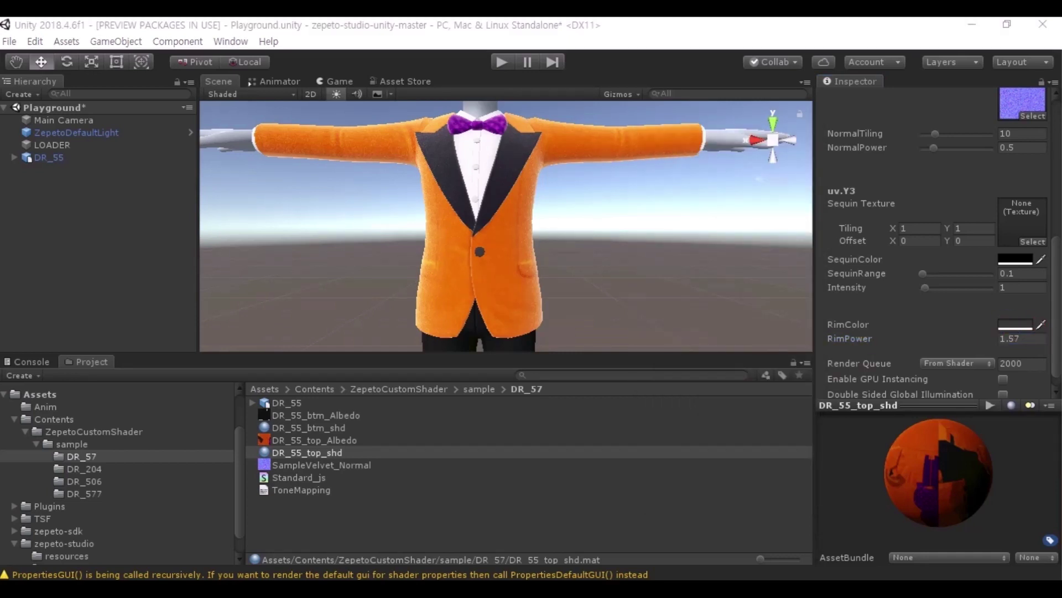
pyautogui.click(922, 380)
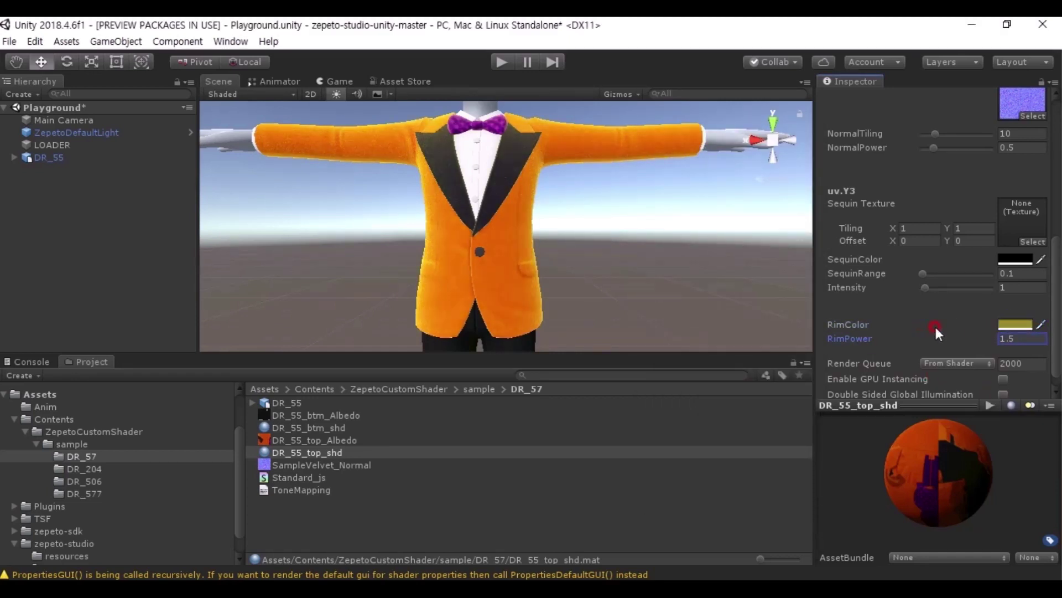
pyautogui.click(698, 263)
pyautogui.keyDown('alt'); pyautogui.moveTo(541, 208); pyautogui.dragTo(539, 249); pyautogui.keyUp('alt')
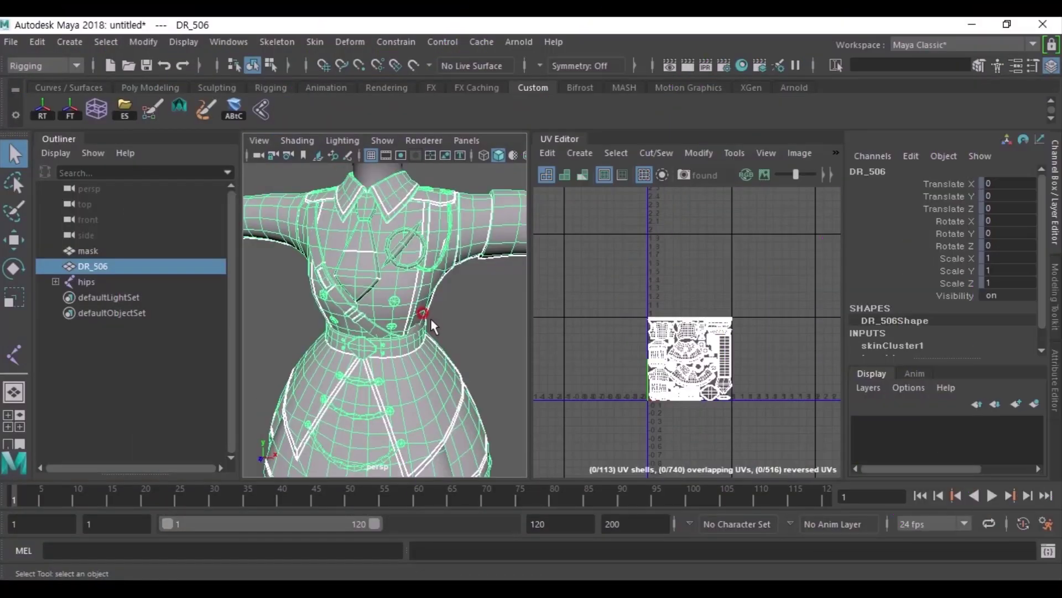
# In Maya, select the UV shells of the DR_506 dress's belt buckle and the small studs on the belt.
pyautogui.keyDown('alt'); pyautogui.moveTo(434, 320); pyautogui.dragTo(420, 301); pyautogui.keyUp('alt')
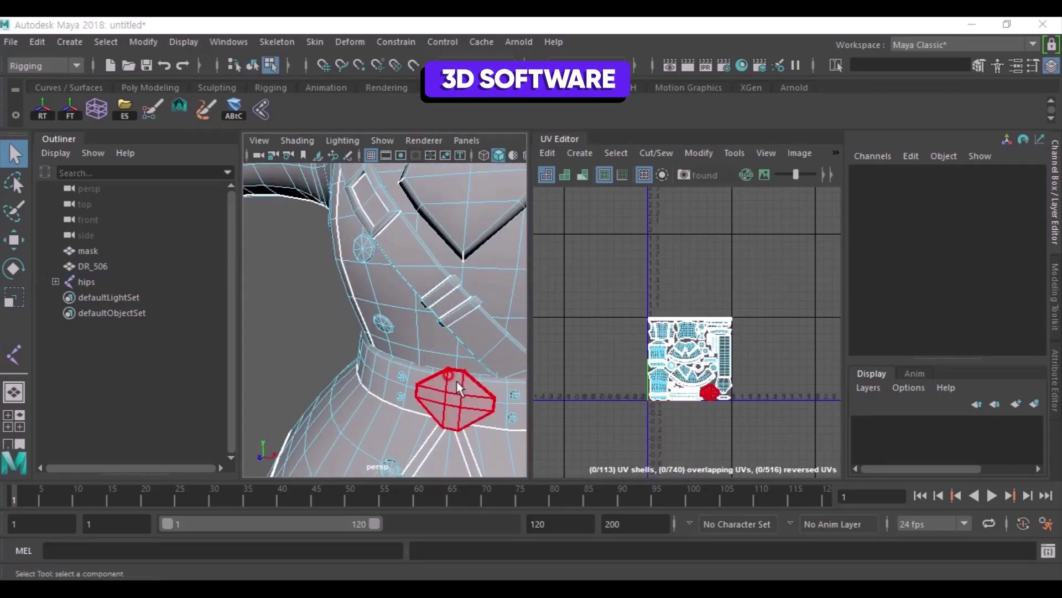
pyautogui.click(381, 363)
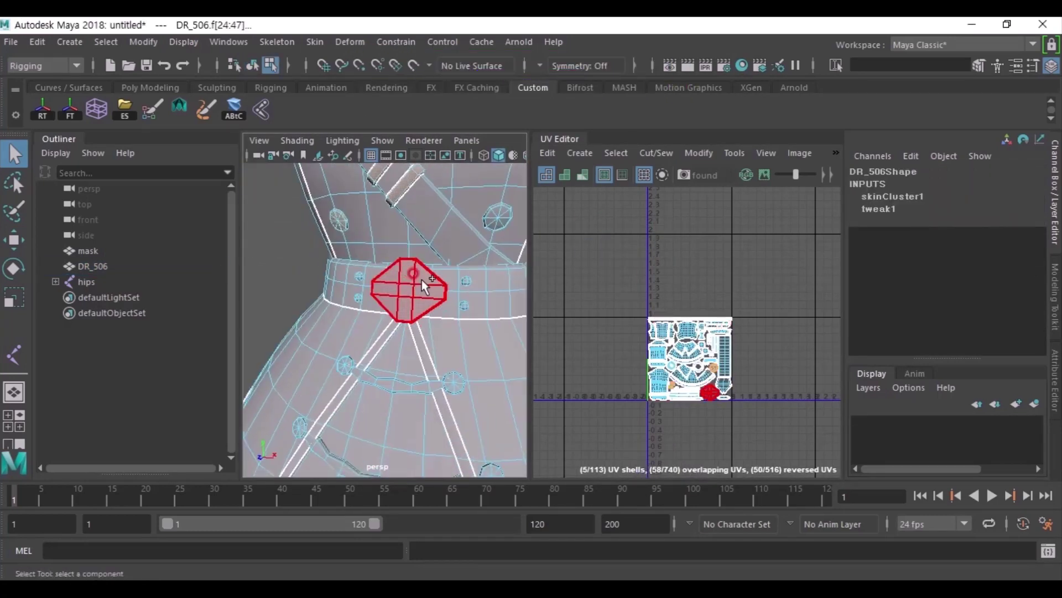
pyautogui.click(464, 305)
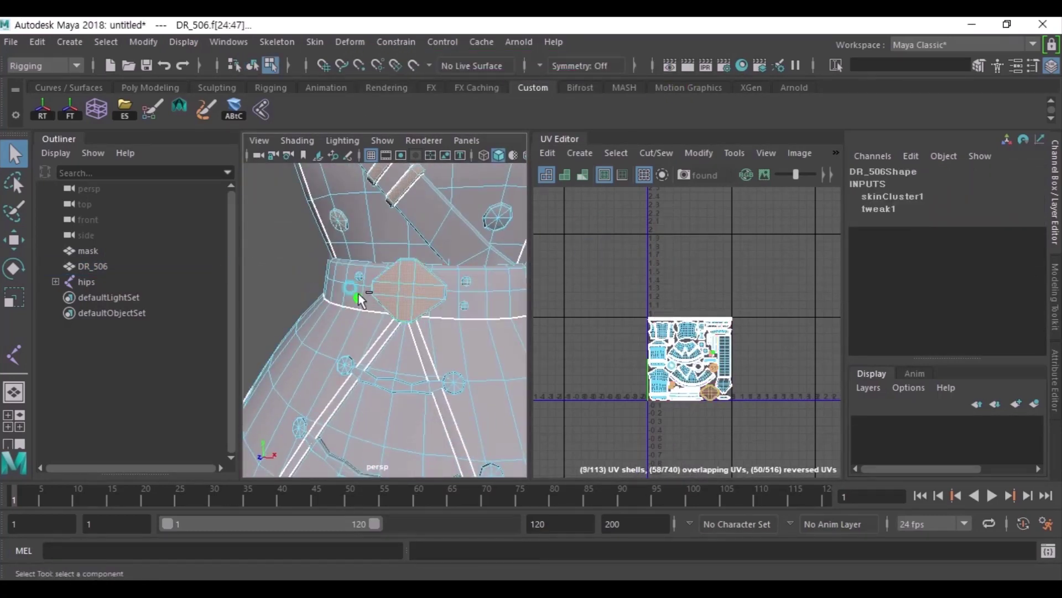
pyautogui.keyDown('shift'); pyautogui.click(439, 281); pyautogui.keyUp('shift')
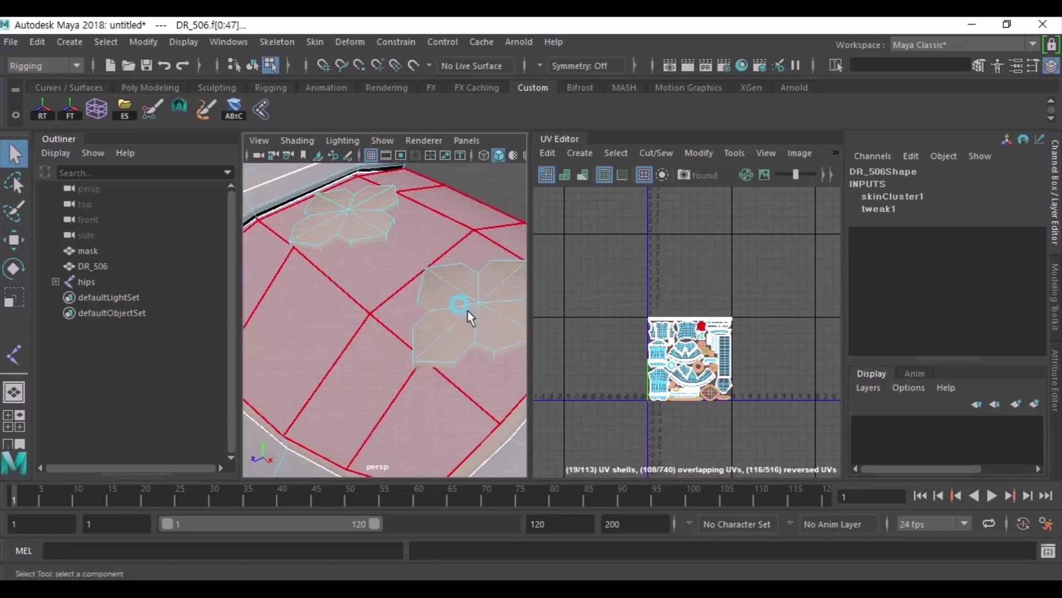
# Add the shells of the shoulder studs, chest emblem and the buttons and chains on the skirt front to the selection.
pyautogui.keyDown('shift'); pyautogui.click(467, 310); pyautogui.keyUp('shift')
pyautogui.keyDown('shift'); pyautogui.click(405, 337); pyautogui.keyUp('shift')
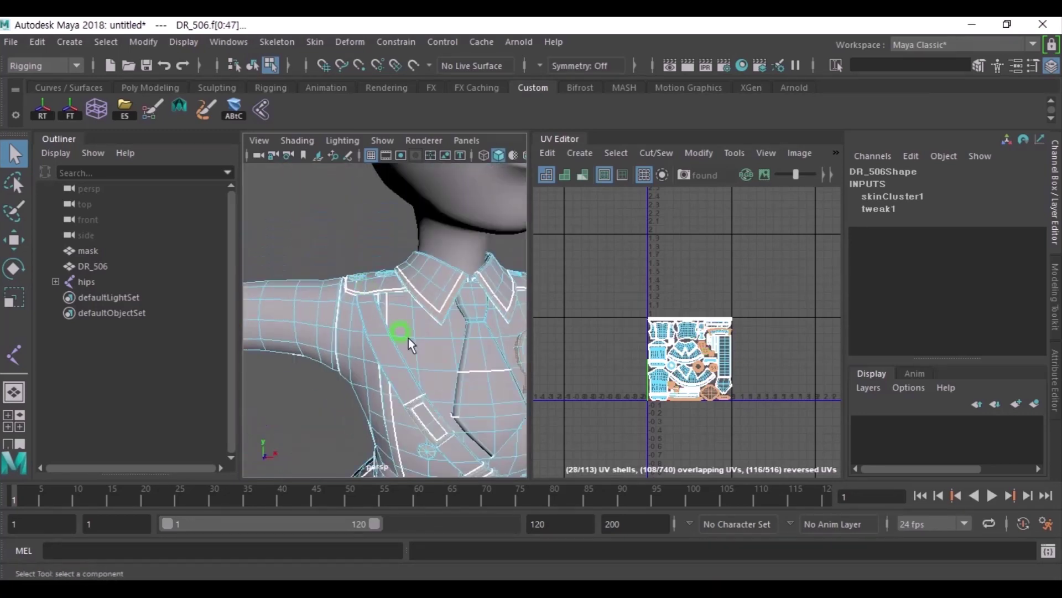
pyautogui.keyDown('shift'); pyautogui.click(415, 335); pyautogui.keyUp('shift')
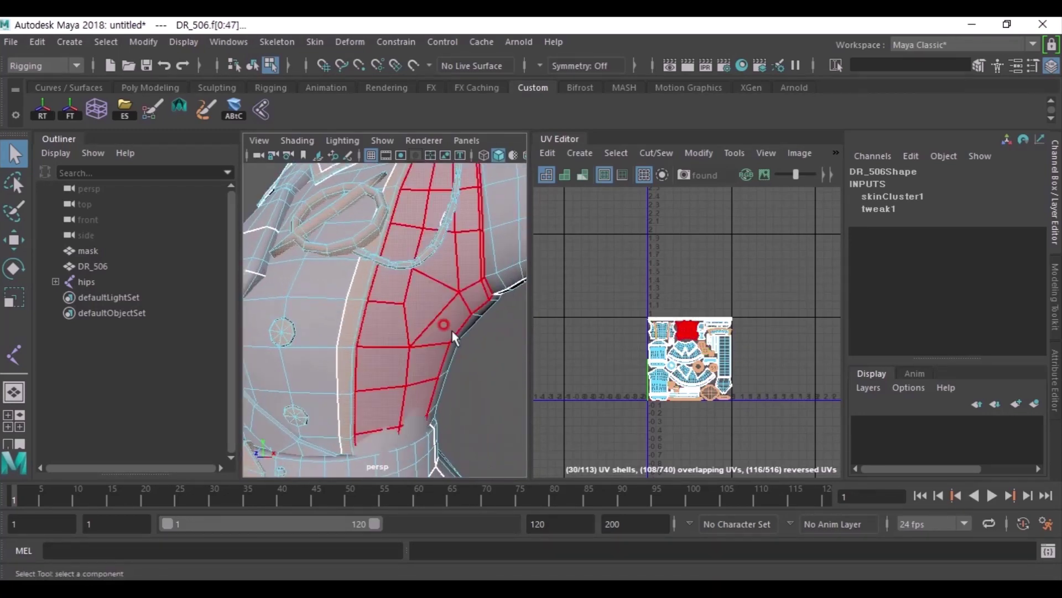
pyautogui.press('b')
pyautogui.press('5')
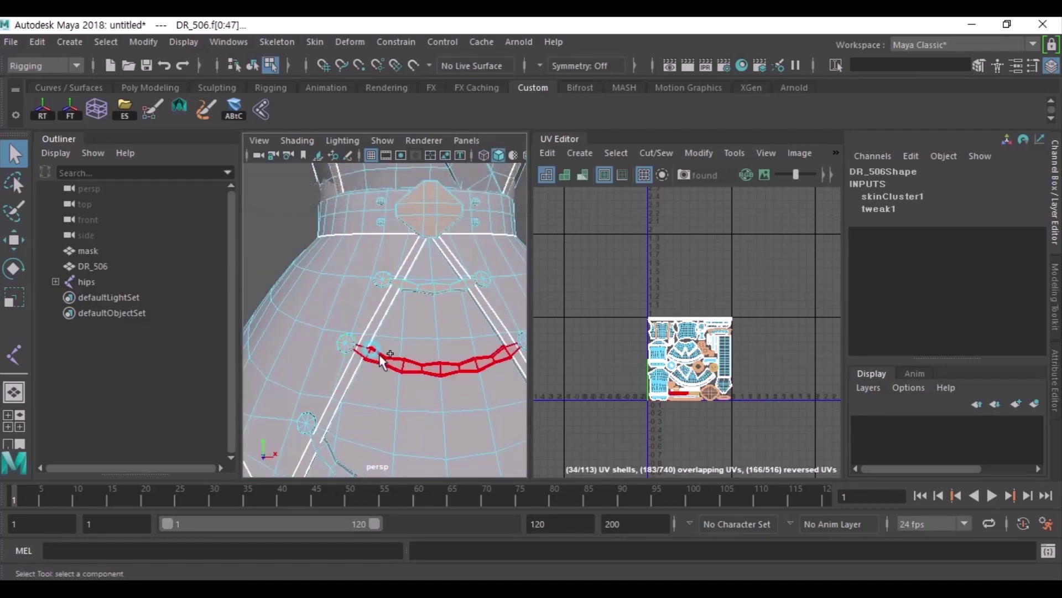
pyautogui.keyDown('shift'); pyautogui.click(381, 298); pyautogui.keyUp('shift')
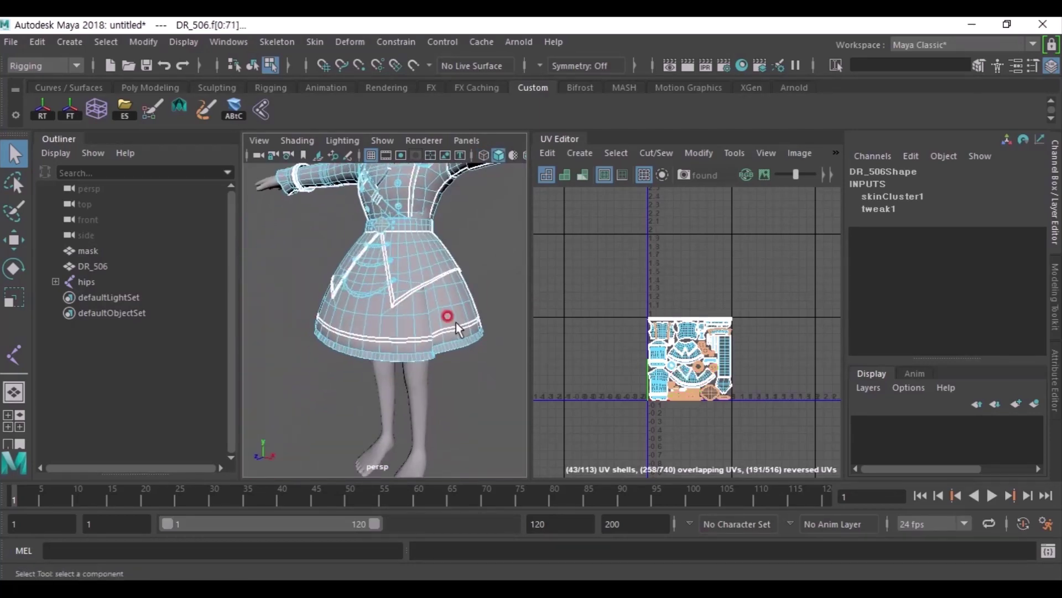
# Add the shells of the skirt's hem ruffle and its trim strips, front and back, to the selection.
pyautogui.keyDown('shift'); pyautogui.click(426, 337); pyautogui.keyUp('shift')
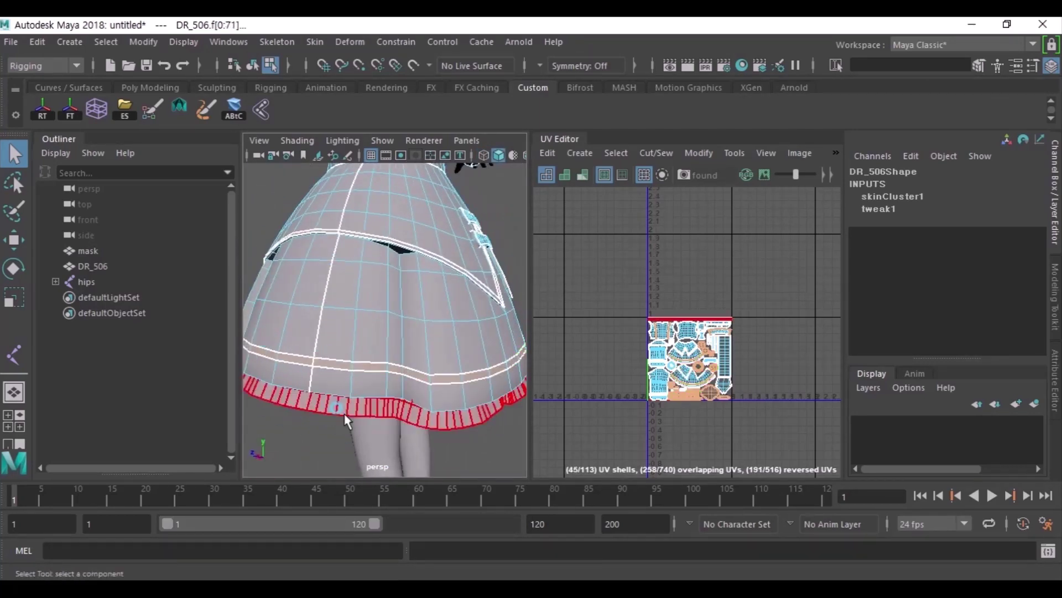
pyautogui.keyDown('shift'); pyautogui.click(425, 213); pyautogui.keyUp('shift')
pyautogui.keyDown('shift'); pyautogui.click(313, 313); pyautogui.keyUp('shift')
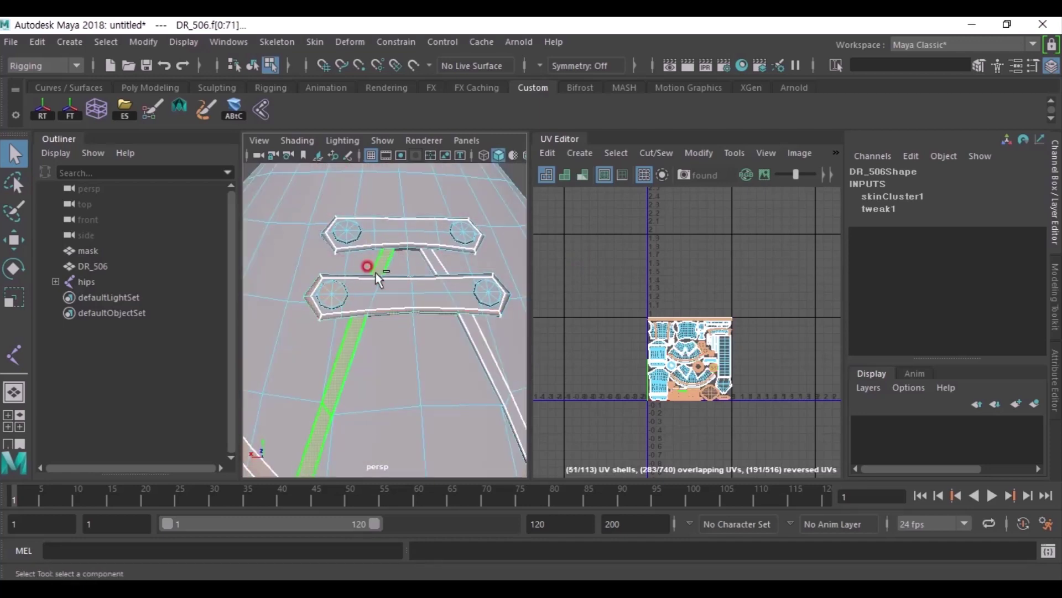
pyautogui.keyDown('shift'); pyautogui.click(422, 330); pyautogui.keyUp('shift')
pyautogui.keyDown('shift'); pyautogui.click(450, 339); pyautogui.keyUp('shift')
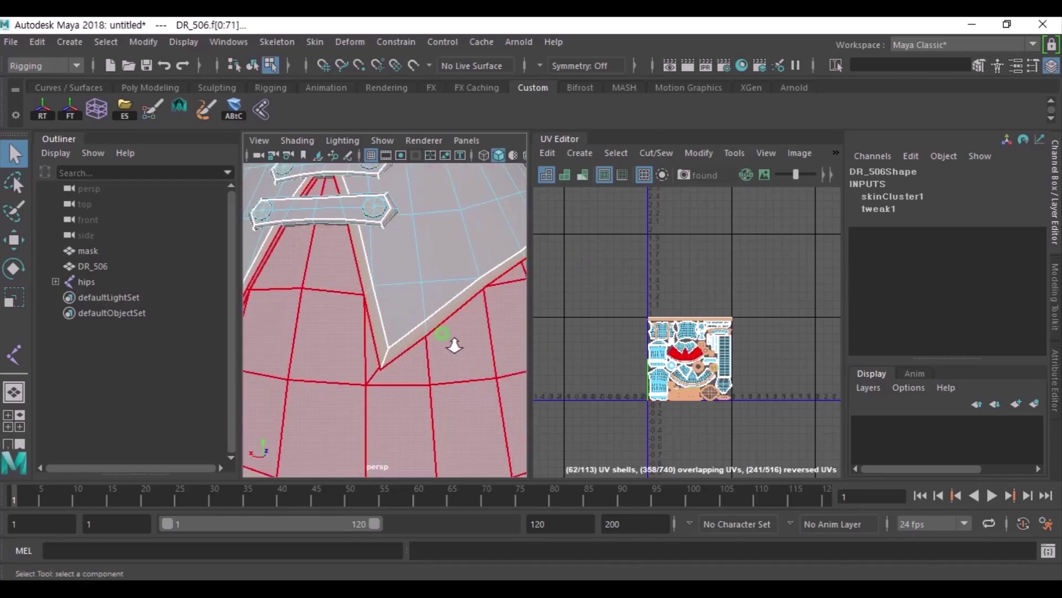
# Move the selected DR_506 UV shells 1 unit in U, into the neighbouring UV tile.
pyautogui.keyDown('alt'); pyautogui.moveTo(451, 339); pyautogui.dragTo(167, 311); pyautogui.keyUp('alt')
pyautogui.keyDown('alt'); pyautogui.moveTo(302, 322); pyautogui.dragTo(390, 387); pyautogui.keyUp('alt')
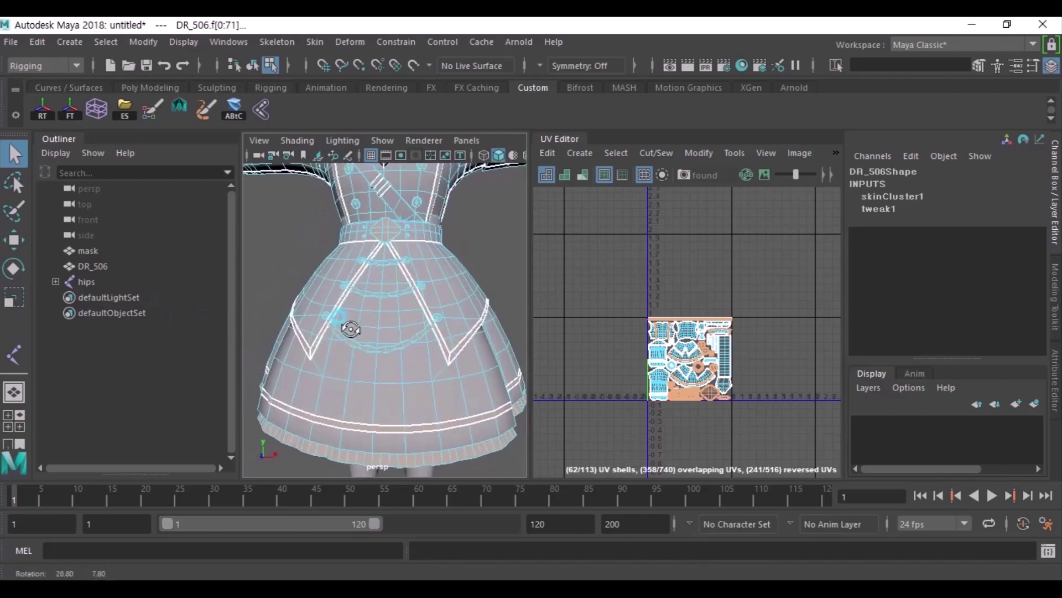
pyautogui.moveTo(747, 371); pyautogui.dragTo(830, 371)
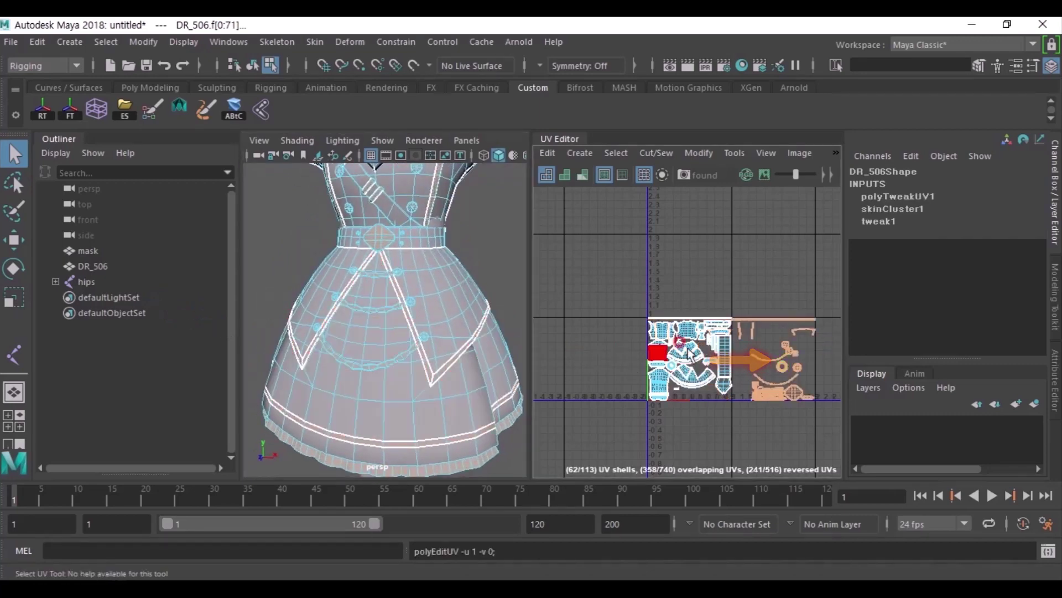
# Isolate the selected faces in the viewport to check which dress parts were moved, and restore the full view.
pyautogui.hotkey('ctrl', '1')
pyautogui.press('f')
pyautogui.scroll(5, 468, 409)
pyautogui.scroll(-3, 468, 409)
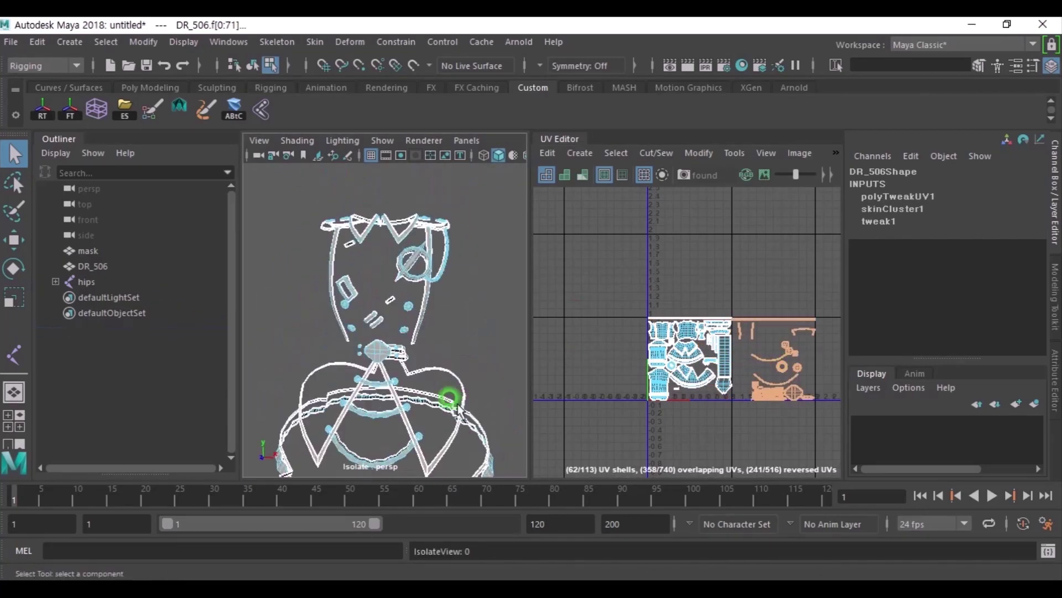
pyautogui.hotkey('ctrl', '1')
# Return DR_506 to object selection and delete its non-deformer history.
pyautogui.press('F8')
pyautogui.click(465, 337)
pyautogui.click(265, 109)
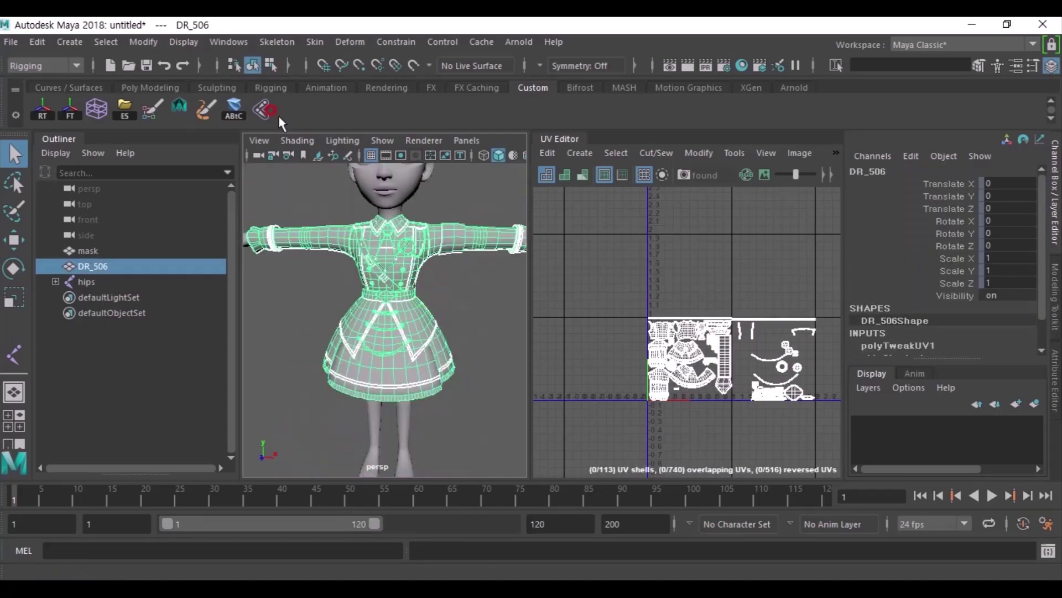
pyautogui.click(36, 42)
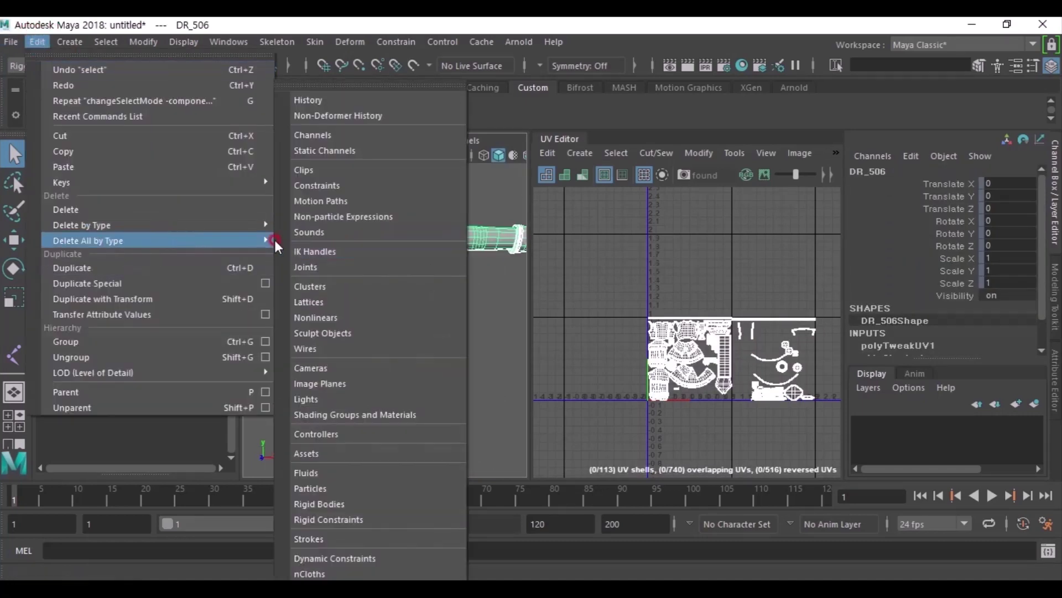
pyautogui.click(214, 216)
pyautogui.moveTo(234, 225)
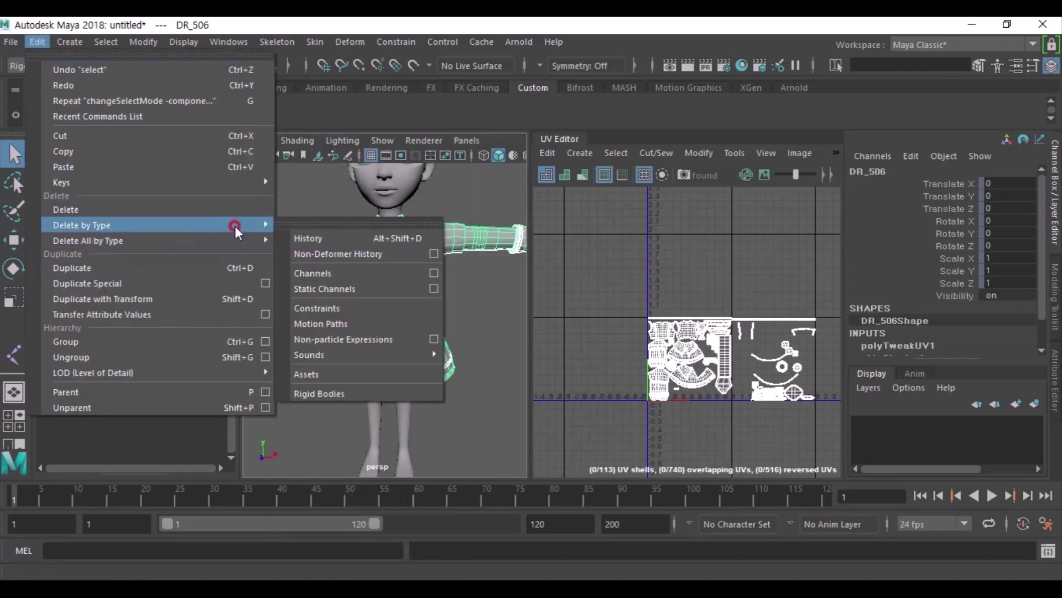
pyautogui.click(340, 252)
pyautogui.click(468, 284)
# Export mask, DR_506 and hips together as FBX, replacing the existing DR_506 file in the sample/DR_506 folder.
pyautogui.click(74, 275)
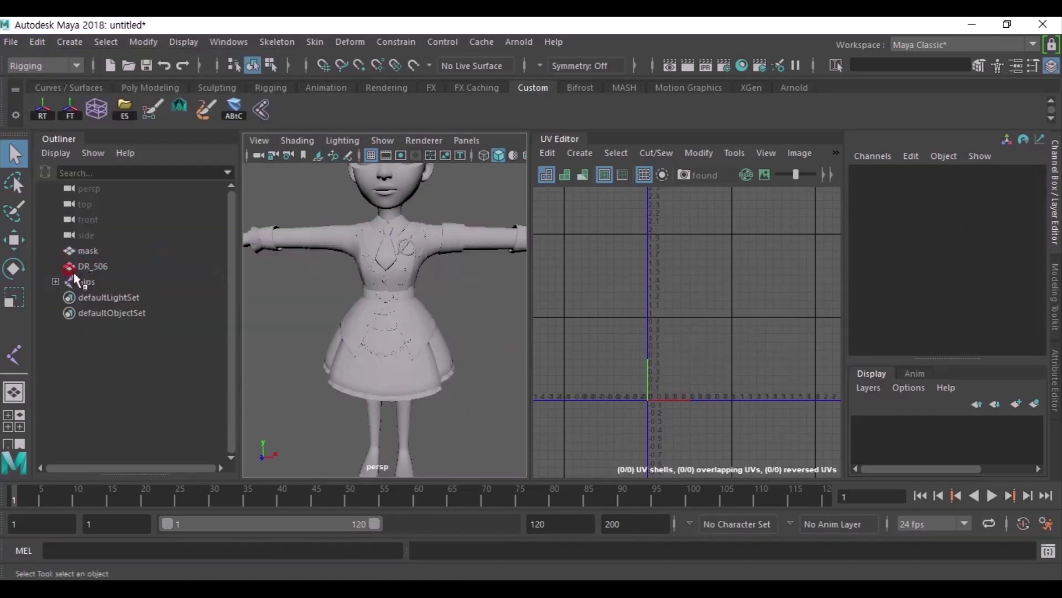
pyautogui.keyDown('shift'); pyautogui.click(87, 245); pyautogui.keyUp('shift')
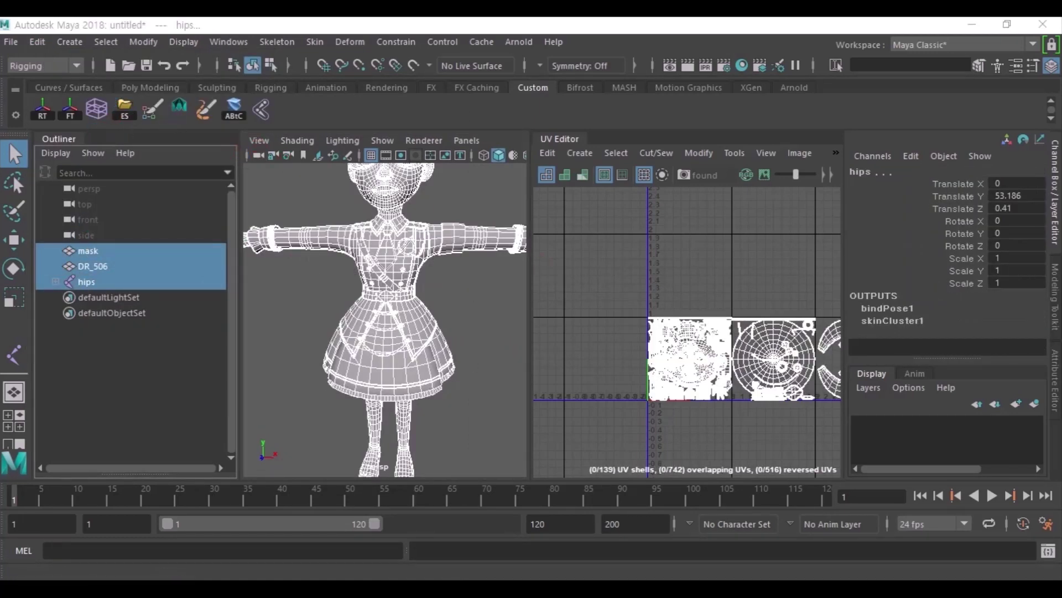
pyautogui.click(124, 108)
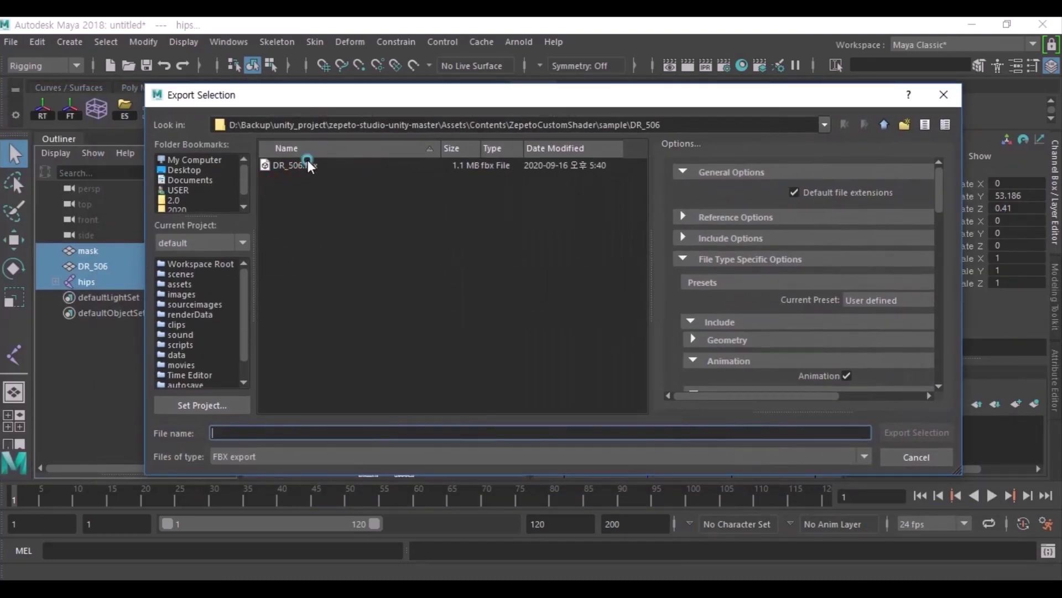
pyautogui.doubleClick(307, 165)
pyautogui.click(526, 301)
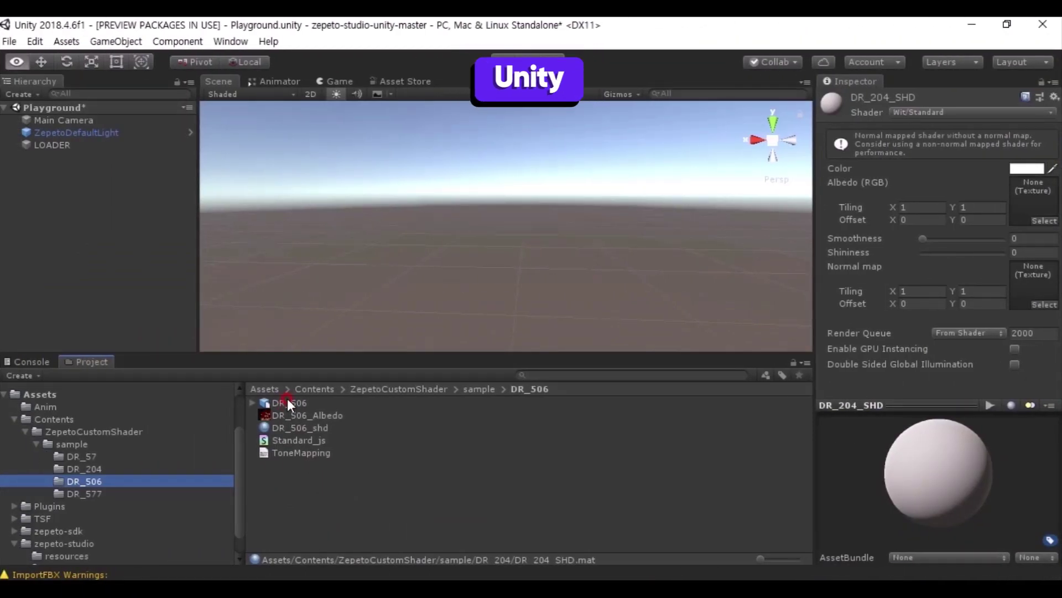
# Switch to Unity and add the DR_506 model from the sample/DR_506 folder to the Playground scene.
pyautogui.click(288, 403)
pyautogui.moveTo(288, 403); pyautogui.dragTo(141, 260)
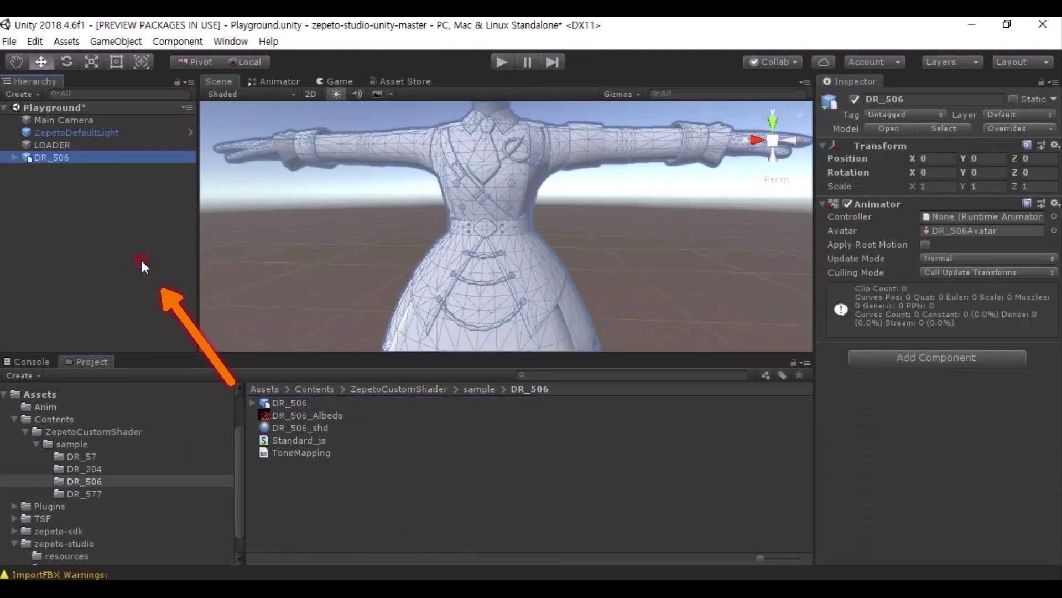
pyautogui.keyDown('alt'); pyautogui.moveTo(654, 265); pyautogui.dragTo(527, 291); pyautogui.keyUp('alt')
# Assign the Standard_js shader to the DR_506_shd material and set DR_506_Albedo as its albedo texture.
pyautogui.click(289, 424)
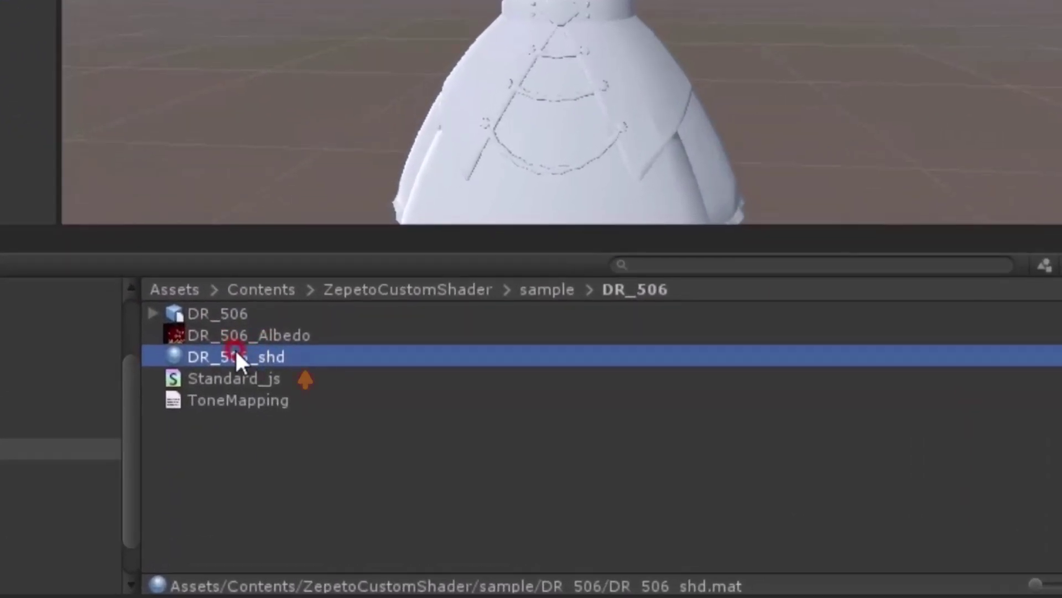
pyautogui.moveTo(228, 378); pyautogui.dragTo(264, 356)
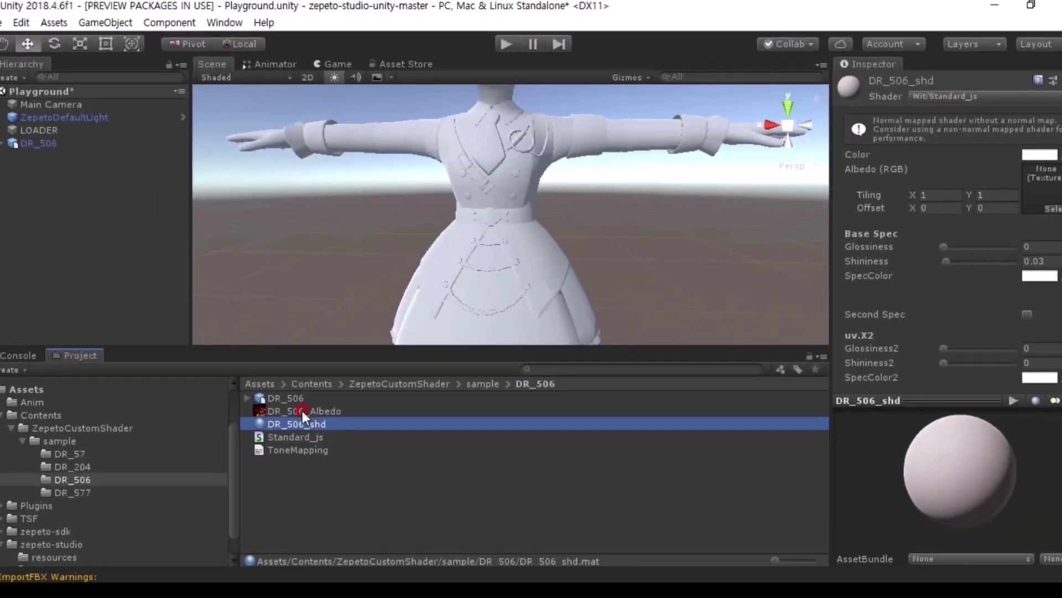
pyautogui.click(302, 334)
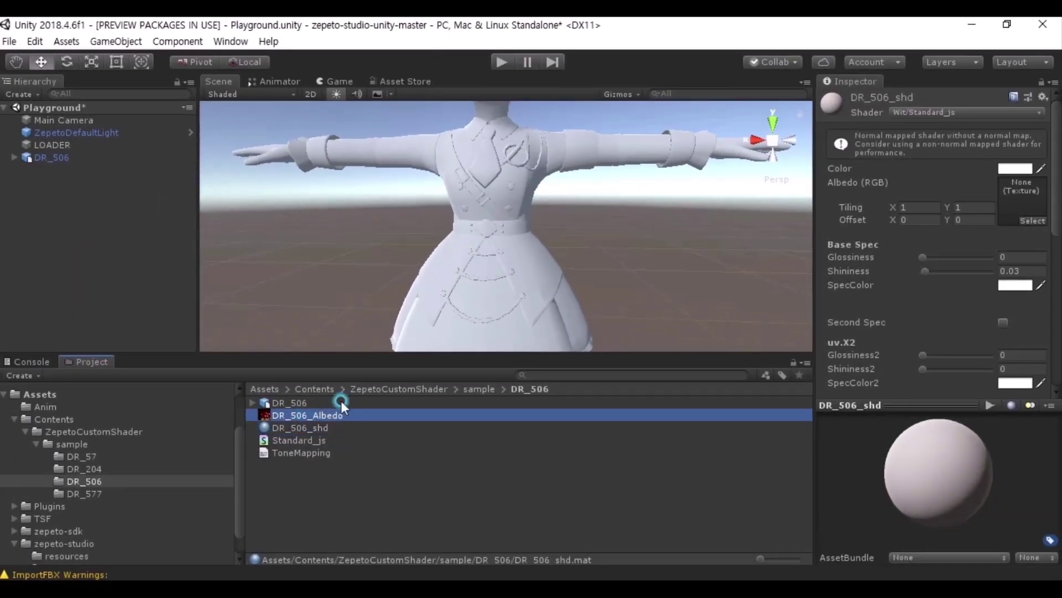
pyautogui.moveTo(341, 404); pyautogui.dragTo(906, 198)
pyautogui.moveTo(1017, 205); pyautogui.dragTo(1017, 205)
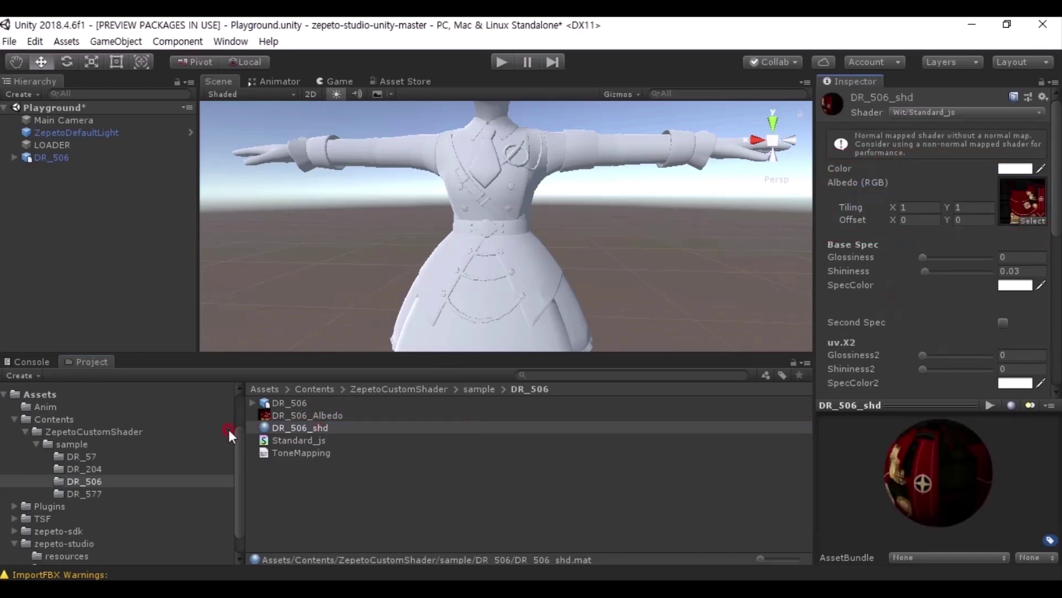
# Apply the DR_506_shd material to the dress in the scene and deactivate the mask object.
pyautogui.moveTo(271, 426); pyautogui.dragTo(468, 293)
pyautogui.moveTo(567, 214); pyautogui.dragTo(584, 237, button='right')
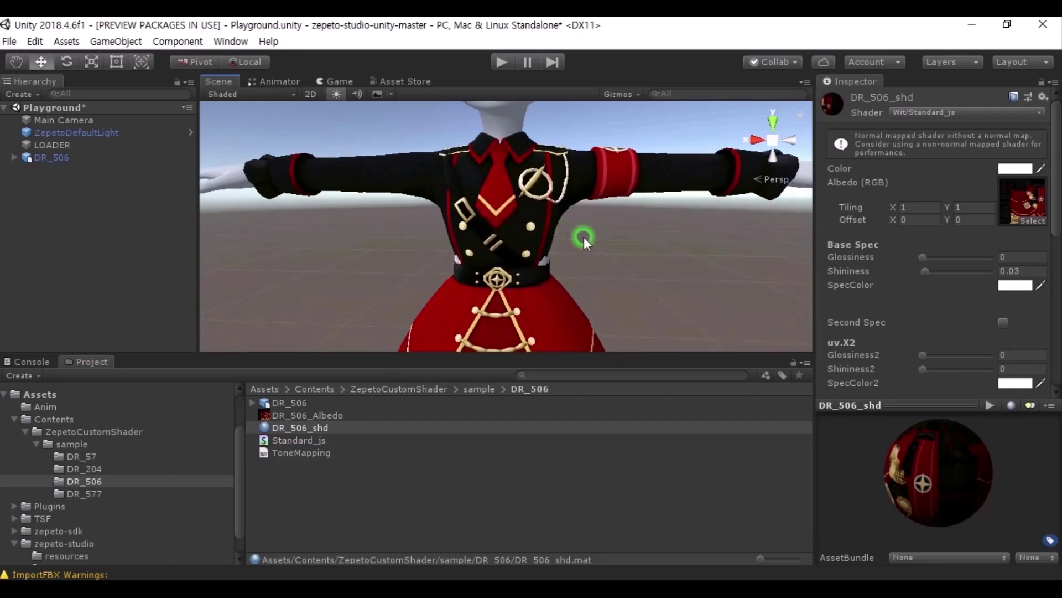
pyautogui.click(513, 124)
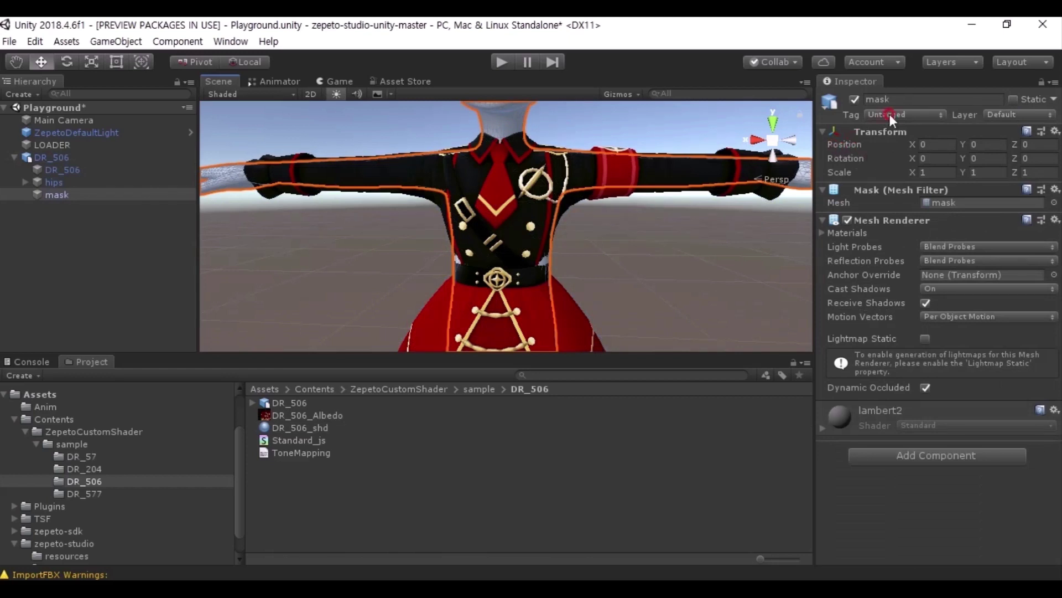
pyautogui.click(854, 98)
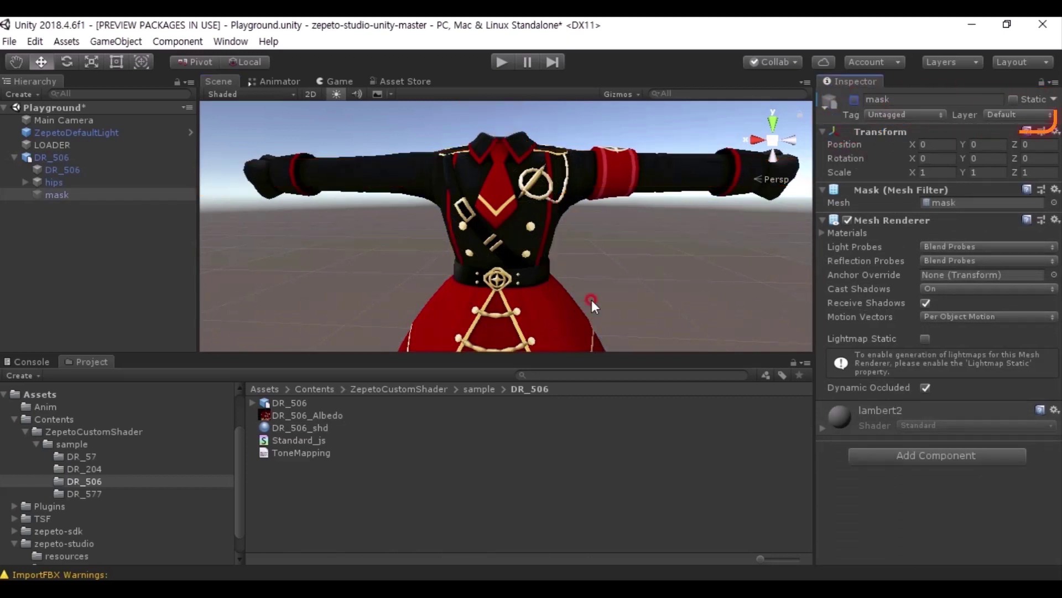
# Enable Second Spec on the DR_506_shd material.
pyautogui.click(416, 411)
pyautogui.click(304, 427)
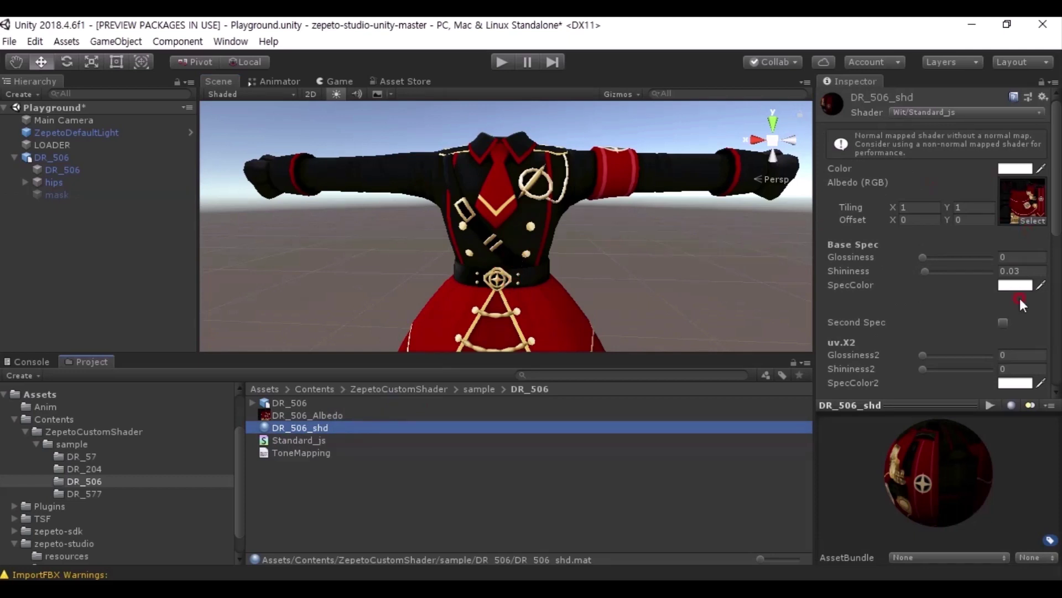
pyautogui.click(1005, 321)
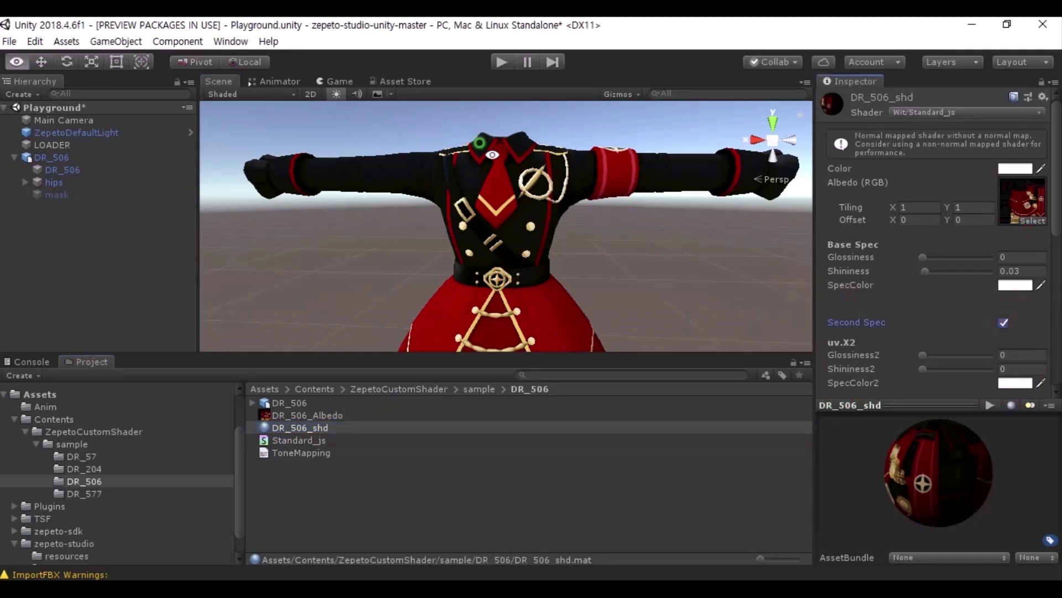
pyautogui.keyDown('alt'); pyautogui.moveTo(479, 142); pyautogui.dragTo(734, 312, button='right'); pyautogui.keyUp('alt')
# Try different Glossiness2 and Shininess2 values on the metal trims and set both back to 0.
pyautogui.moveTo(923, 355); pyautogui.dragTo(963, 369)
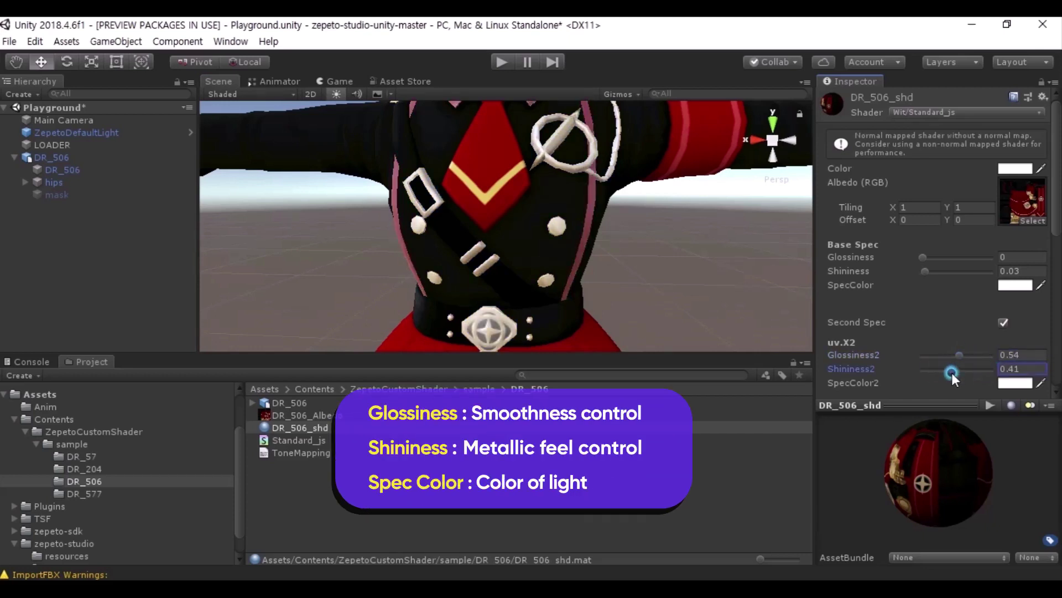
pyautogui.keyDown('alt'); pyautogui.moveTo(707, 309); pyautogui.dragTo(588, 243); pyautogui.keyUp('alt')
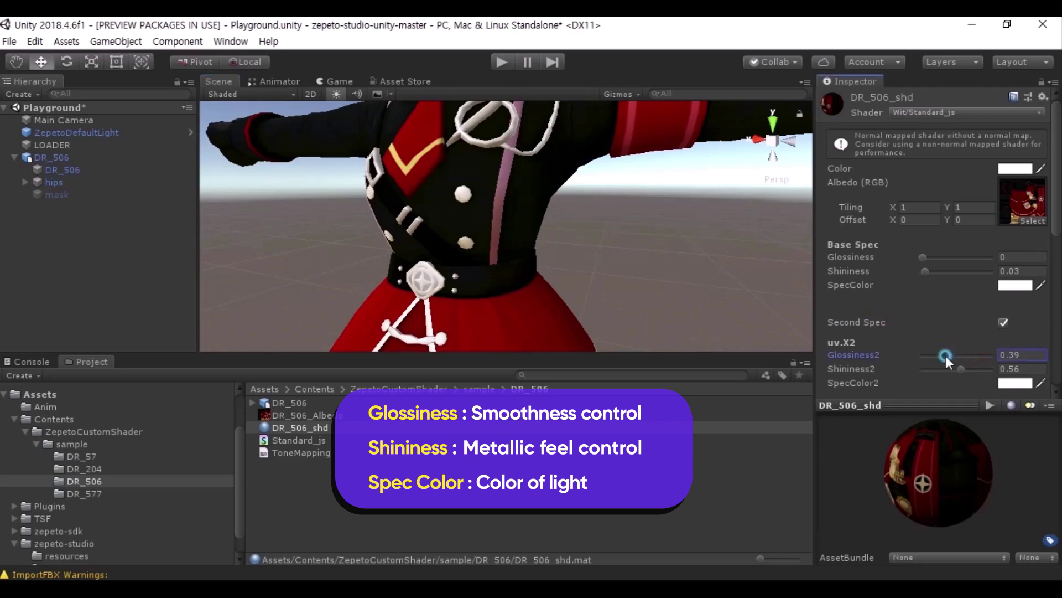
pyautogui.moveTo(945, 356); pyautogui.dragTo(852, 378)
pyautogui.moveTo(991, 355); pyautogui.dragTo(822, 356)
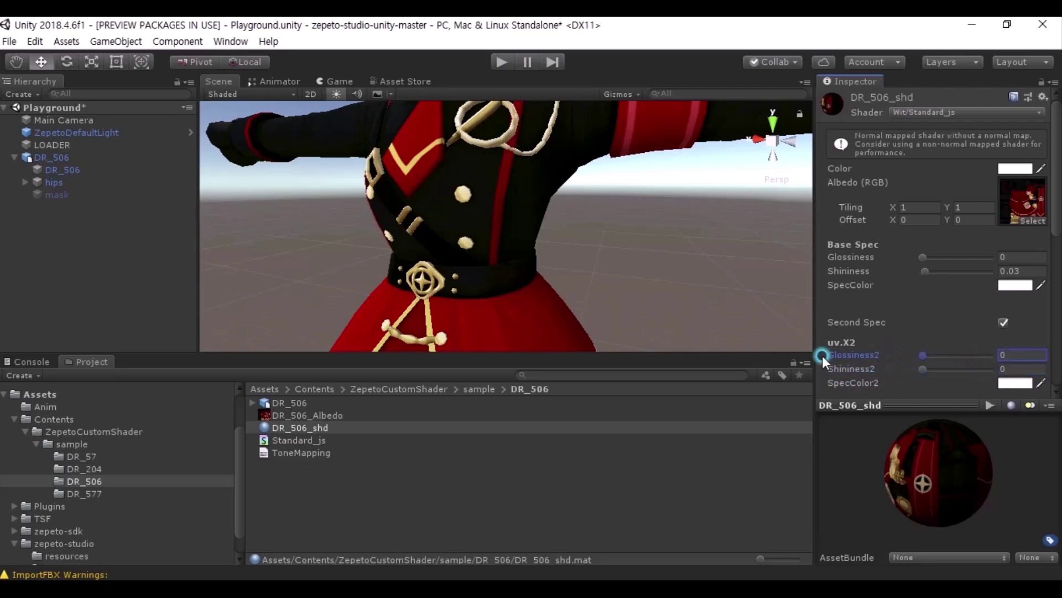
# Raise Shininess2 and Glossiness2 of the DR_506_shd material to give the metal trims a reflective finish.
pyautogui.keyDown('alt'); pyautogui.moveTo(615, 166); pyautogui.dragTo(669, 304, button='middle'); pyautogui.keyUp('alt')
pyautogui.keyDown('alt'); pyautogui.moveTo(670, 304); pyautogui.dragTo(704, 325, button='right'); pyautogui.keyUp('alt')
pyautogui.keyDown('alt'); pyautogui.moveTo(705, 324); pyautogui.dragTo(661, 269, button='middle'); pyautogui.keyUp('alt')
pyautogui.moveTo(927, 370); pyautogui.dragTo(955, 355)
pyautogui.click(992, 356)
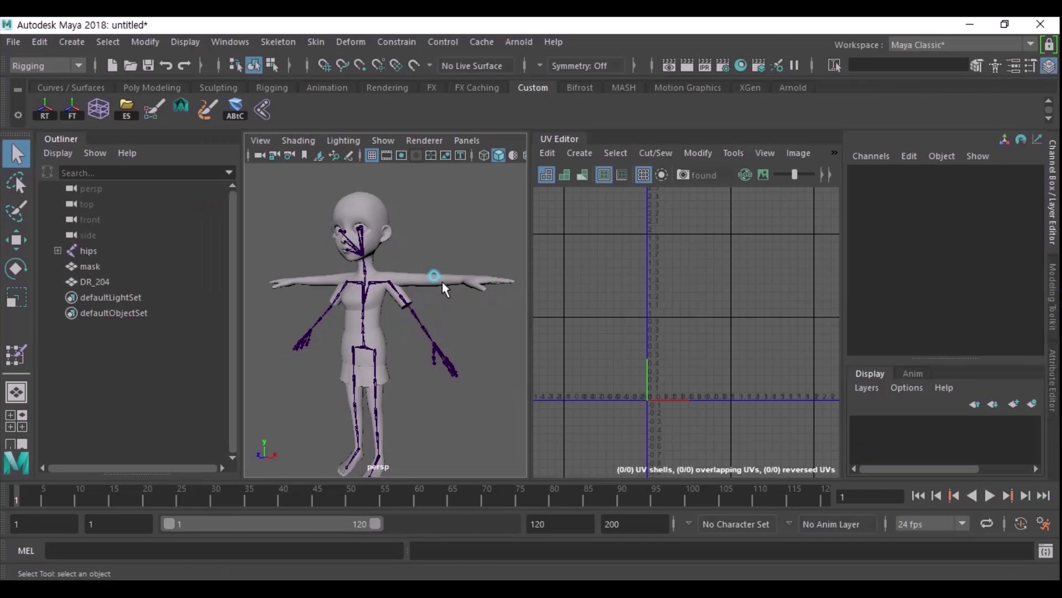
# Switch to the DR_204 scene in Maya, hide the mask body and put the DR_204 dress into UV shell selection.
pyautogui.click(443, 281)
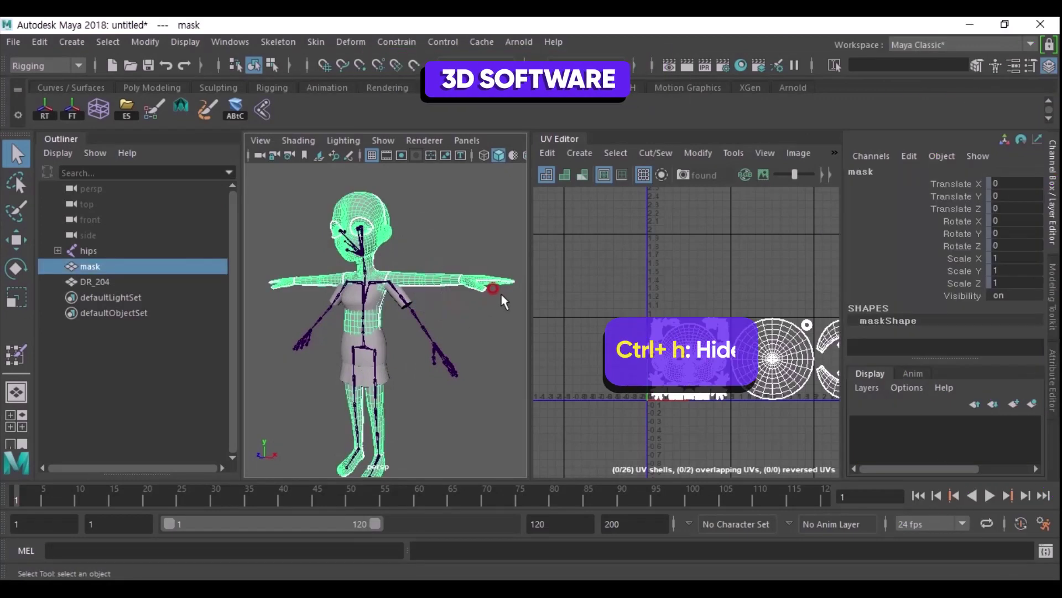
pyautogui.hotkey('ctrl', 'h')
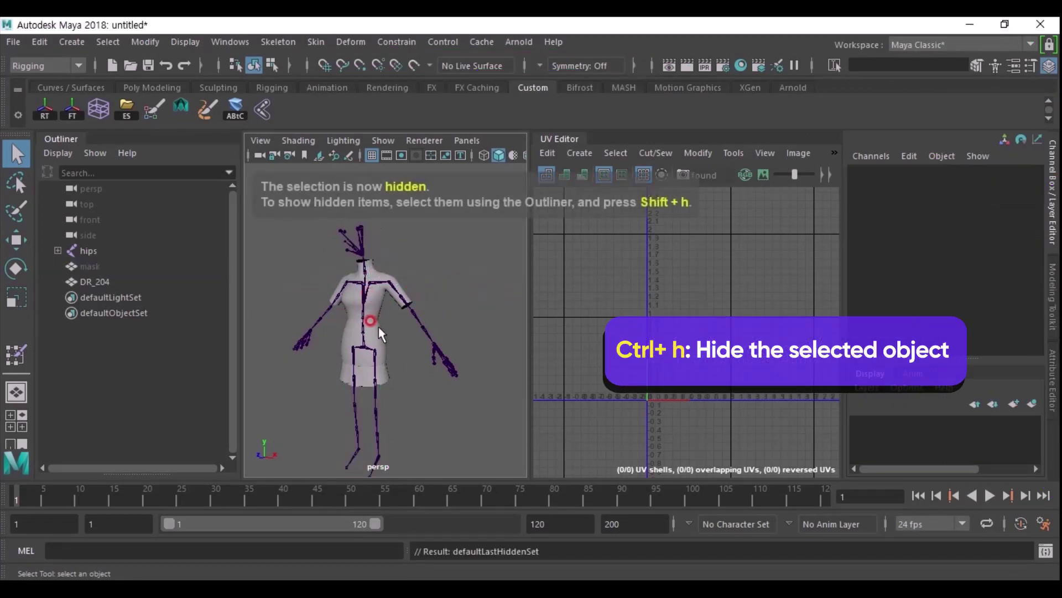
pyautogui.keyDown('alt'); pyautogui.moveTo(379, 327); pyautogui.dragTo(406, 317, button='middle'); pyautogui.keyUp('alt')
pyautogui.keyDown('alt'); pyautogui.moveTo(406, 318); pyautogui.dragTo(417, 328, button='right'); pyautogui.keyUp('alt')
pyautogui.click(417, 328)
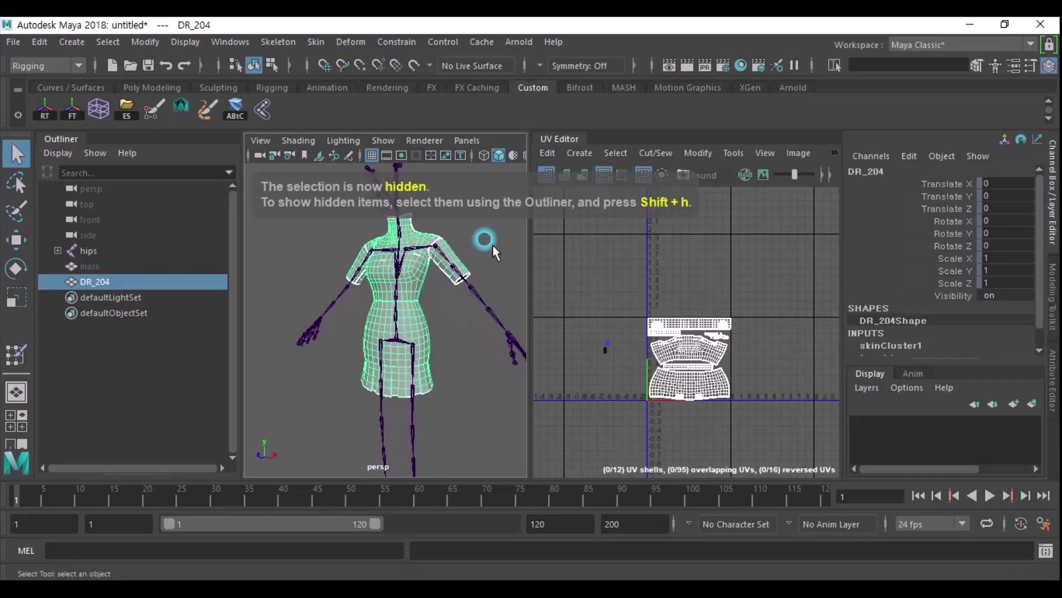
pyautogui.moveTo(495, 150)
pyautogui.mouseDown(button='right')
pyautogui.moveTo(427, 143)
pyautogui.moveTo(425, 132)
pyautogui.mouseUp(button='right')
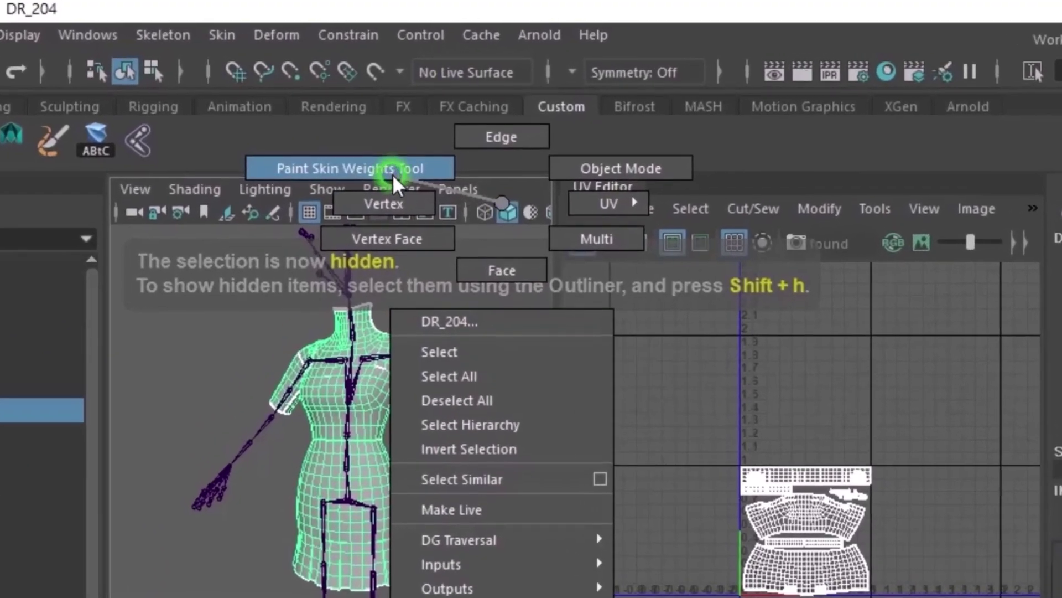
pyautogui.moveTo(392, 174)
pyautogui.mouseDown(button='right')
pyautogui.moveTo(663, 200)
pyautogui.moveTo(706, 297)
pyautogui.mouseUp(button='right')
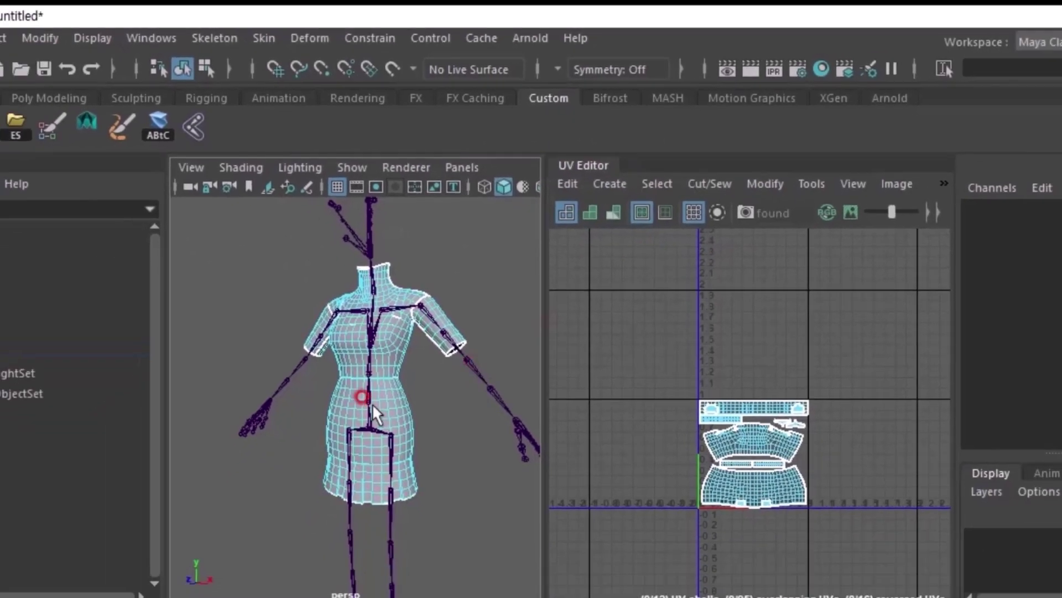
# Select the UV shells of the DR_204 dress's skirt and bodice.
pyautogui.scroll(10, 335, 467)
pyautogui.scroll(-5, 406, 449)
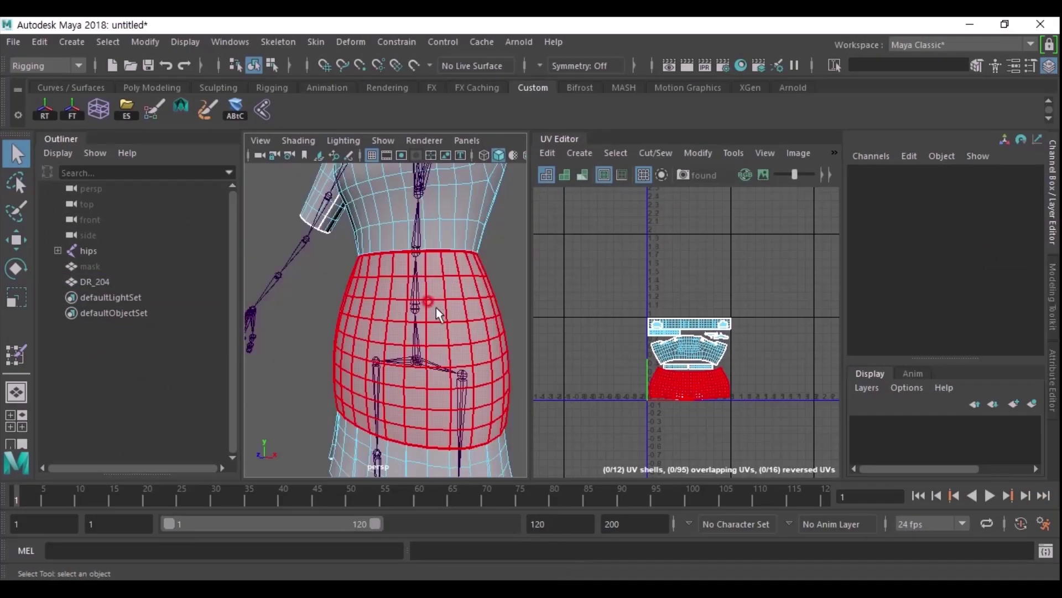
pyautogui.click(468, 293)
pyautogui.keyDown('shift'); pyautogui.click(468, 212); pyautogui.keyUp('shift')
pyautogui.keyDown('alt'); pyautogui.moveTo(476, 292); pyautogui.dragTo(451, 316, button='middle'); pyautogui.keyUp('alt')
pyautogui.keyDown('alt'); pyautogui.moveTo(451, 317); pyautogui.dragTo(525, 307); pyautogui.keyUp('alt')
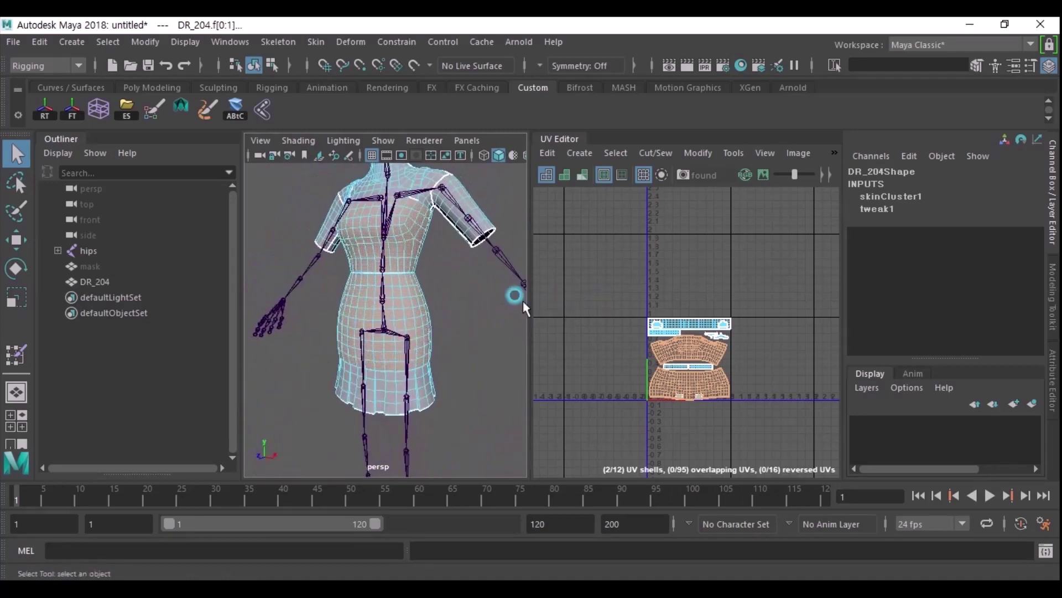
pyautogui.keyDown('alt'); pyautogui.moveTo(429, 295); pyautogui.dragTo(382, 326, button='middle'); pyautogui.keyUp('alt')
# Move the selected skirt and bodice UV shells up 2 units in V.
pyautogui.scroll(-2, 690, 312)
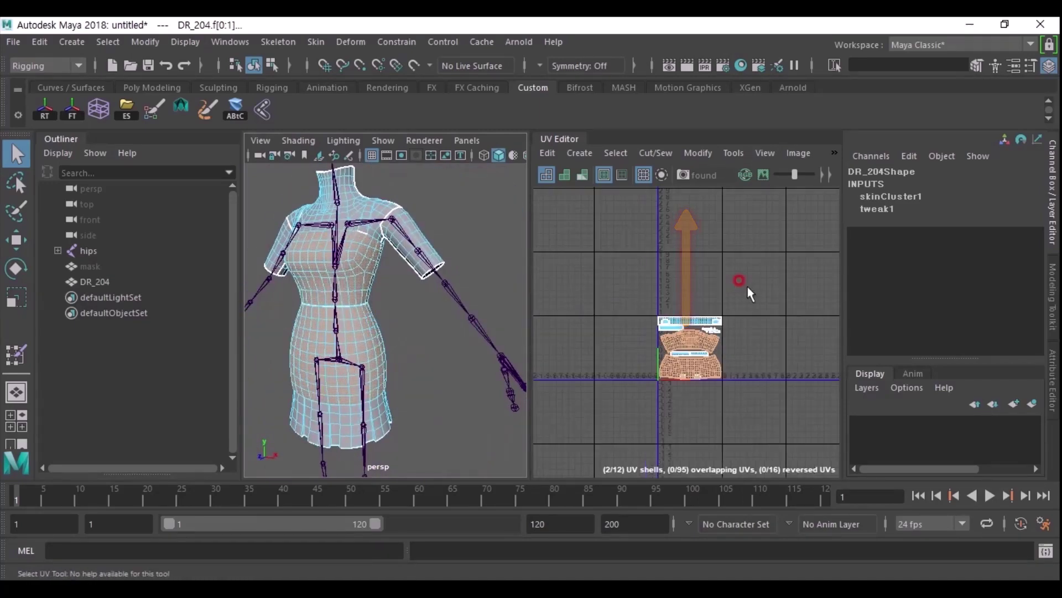
pyautogui.hotkey('ctrl', 'Up')
pyautogui.hotkey('ctrl', 'Up')
pyautogui.keyDown('alt'); pyautogui.moveTo(761, 262); pyautogui.dragTo(756, 288, button='middle'); pyautogui.keyUp('alt')
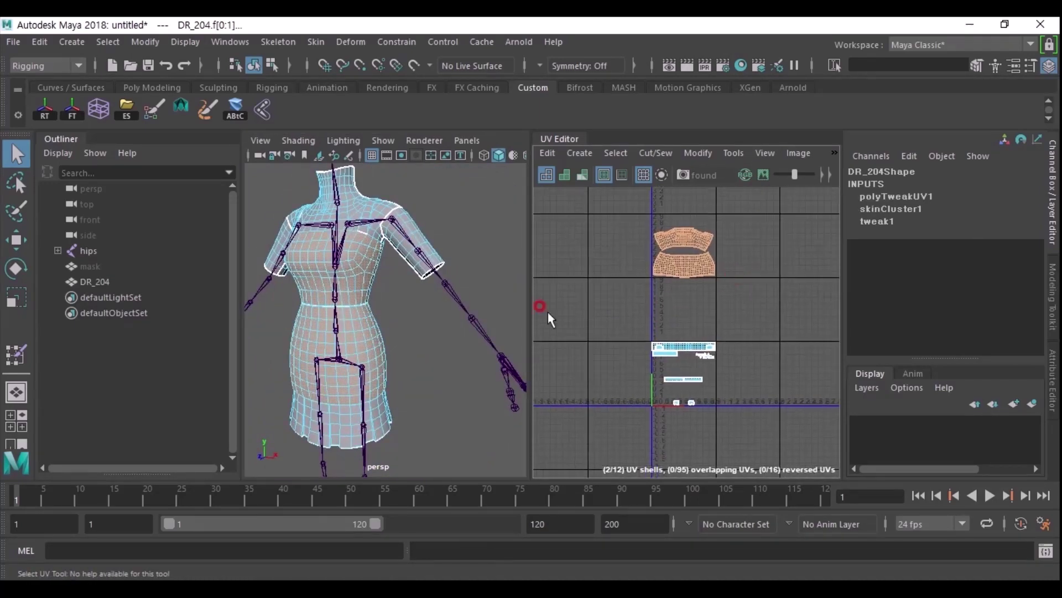
# Return DR_204 to object selection and delete its non-deformer history.
pyautogui.press('F8')
pyautogui.press('F8')
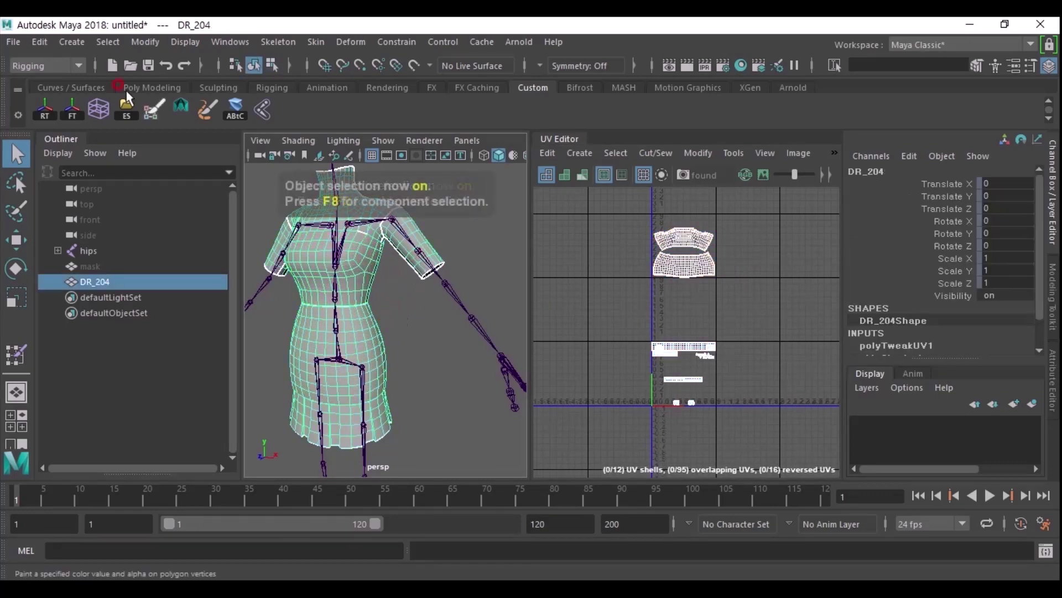
pyautogui.click(35, 42)
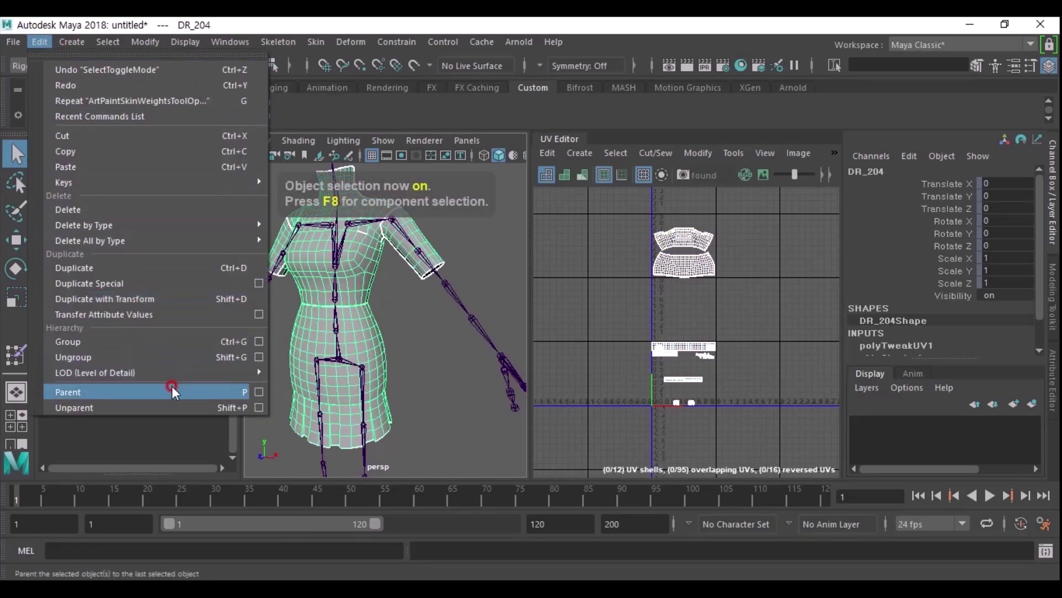
pyautogui.moveTo(144, 218)
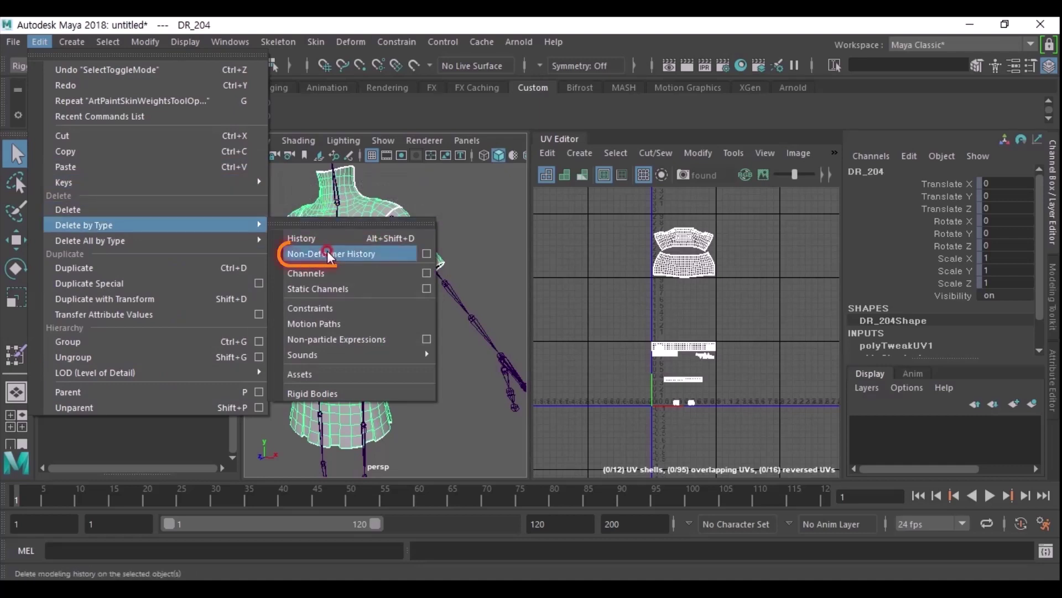
pyautogui.click(302, 254)
pyautogui.scroll(-1, 925, 331)
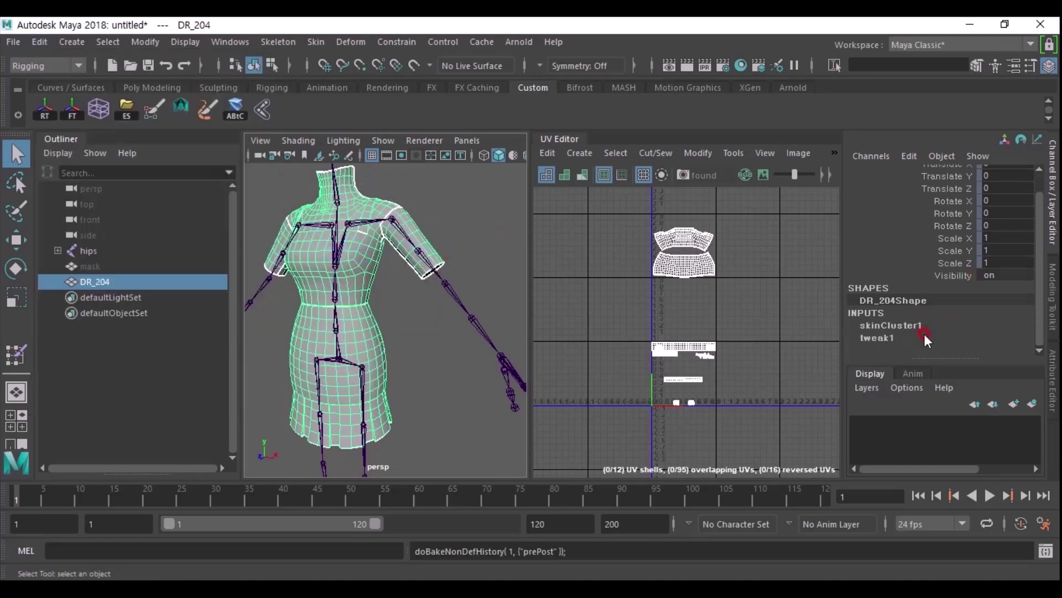
pyautogui.click(433, 362)
# Unhide the mask body and select it together with the hips skeleton and the DR_204 dress.
pyautogui.click(102, 284)
pyautogui.keyDown('shift'); pyautogui.click(83, 247); pyautogui.keyUp('shift')
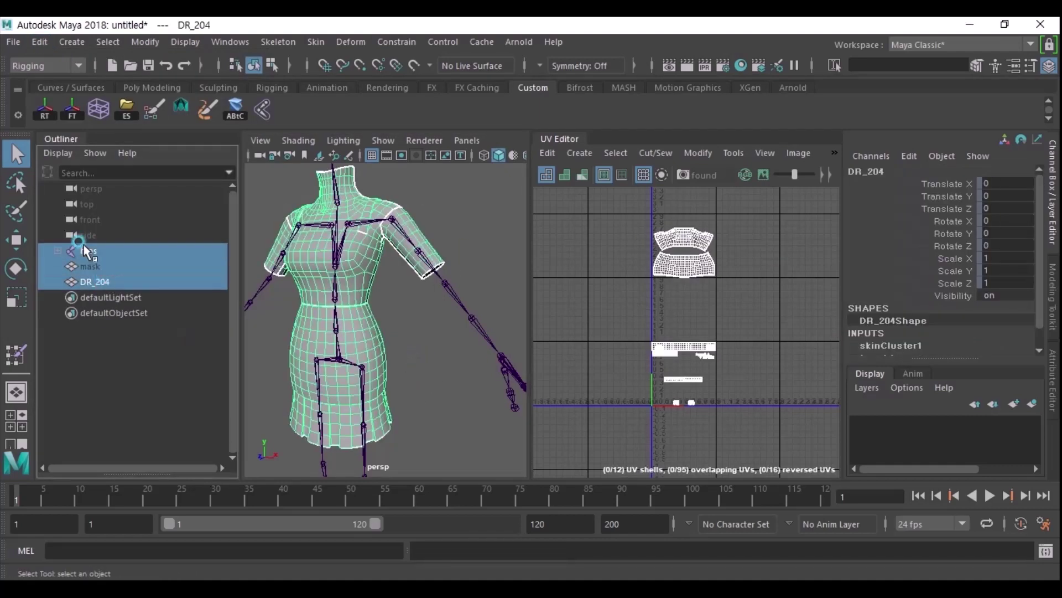
pyautogui.click(83, 270)
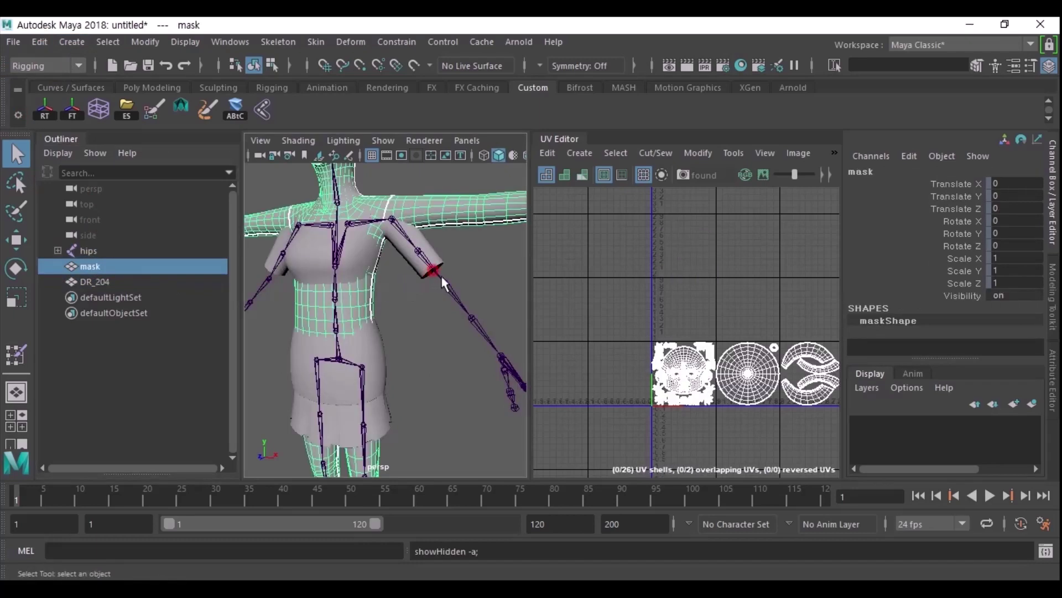
pyautogui.click(92, 282)
pyautogui.keyDown('shift'); pyautogui.click(86, 251); pyautogui.keyUp('shift')
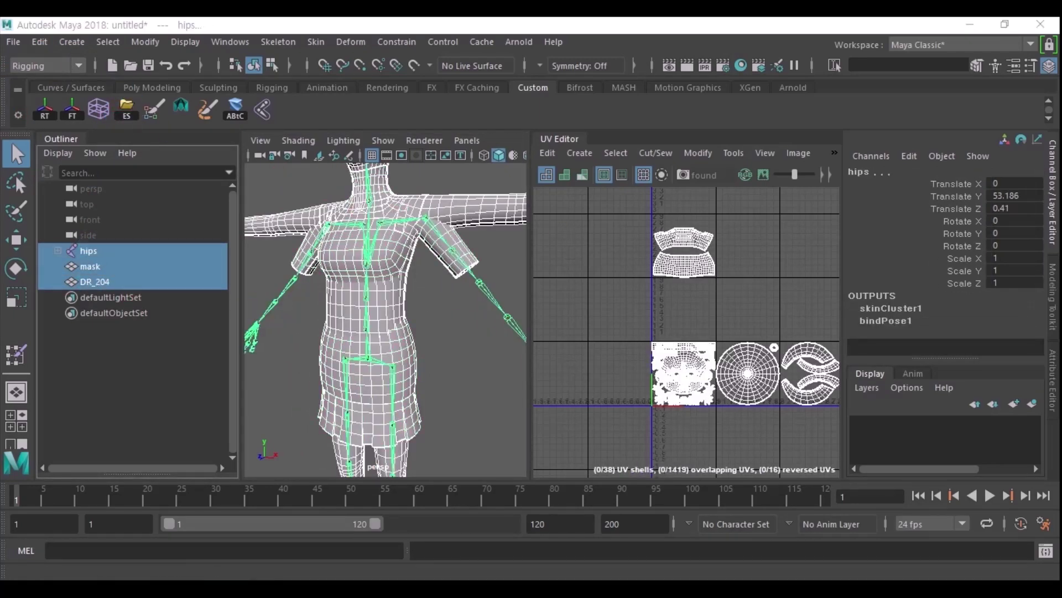
# Export the selection as DR_204.fbx into the sample/DR_204 folder, replacing the existing file.
pyautogui.click(127, 109)
pyautogui.doubleClick(290, 135)
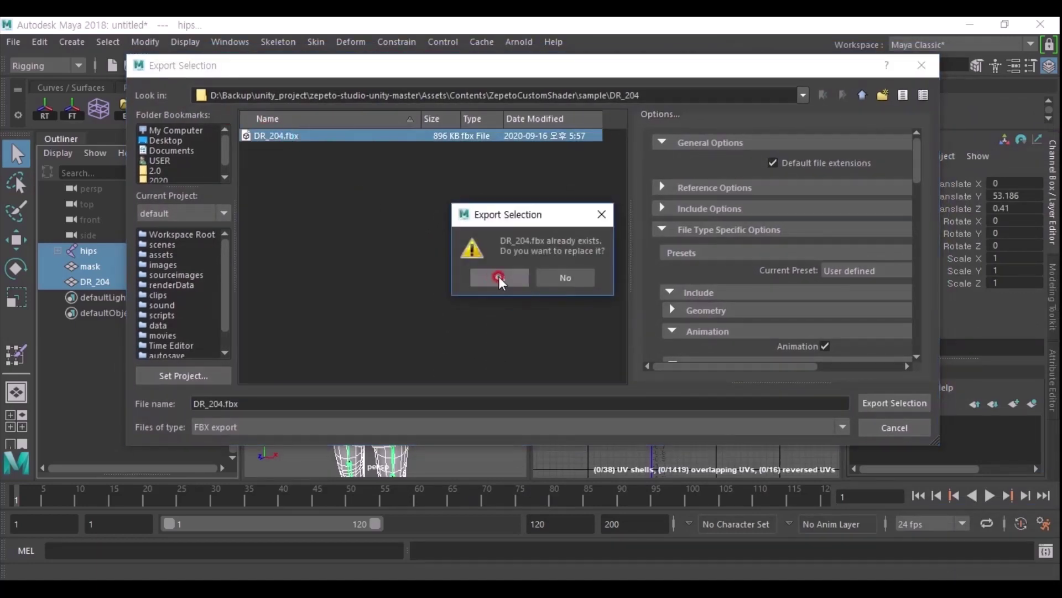
pyautogui.click(499, 277)
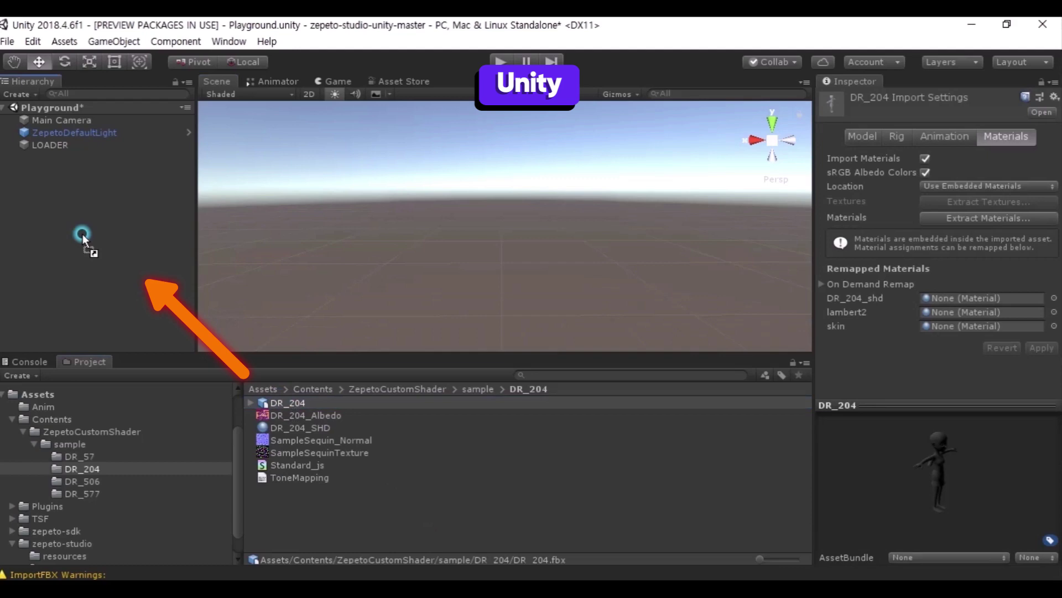
# Switch to Unity, add the DR_204 model to the Playground scene and deactivate its mask object.
pyautogui.moveTo(81, 234); pyautogui.dragTo(85, 233)
pyautogui.moveTo(625, 138); pyautogui.dragTo(633, 247, button='middle')
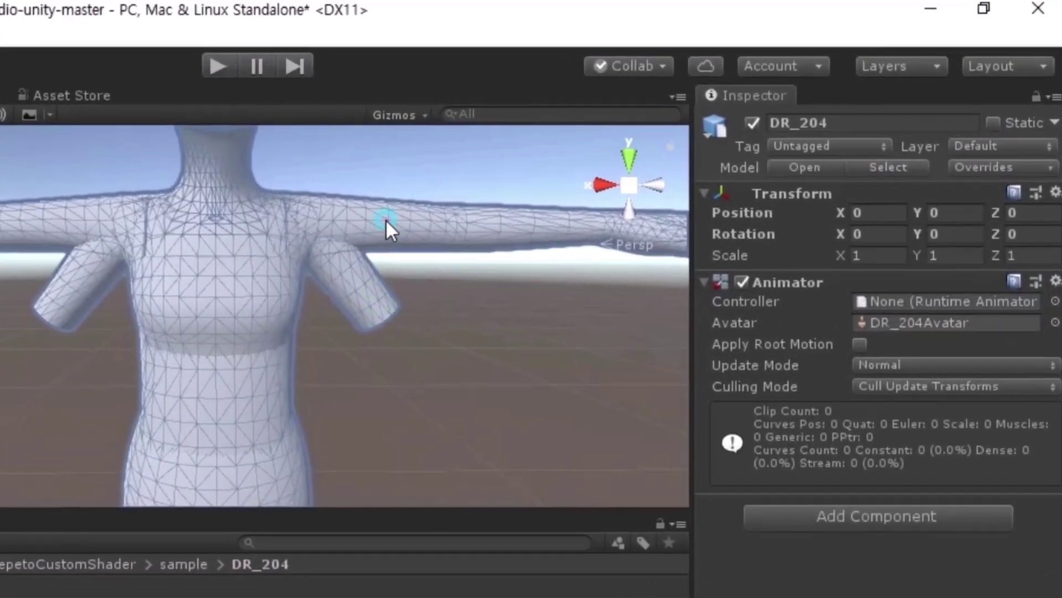
pyautogui.click(523, 184)
pyautogui.click(748, 122)
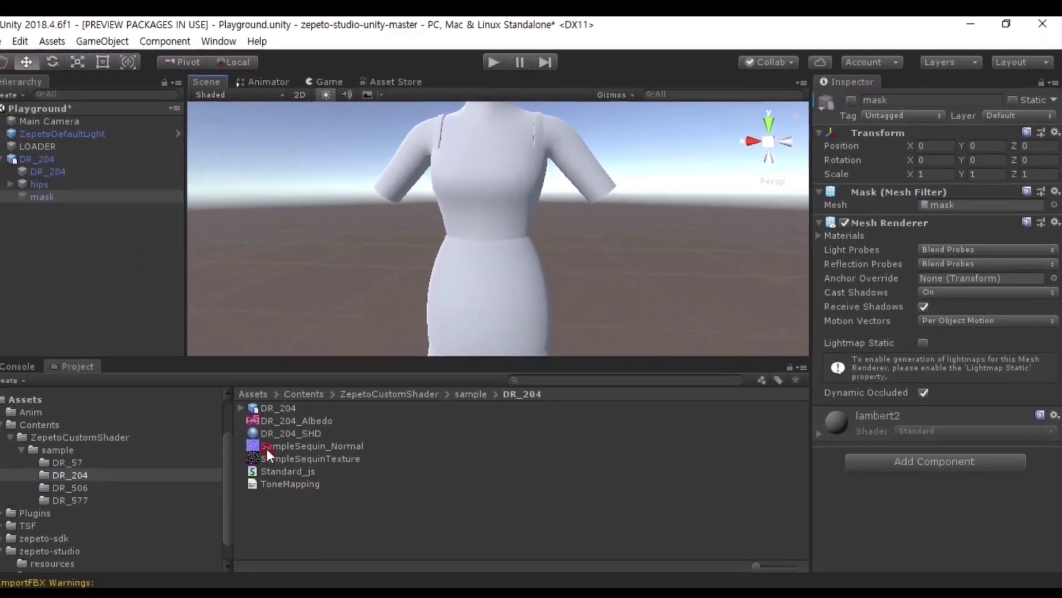
# Apply the Standard_js shader to the DR_204_SHD material and look through its shader settings.
pyautogui.click(0, 597)
pyautogui.moveTo(291, 467); pyautogui.dragTo(322, 422)
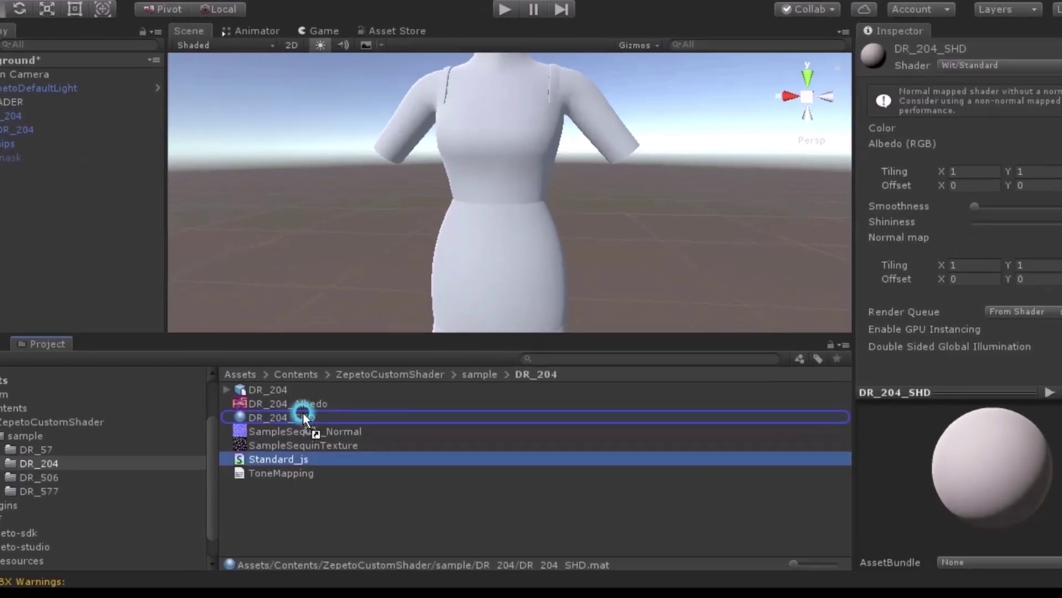
pyautogui.click(254, 381)
pyautogui.scroll(-9, 1051, 236)
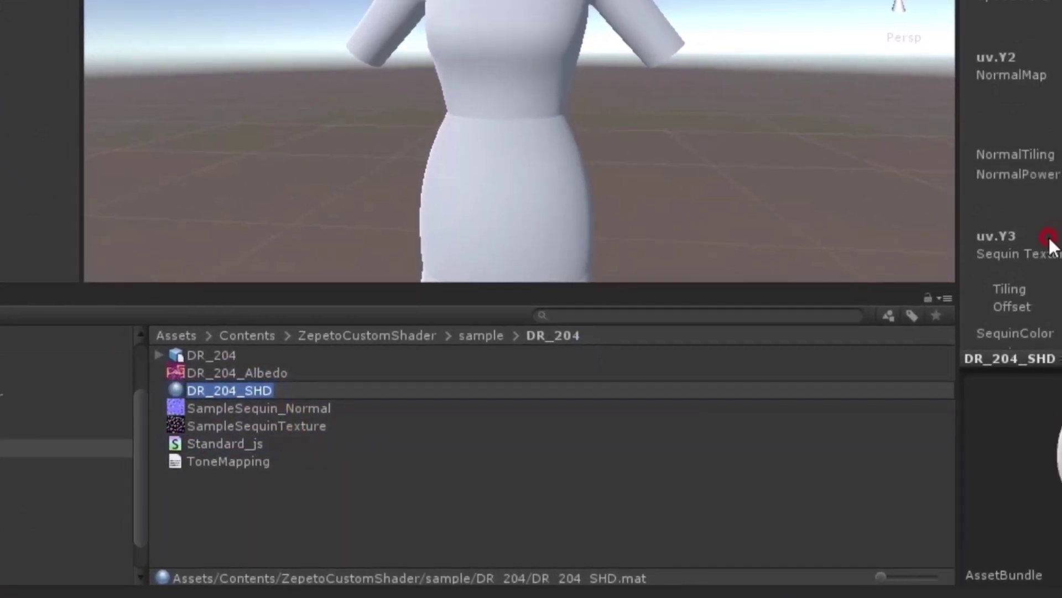
pyautogui.scroll(6, 1058, 233)
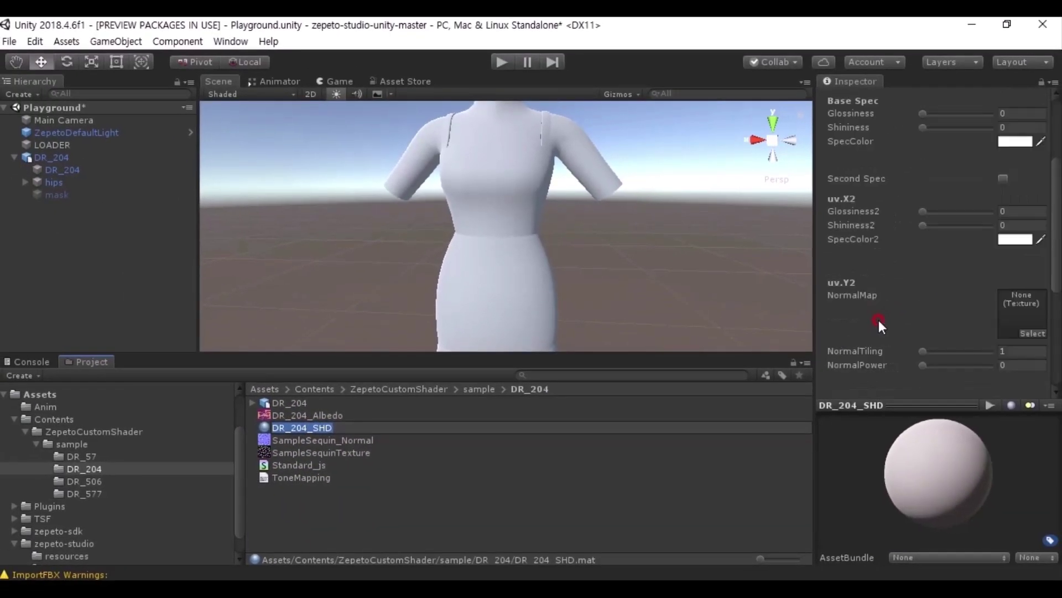
# Assign the DR_204_Albedo texture to DR_204_SHD's Albedo and apply the material to the dress in the scene.
pyautogui.scroll(5, 879, 319)
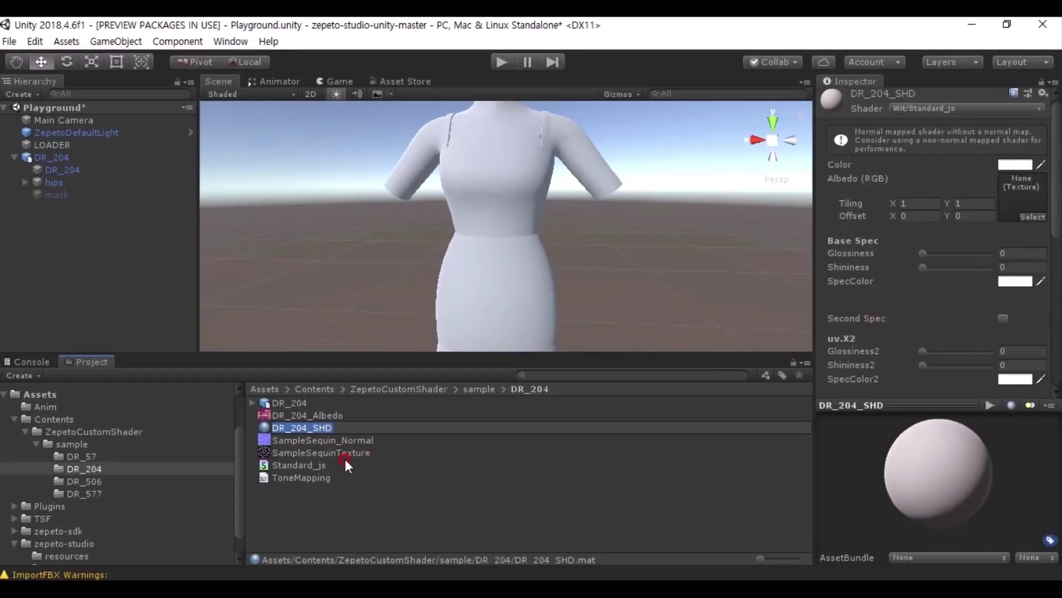
pyautogui.click(952, 241)
pyautogui.moveTo(1026, 200); pyautogui.dragTo(1025, 202)
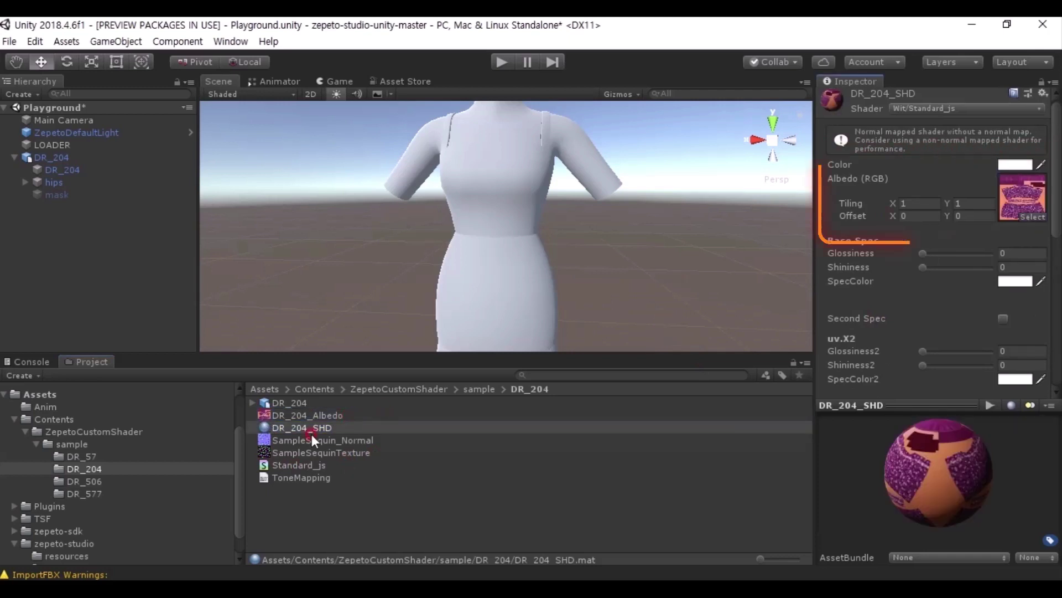
pyautogui.moveTo(298, 424); pyautogui.dragTo(540, 260)
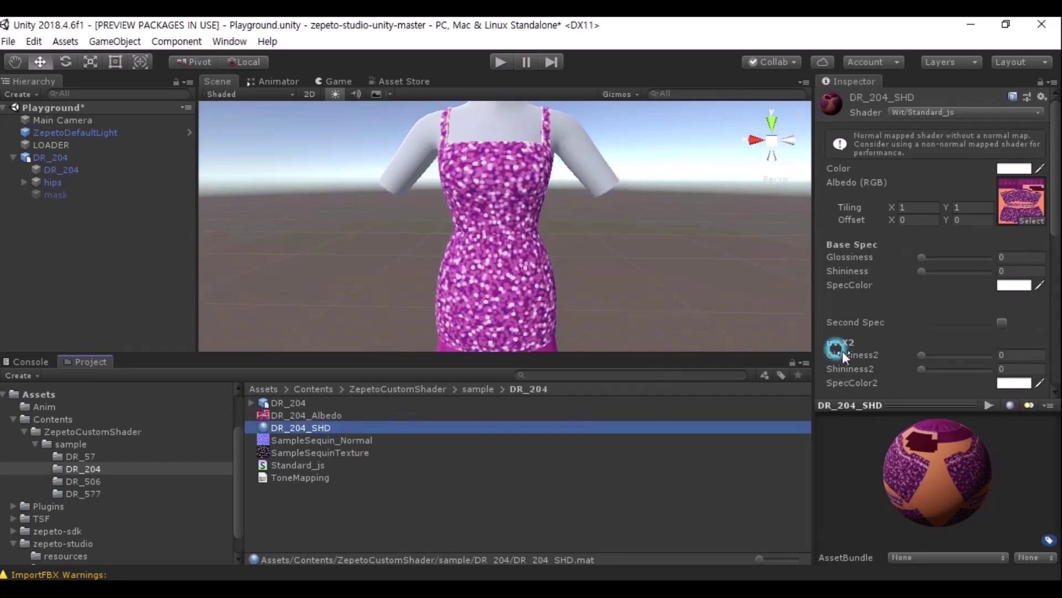
# Assign SampleSequinTexture as the Sequin Texture of DR_204_SHD and set SequinColor to white.
pyautogui.scroll(-5, 887, 333)
pyautogui.scroll(-5, 888, 334)
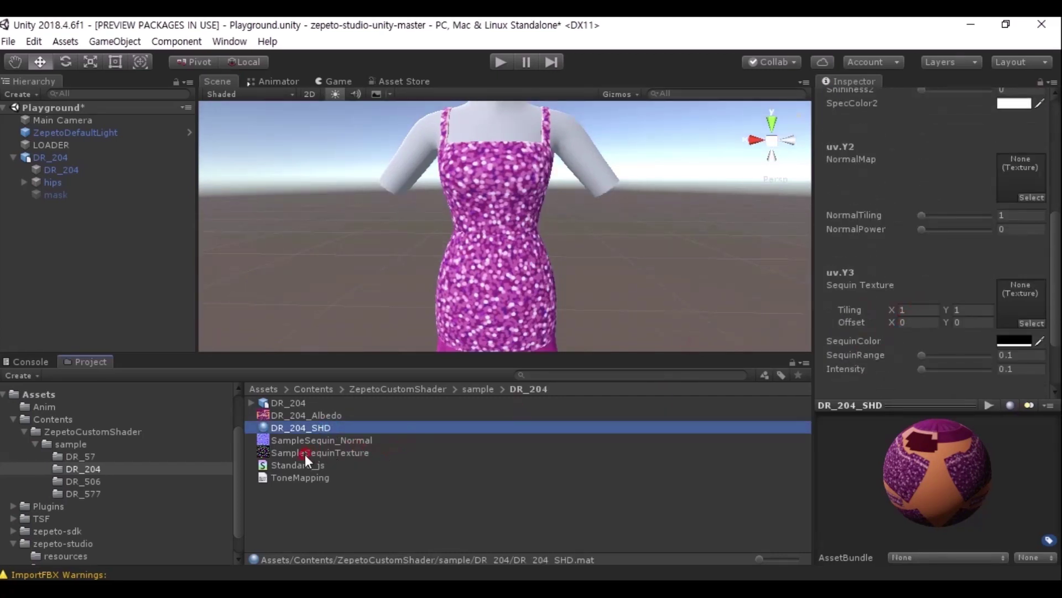
pyautogui.moveTo(305, 455); pyautogui.dragTo(1035, 305)
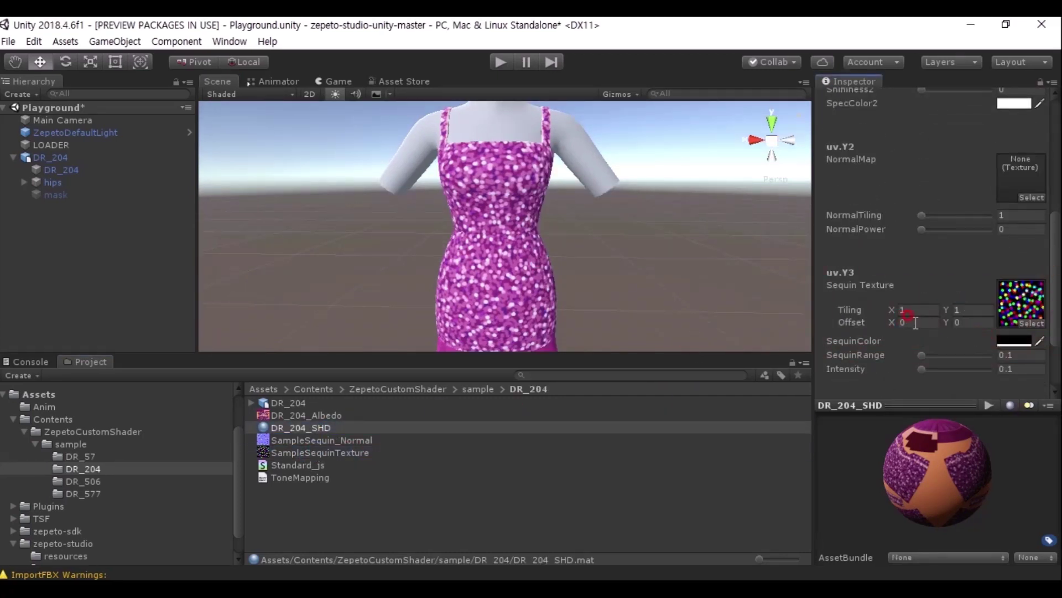
pyautogui.click(1011, 340)
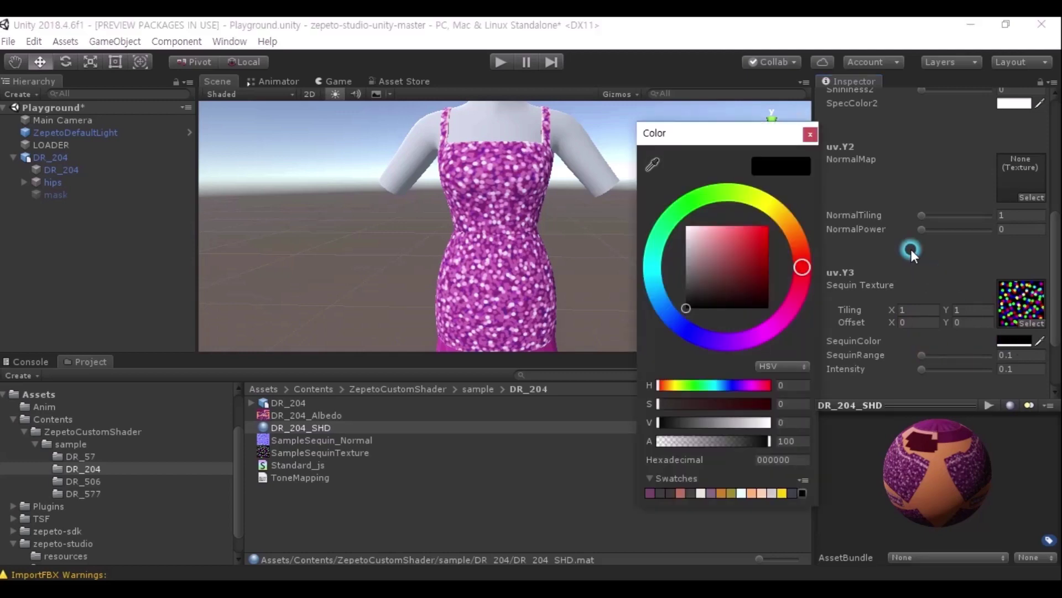
pyautogui.moveTo(722, 252); pyautogui.dragTo(642, 207)
pyautogui.keyDown('alt'); pyautogui.moveTo(569, 197); pyautogui.dragTo(810, 285); pyautogui.keyUp('alt')
pyautogui.moveTo(579, 266); pyautogui.dragTo(562, 265, button='middle')
pyautogui.moveTo(575, 277)
pyautogui.keyDown('alt'); pyautogui.mouseDown()
pyautogui.moveTo(531, 280)
pyautogui.moveTo(583, 282)
pyautogui.mouseUp(); pyautogui.keyUp('alt')
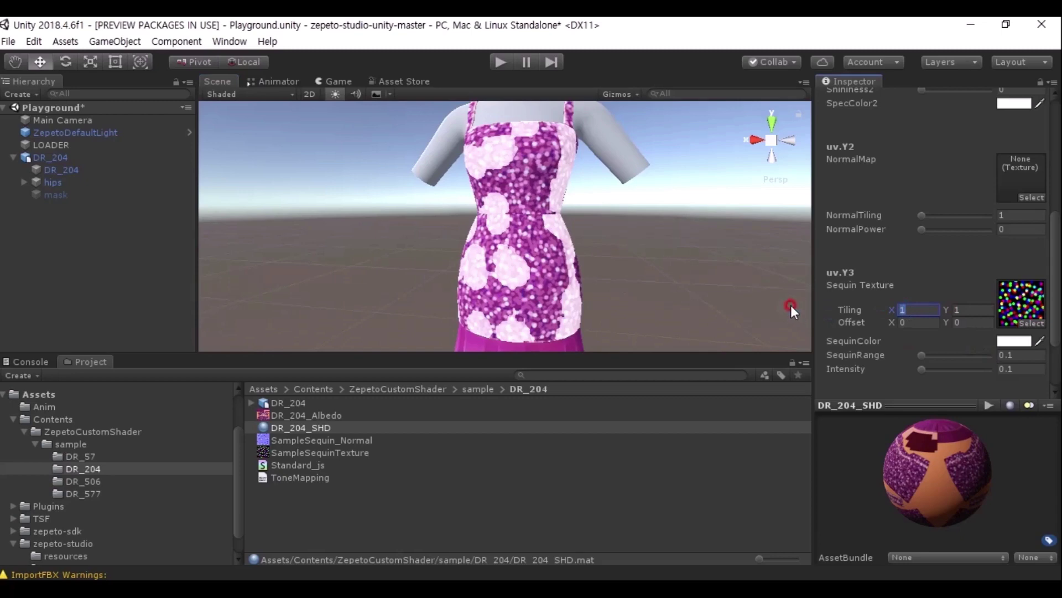
# Set the Sequin Texture tiling to 7 in both X and Y.
pyautogui.write('7')
pyautogui.press('Tab')
pyautogui.write('7')
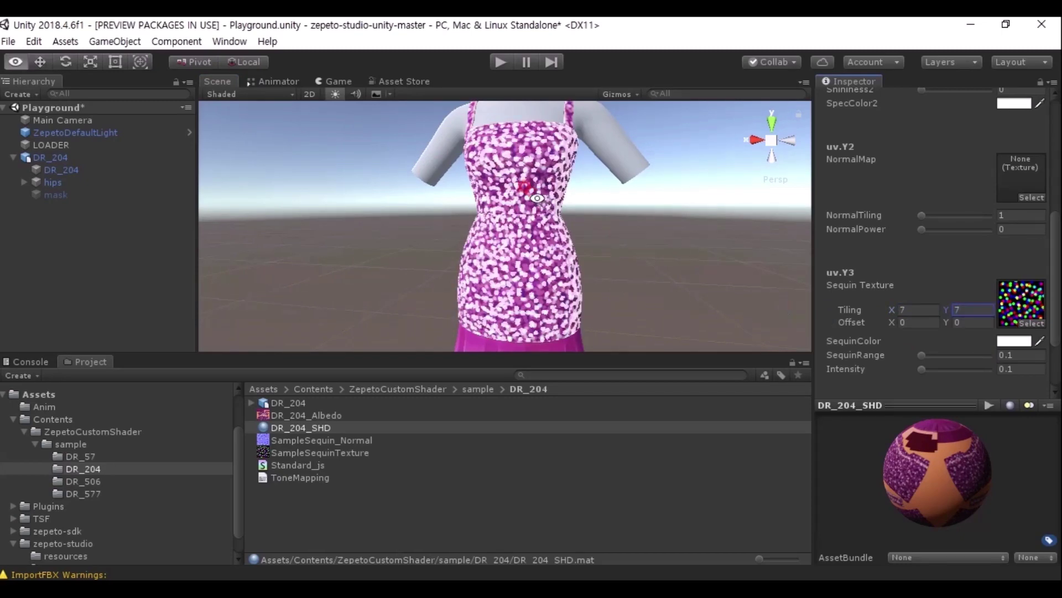
pyautogui.keyDown('alt'); pyautogui.moveTo(537, 198); pyautogui.dragTo(446, 223); pyautogui.keyUp('alt')
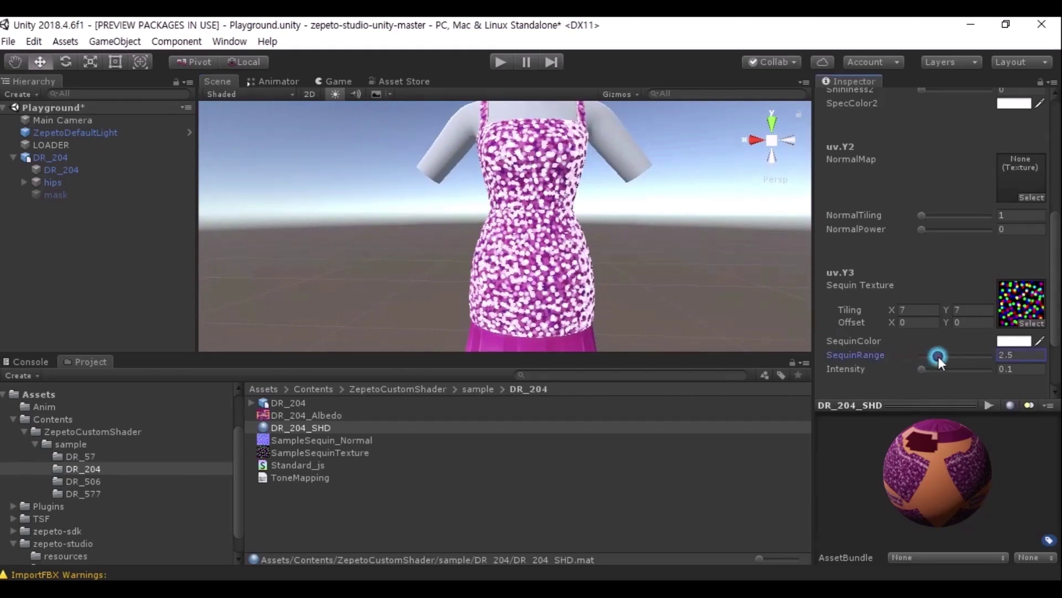
# Try a SequinRange of 2.8 with an Intensity of 1.1 and inspect the glitter around the dress.
pyautogui.moveTo(939, 356)
pyautogui.mouseDown()
pyautogui.moveTo(978, 354)
pyautogui.moveTo(883, 356)
pyautogui.moveTo(959, 354)
pyautogui.moveTo(919, 352)
pyautogui.moveTo(950, 354)
pyautogui.moveTo(934, 363)
pyautogui.mouseUp()
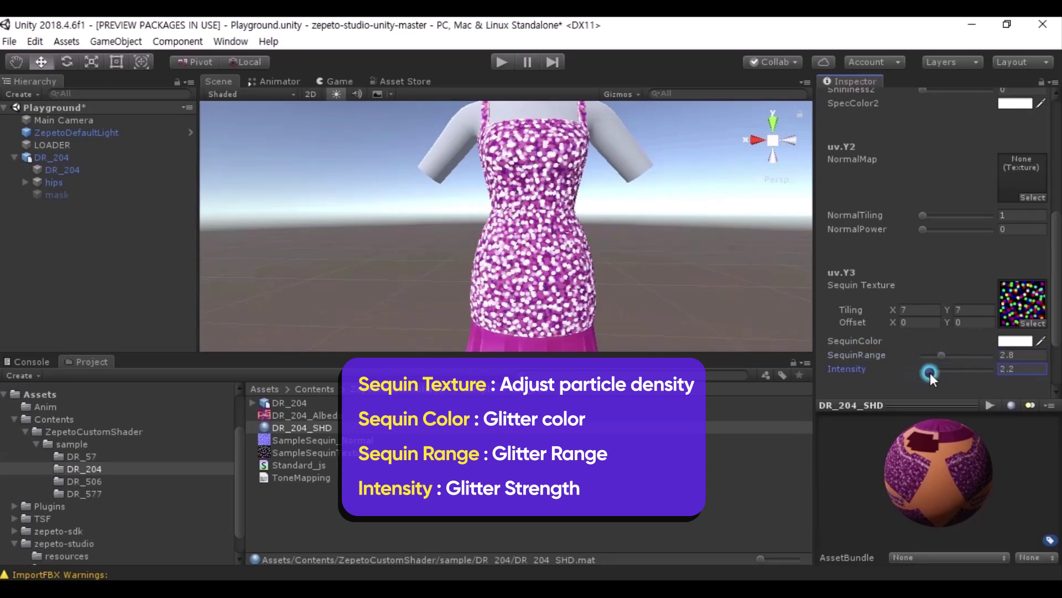
pyautogui.keyDown('alt'); pyautogui.moveTo(664, 232); pyautogui.dragTo(976, 238); pyautogui.keyUp('alt')
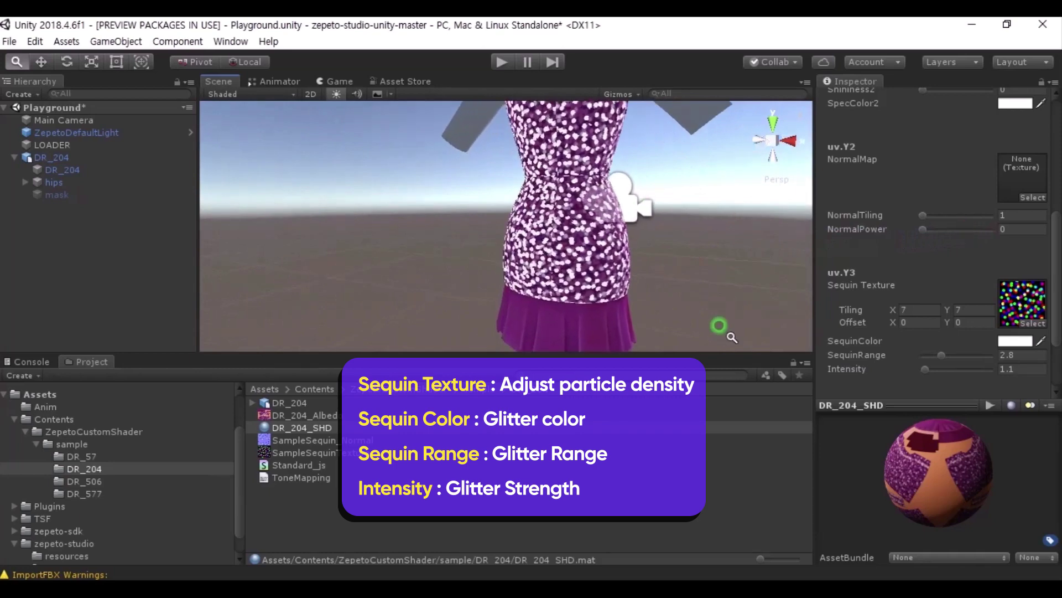
pyautogui.keyDown('alt'); pyautogui.moveTo(457, 238); pyautogui.dragTo(740, 200); pyautogui.keyUp('alt')
pyautogui.keyDown('alt'); pyautogui.moveTo(553, 235); pyautogui.dragTo(553, 157, button='middle'); pyautogui.keyUp('alt')
pyautogui.keyDown('alt'); pyautogui.moveTo(552, 156); pyautogui.dragTo(666, 216, button='right'); pyautogui.keyUp('alt')
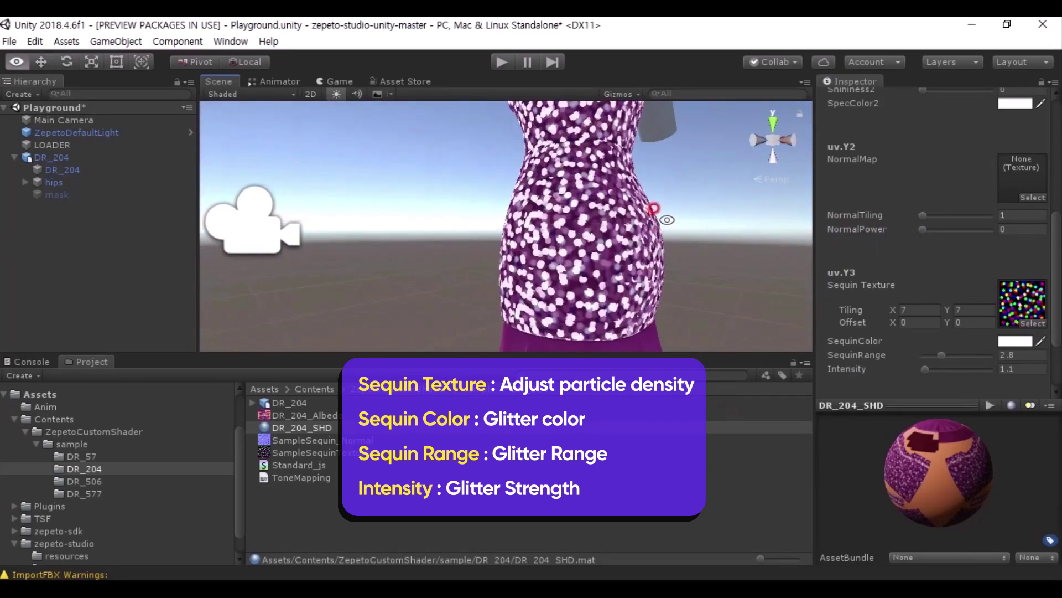
pyautogui.keyDown('alt'); pyautogui.moveTo(666, 215); pyautogui.dragTo(657, 282); pyautogui.keyUp('alt')
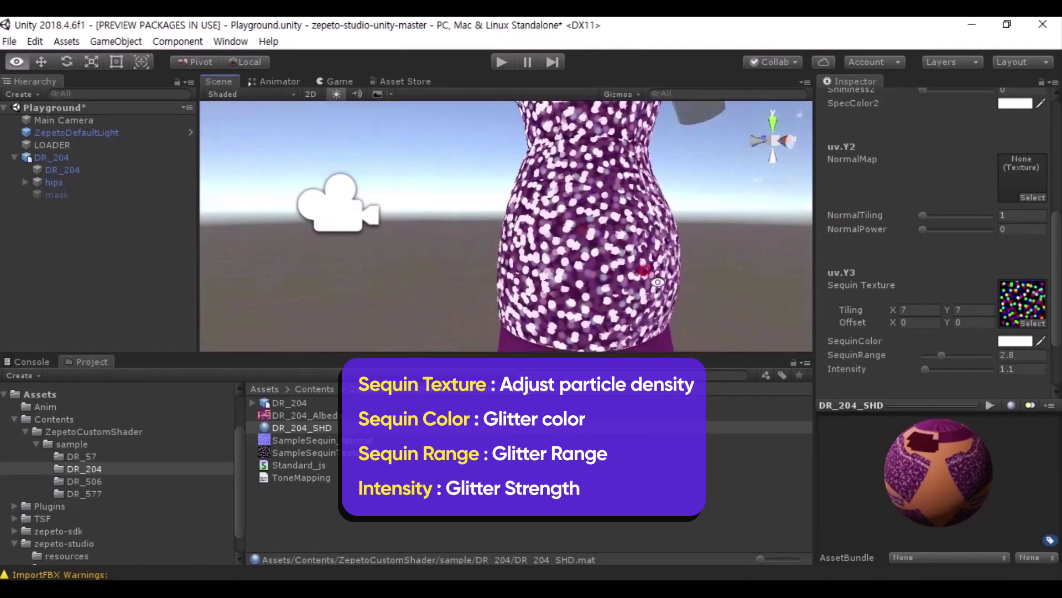
# Refine the glitter with a SequinRange of 1.76, an Intensity of 16.5 and a pink SequinColor.
pyautogui.moveTo(928, 370)
pyautogui.mouseDown()
pyautogui.moveTo(959, 371)
pyautogui.moveTo(930, 352)
pyautogui.mouseUp()
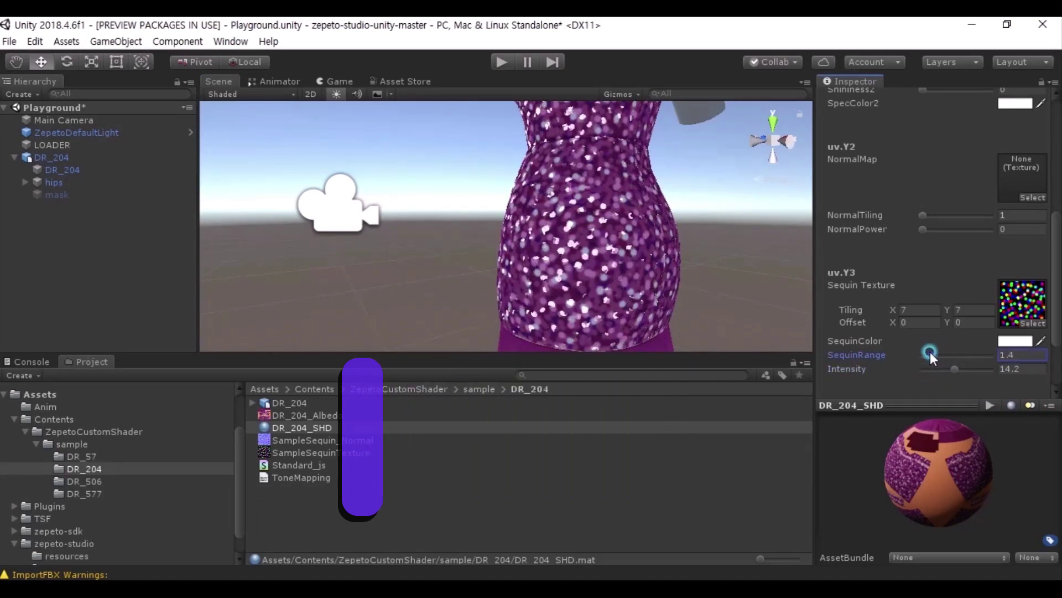
pyautogui.keyDown('alt'); pyautogui.moveTo(681, 255); pyautogui.dragTo(865, 247); pyautogui.keyUp('alt')
pyautogui.keyDown('alt'); pyautogui.moveTo(617, 275); pyautogui.dragTo(637, 253); pyautogui.keyUp('alt')
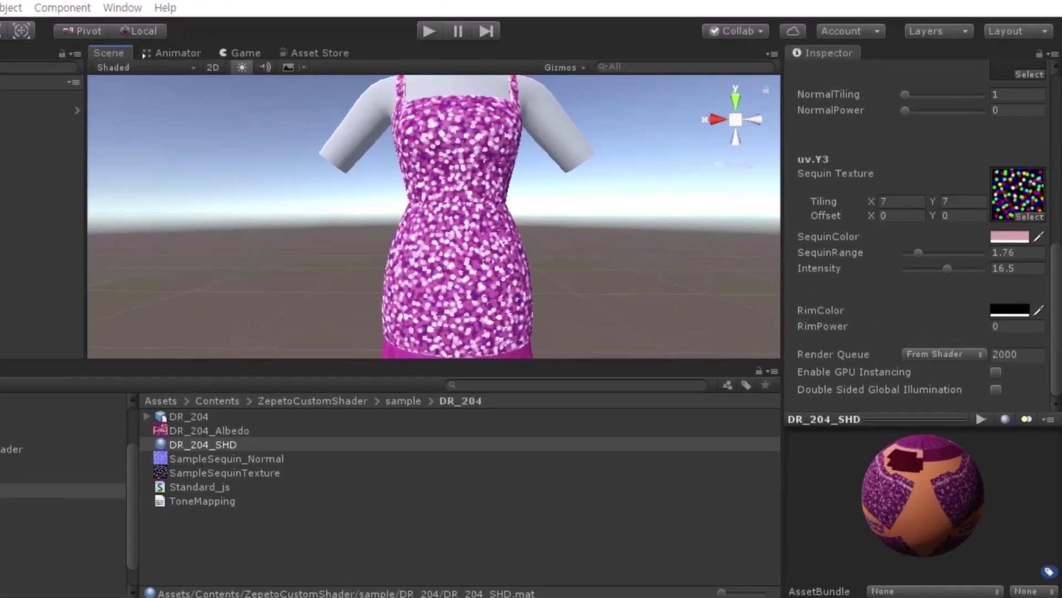
# Set DR_204_SHD's RimColor to blue 1499D9 and its RimPower to 1.
pyautogui.scroll(2, 463, 271)
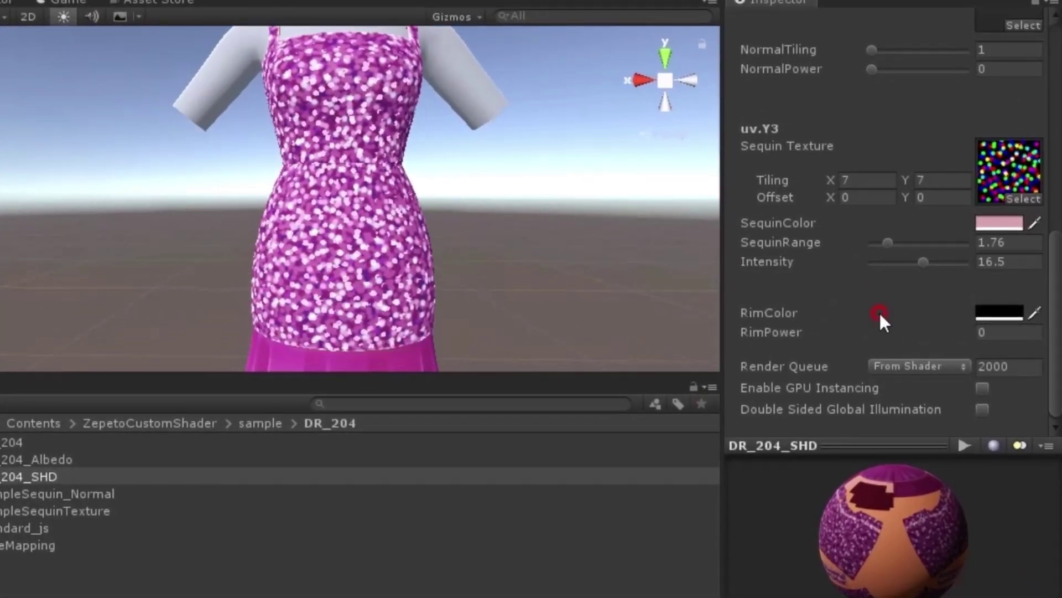
pyautogui.click(1021, 307)
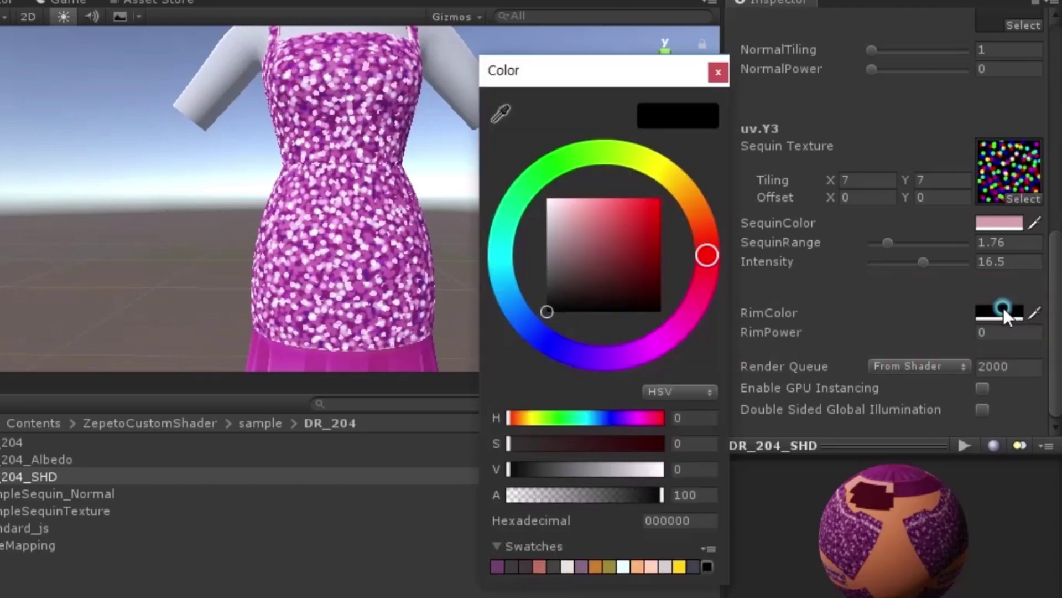
pyautogui.click(507, 290)
pyautogui.moveTo(581, 271)
pyautogui.mouseDown()
pyautogui.moveTo(615, 253)
pyautogui.moveTo(624, 282)
pyautogui.mouseUp()
pyautogui.click(920, 330)
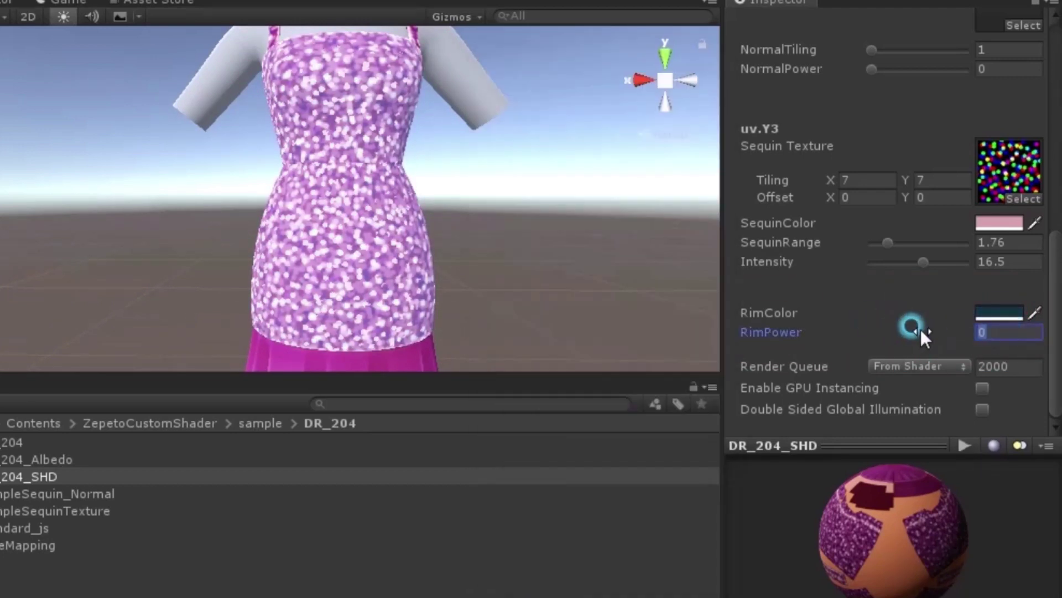
pyautogui.write('1')
pyautogui.click(1005, 319)
pyautogui.click(655, 217)
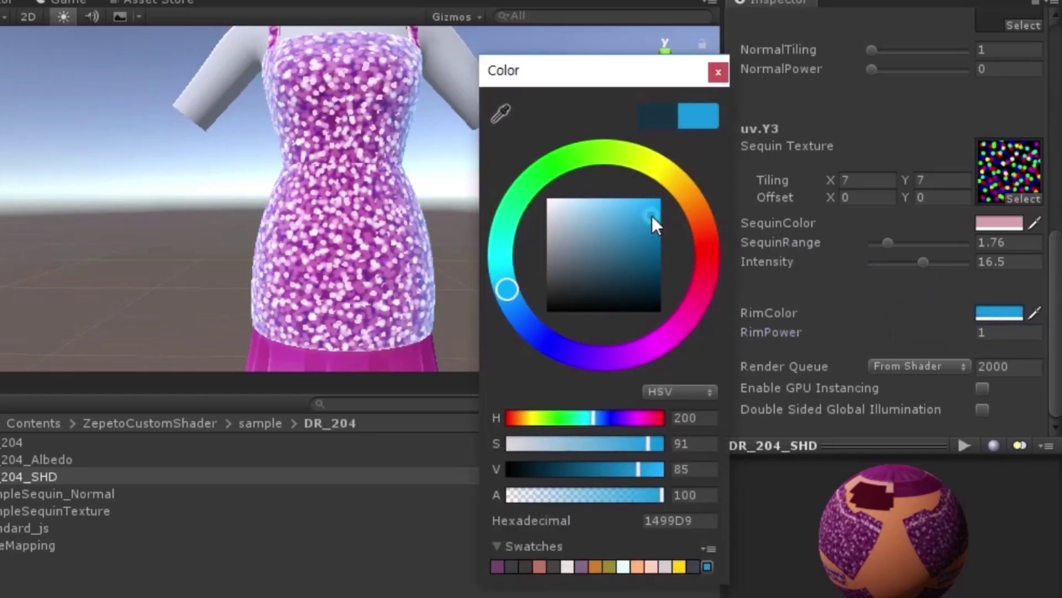
pyautogui.click(809, 394)
# Raise the RimPower to 3.18 and check the rim light around the dress.
pyautogui.click(871, 366)
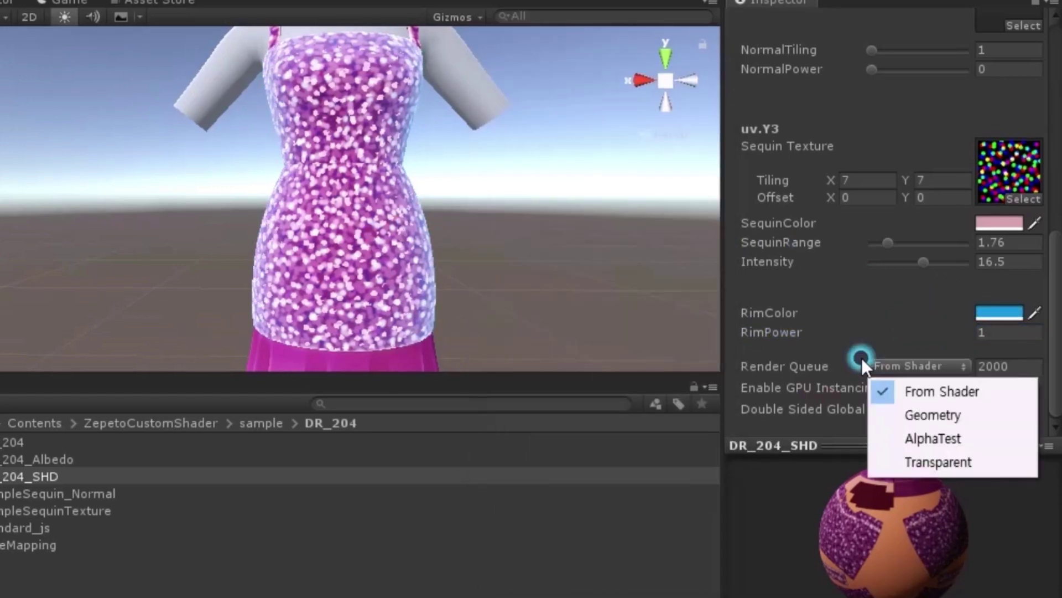
pyautogui.click(761, 331)
pyautogui.moveTo(761, 330); pyautogui.dragTo(783, 334)
pyautogui.moveTo(856, 325); pyautogui.dragTo(895, 327)
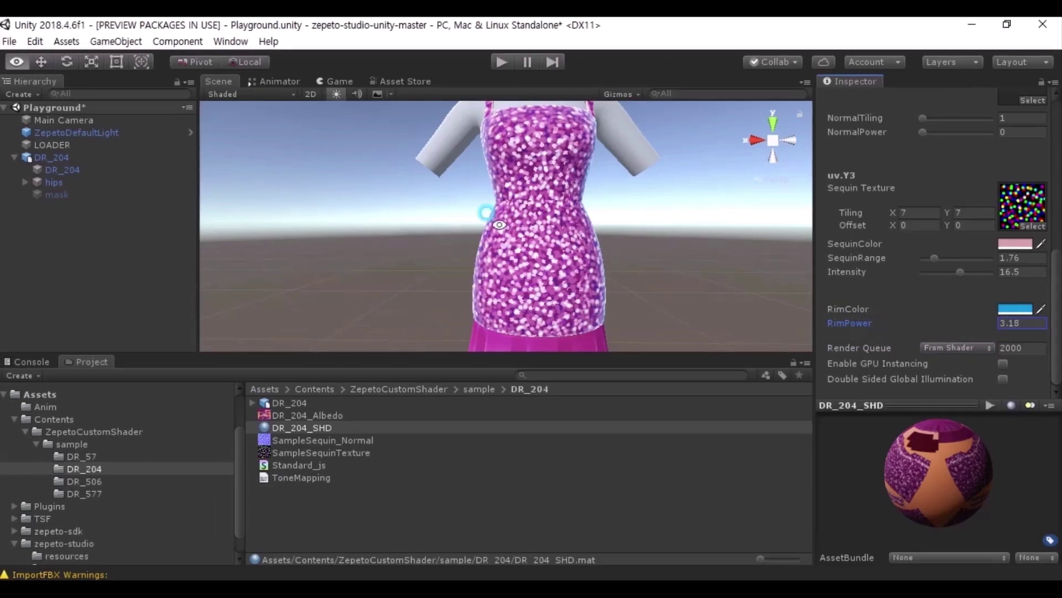
pyautogui.keyDown('alt'); pyautogui.moveTo(494, 221); pyautogui.dragTo(474, 301); pyautogui.keyUp('alt')
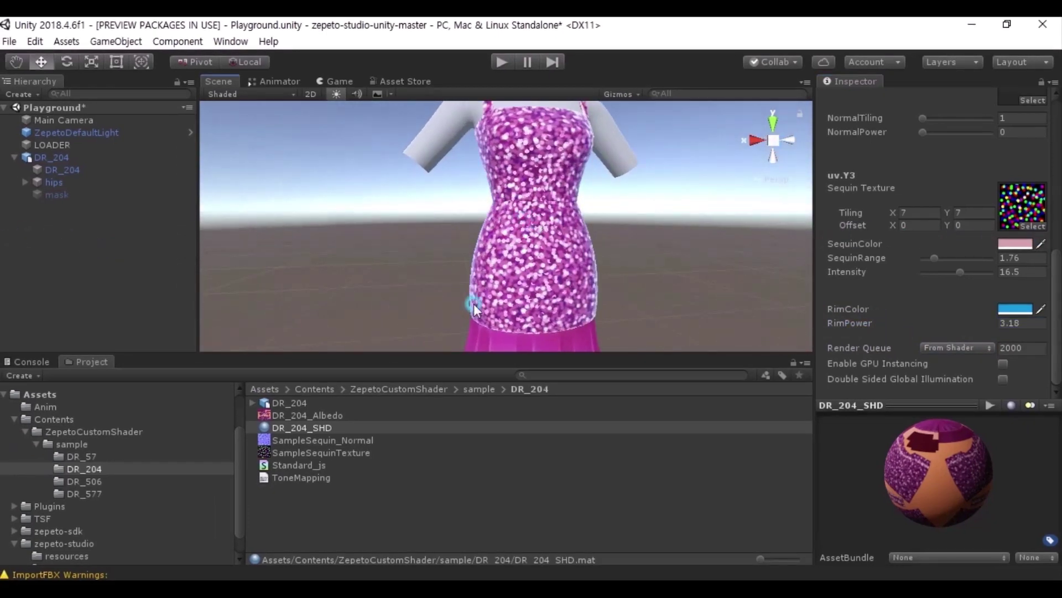
# Assign SampleSequin_Normal as the NormalMap in the material's uv.Y2 section.
pyautogui.scroll(3, 927, 233)
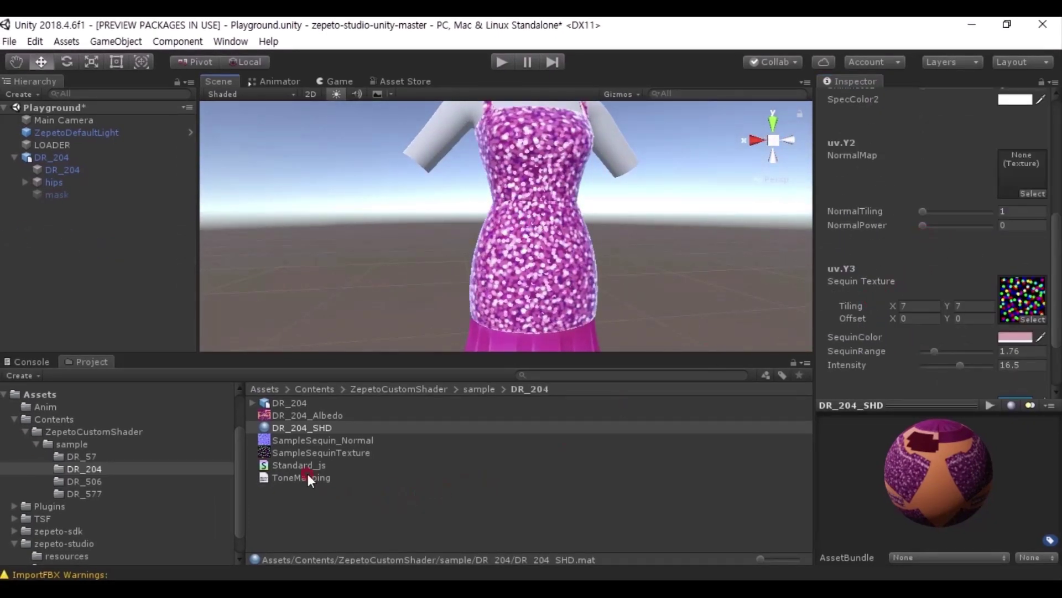
pyautogui.moveTo(281, 439); pyautogui.dragTo(1024, 171)
pyautogui.scroll(-2, 1028, 164)
pyautogui.keyDown('alt'); pyautogui.moveTo(545, 257); pyautogui.dragTo(626, 262); pyautogui.keyUp('alt')
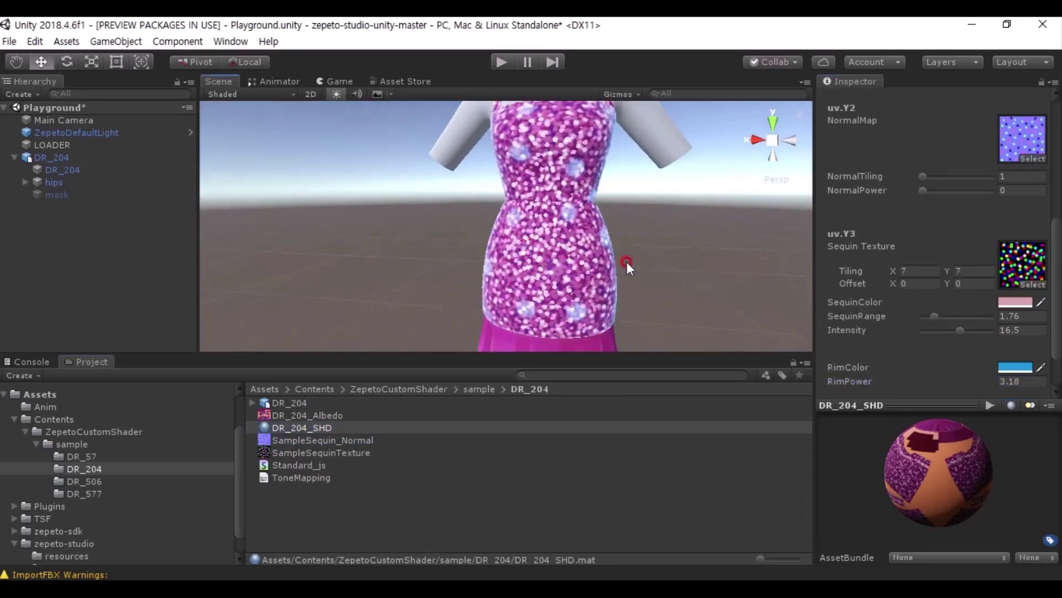
# Set NormalPower to 1 and NormalTiling to 2.7 for the sequin normal map.
pyautogui.moveTo(934, 190); pyautogui.dragTo(945, 190)
pyautogui.moveTo(681, 218)
pyautogui.keyDown('alt'); pyautogui.mouseDown()
pyautogui.moveTo(1048, 218)
pyautogui.moveTo(334, 218)
pyautogui.moveTo(691, 230)
pyautogui.mouseUp(); pyautogui.keyUp('alt')
pyautogui.moveTo(928, 175); pyautogui.dragTo(926, 175)
pyautogui.moveTo(925, 175); pyautogui.dragTo(926, 175)
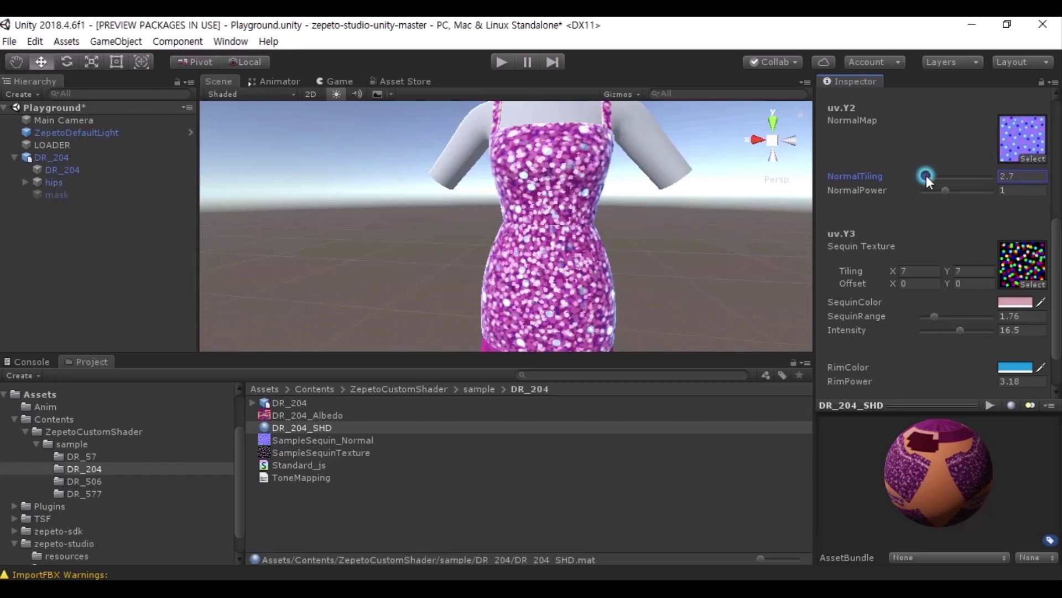
# Try a NormalTiling of 5 for the sequin normal map, settle on 4, and check the dress.
pyautogui.click(1007, 172)
pyautogui.write('5')
pyautogui.moveTo(623, 290); pyautogui.dragTo(615, 244, button='middle')
pyautogui.keyDown('alt'); pyautogui.moveTo(608, 245); pyautogui.dragTo(568, 247); pyautogui.keyUp('alt')
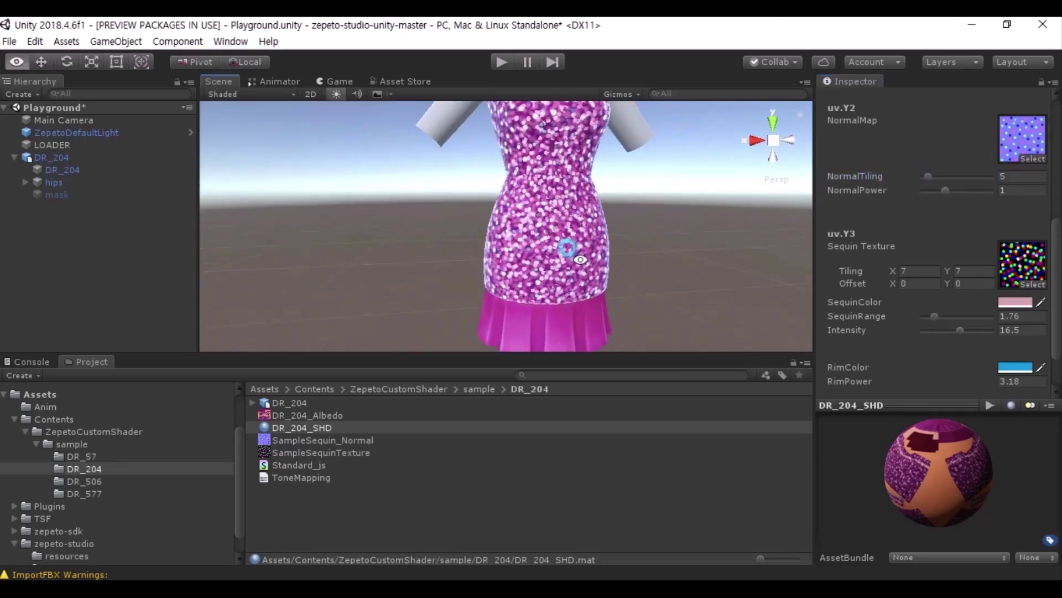
pyautogui.click(1026, 173)
pyautogui.write('4')
pyautogui.keyDown('alt'); pyautogui.moveTo(680, 224); pyautogui.dragTo(496, 227); pyautogui.keyUp('alt')
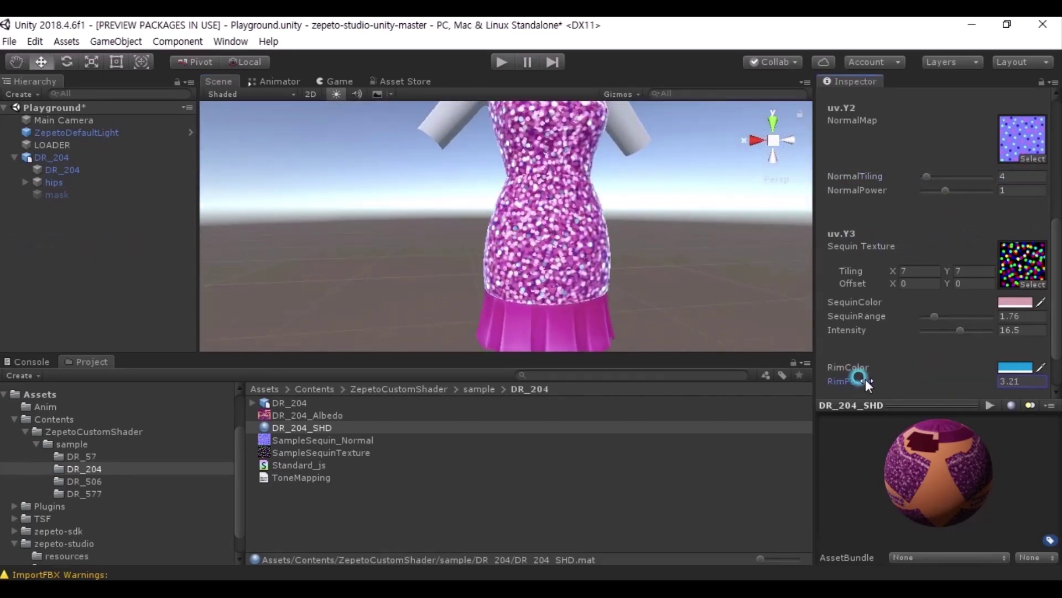
# Increase the RimPower of DR_204_SHD further and inspect the dress's rim light from another angle.
pyautogui.moveTo(866, 380)
pyautogui.mouseDown()
pyautogui.moveTo(940, 376)
pyautogui.moveTo(31, 385)
pyautogui.moveTo(914, 373)
pyautogui.moveTo(885, 370)
pyautogui.mouseUp()
pyautogui.keyDown('alt'); pyautogui.moveTo(545, 188); pyautogui.dragTo(539, 234, button='middle'); pyautogui.keyUp('alt')
pyautogui.keyDown('alt'); pyautogui.moveTo(575, 221); pyautogui.dragTo(546, 233); pyautogui.keyUp('alt')
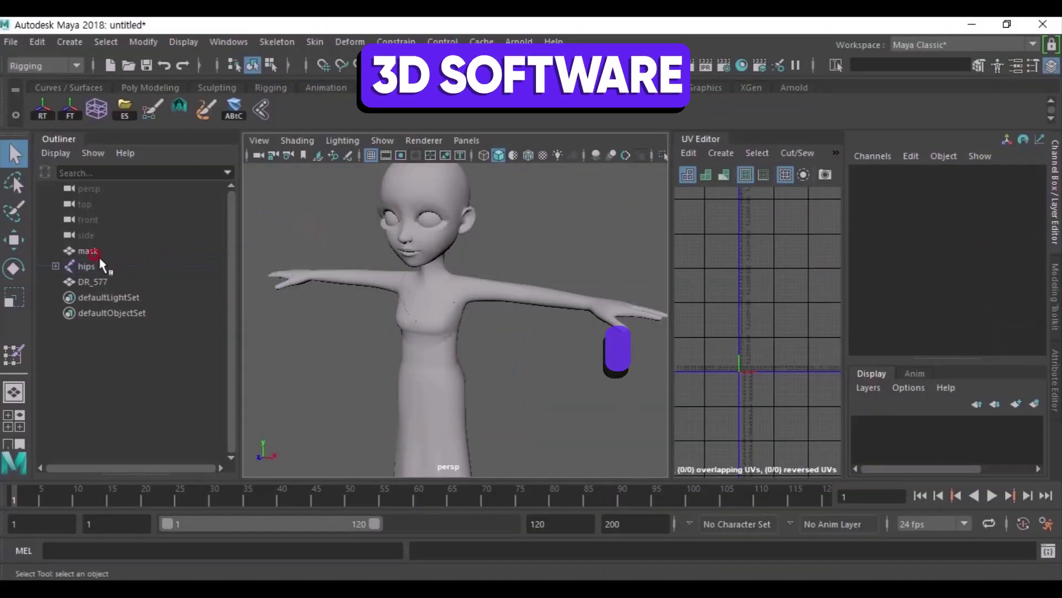
# Switch to Maya and hide the mask mesh so that only the DR_577 outfit and body are shown.
pyautogui.click(98, 252)
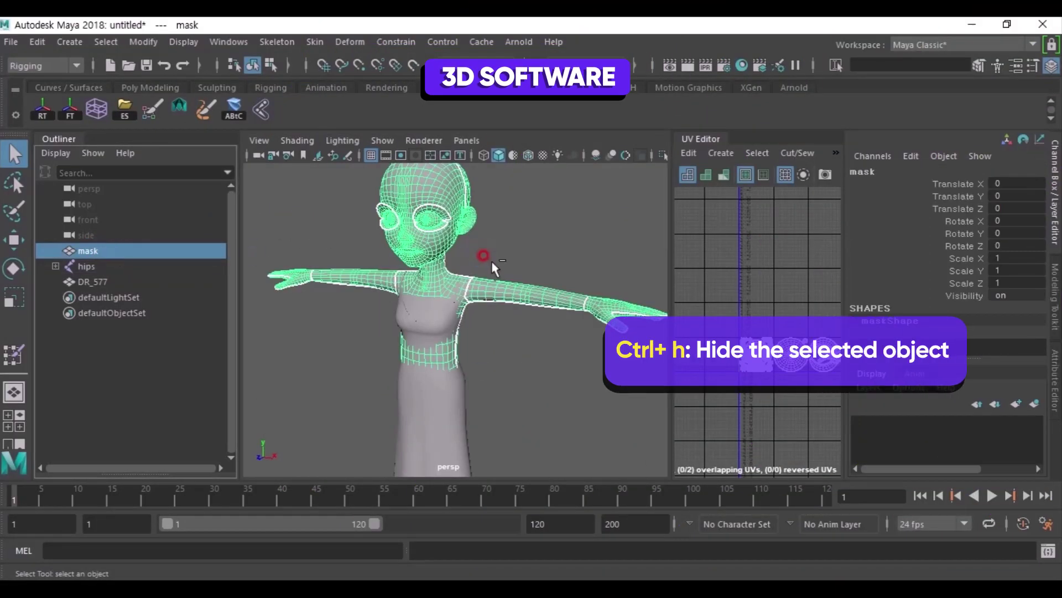
pyautogui.hotkey('ctrl', 'h')
pyautogui.click(425, 311)
pyautogui.click(428, 315)
pyautogui.scroll(8, 457, 339)
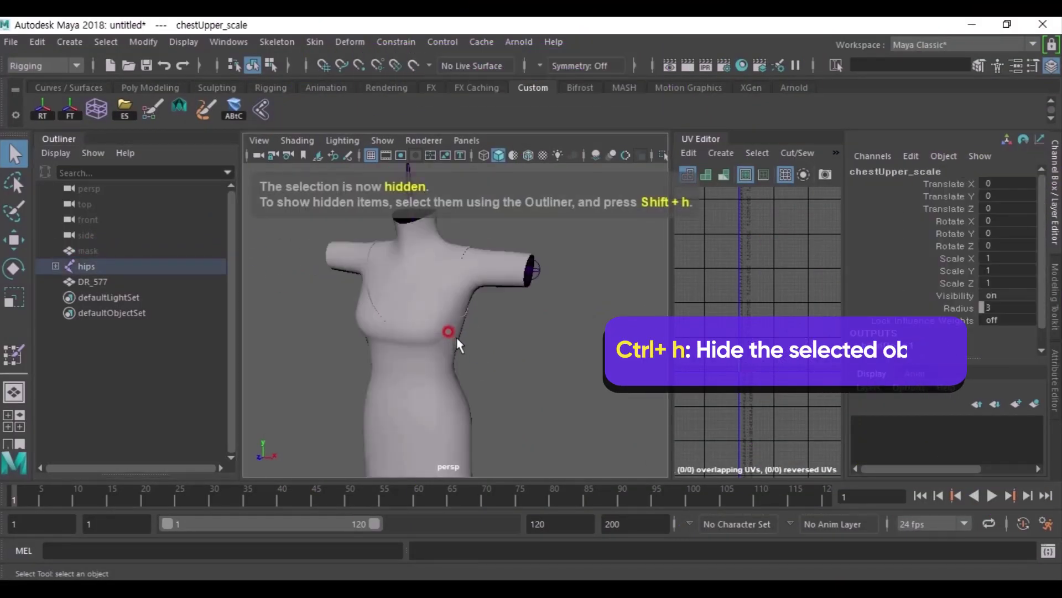
# Select the DR_577 mesh and assign an existing material to all of it.
pyautogui.click(454, 324)
pyautogui.press('w')
pyautogui.keyDown('alt'); pyautogui.moveTo(526, 339); pyautogui.dragTo(559, 181); pyautogui.keyUp('alt')
pyautogui.moveTo(564, 151); pyautogui.dragTo(701, 538, button='right')
pyautogui.press('q')
pyautogui.click(533, 387)
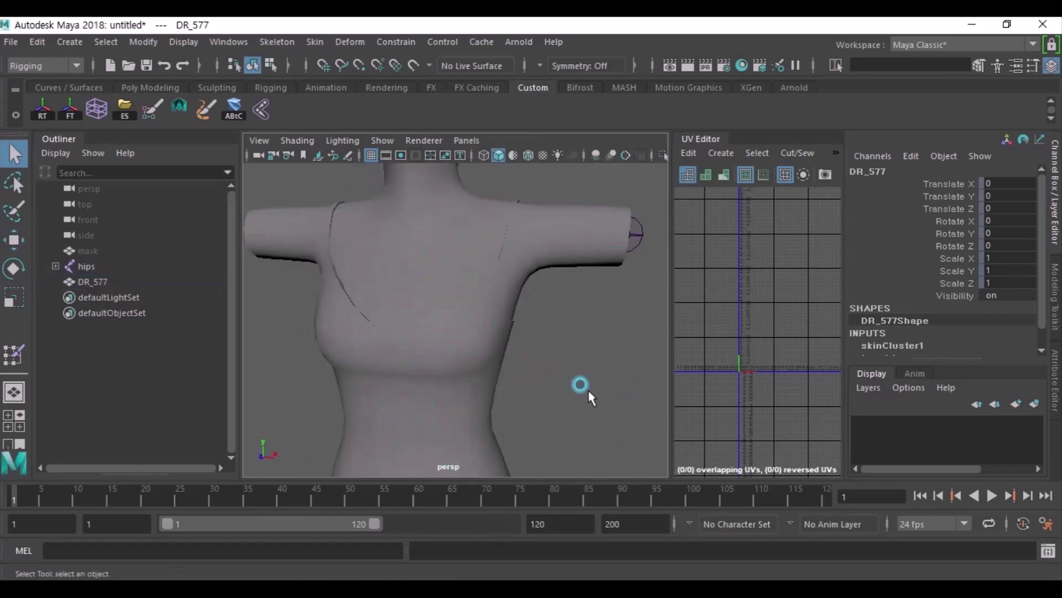
# Select the body faces of DR_577 and assign the existing skin material to them.
pyautogui.click(505, 363)
pyautogui.hotkey('ctrl', 'F11')
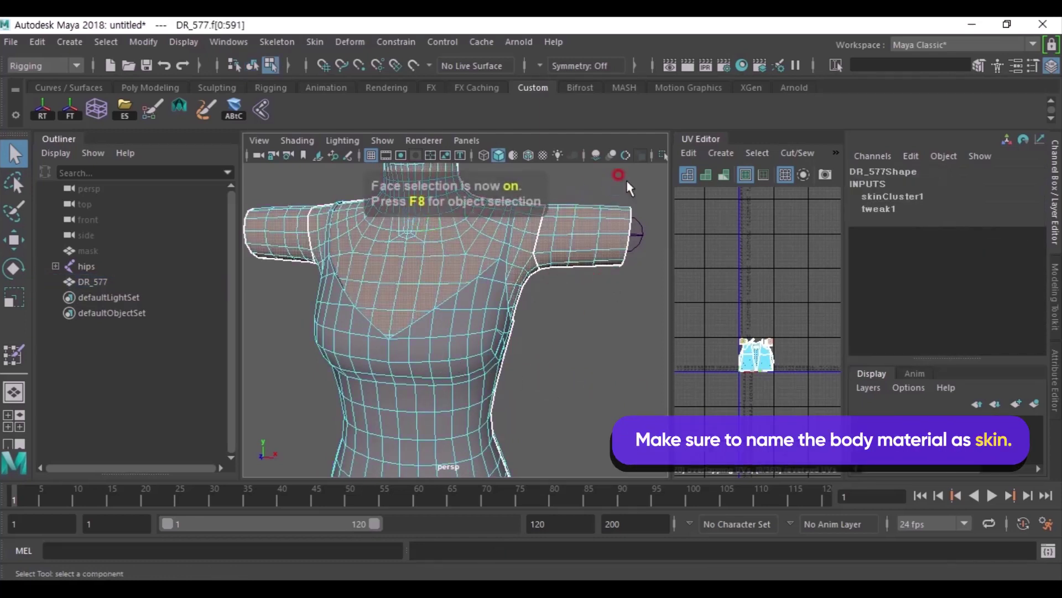
pyautogui.moveTo(621, 151); pyautogui.dragTo(748, 577, button='right')
# Assign the existing DR_577_01_shd material to the dress faces of DR_577 and return to object selection.
pyautogui.doubleClick(421, 349)
pyautogui.moveTo(587, 213); pyautogui.dragTo(651, 578, button='right')
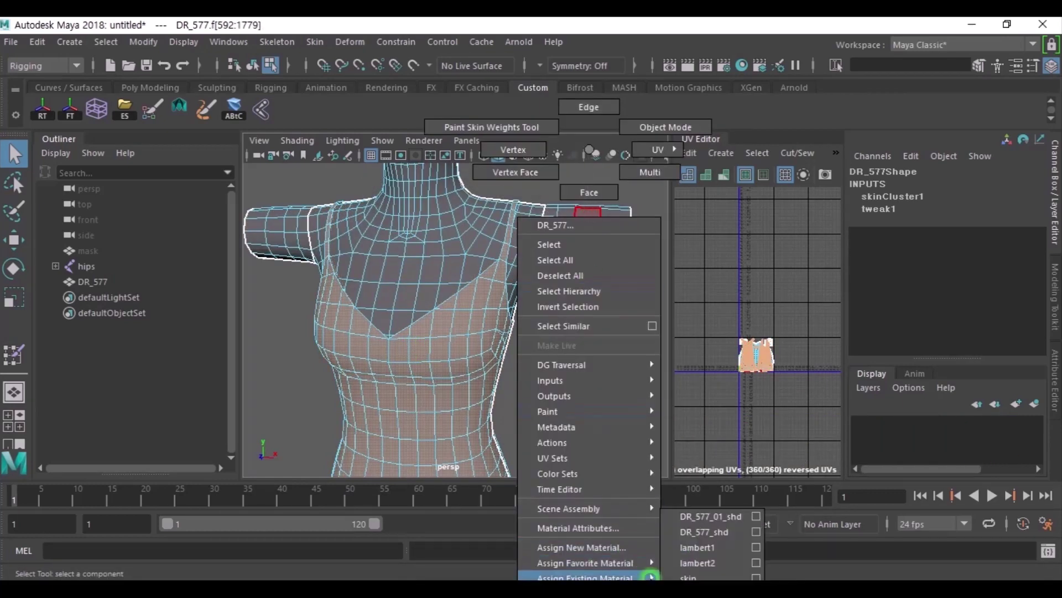
pyautogui.moveTo(718, 544); pyautogui.dragTo(725, 513, button='right')
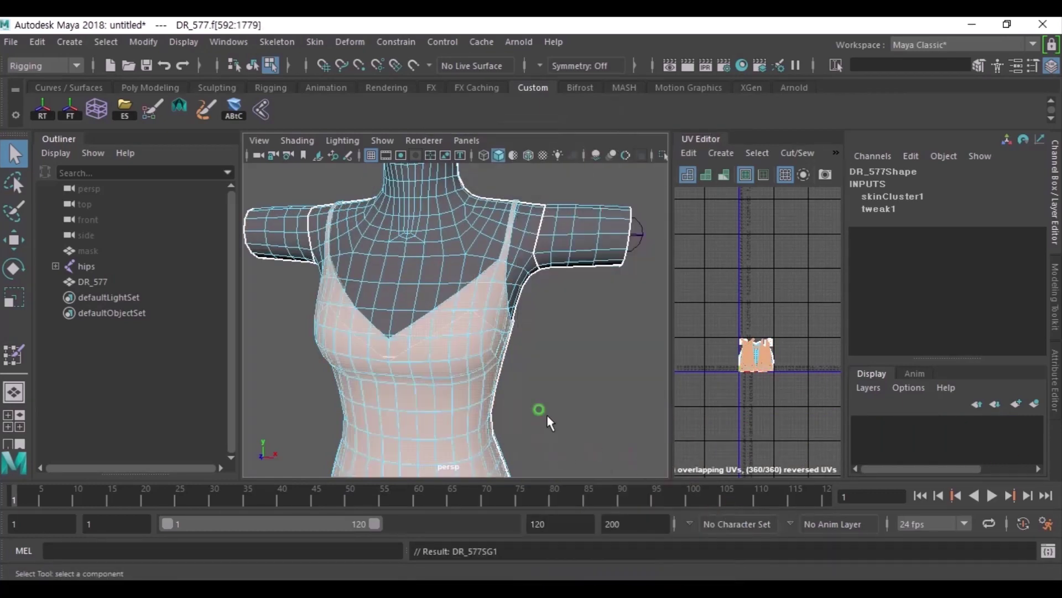
pyautogui.click(609, 330)
pyautogui.scroll(-5, 609, 330)
pyautogui.click(431, 340)
pyautogui.keyDown('alt'); pyautogui.moveTo(483, 380); pyautogui.dragTo(478, 351, button='middle'); pyautogui.keyUp('alt')
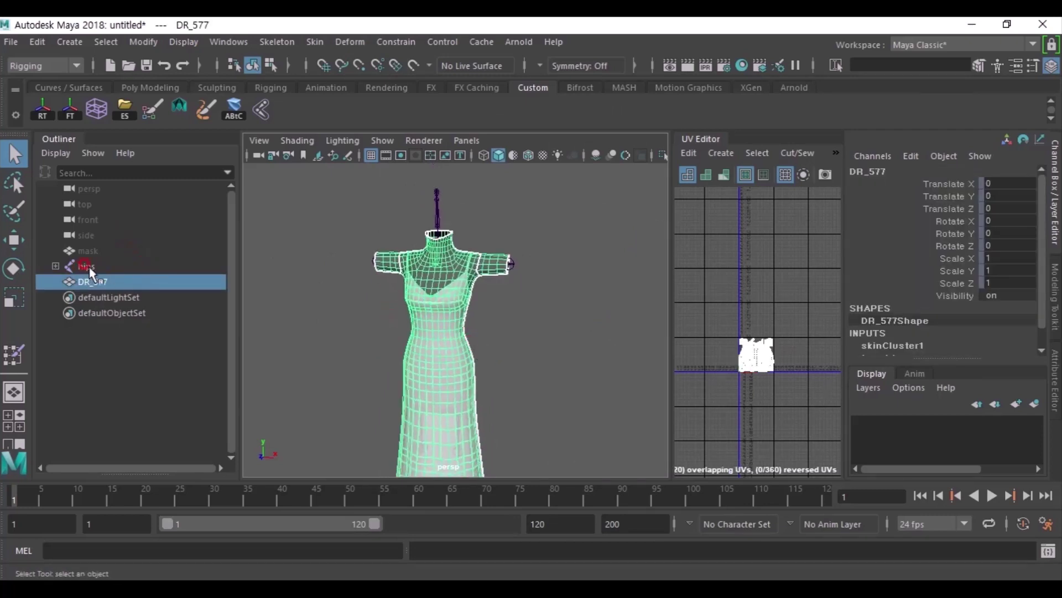
# Unhide the mask and export mask, hips and DR_577 as FBX, replacing DR_577.fbx in the sample DR_577 folder.
pyautogui.click(94, 249)
pyautogui.keyDown('shift'); pyautogui.click(89, 281); pyautogui.keyUp('shift')
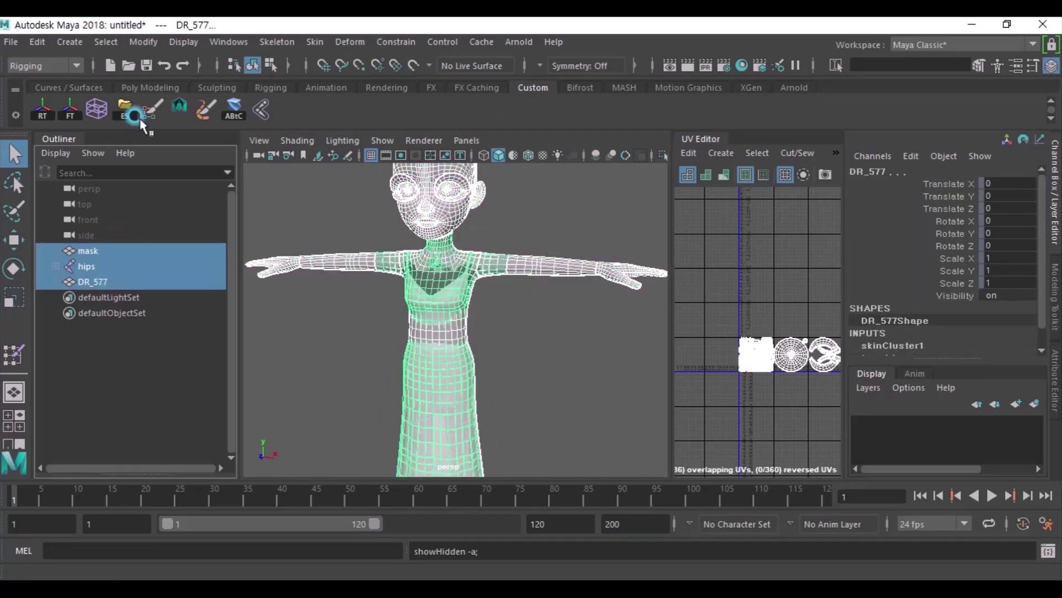
pyautogui.click(125, 109)
pyautogui.doubleClick(417, 174)
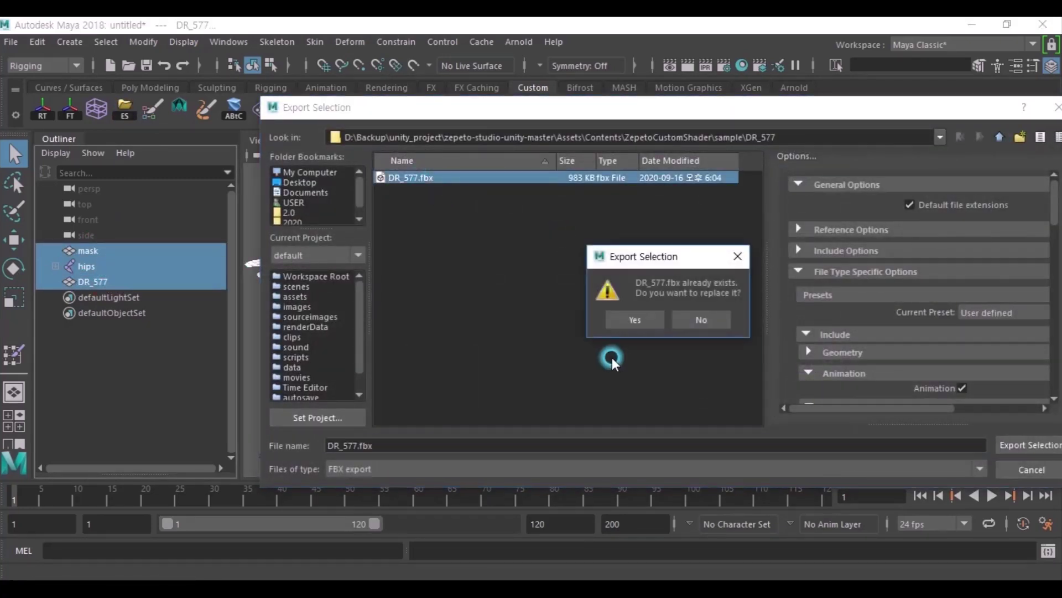
pyautogui.click(664, 324)
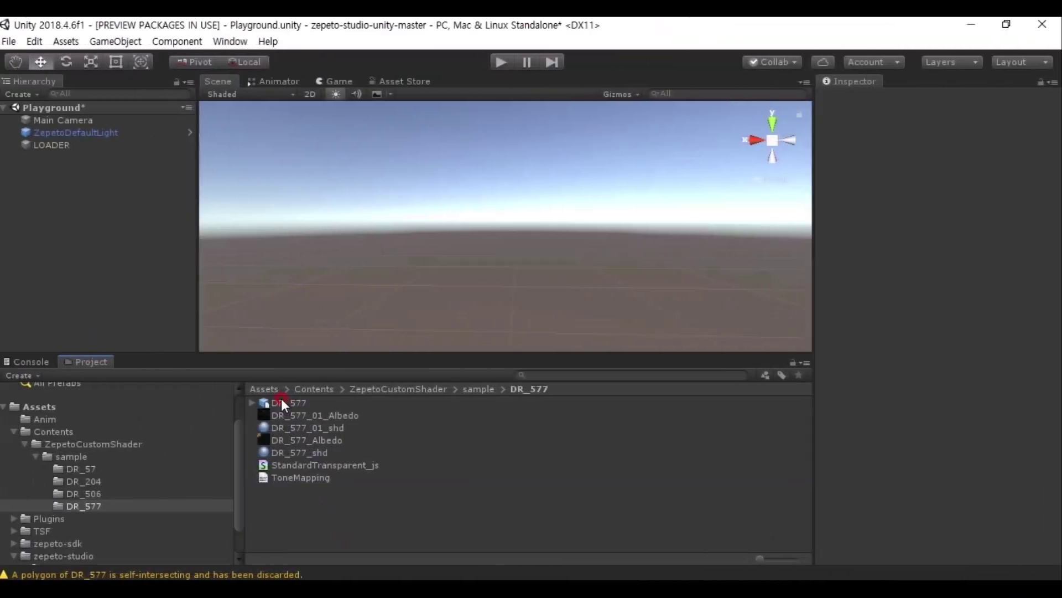
# Switch to Unity, add the DR_577 model to the scene, and deactivate its mask object.
pyautogui.click(281, 402)
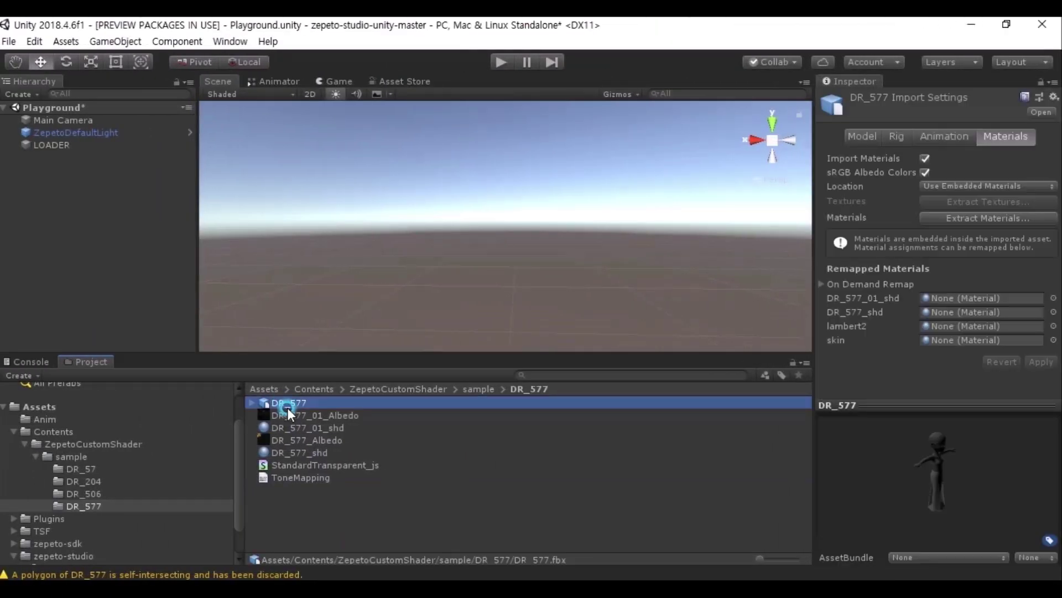
pyautogui.moveTo(294, 407); pyautogui.dragTo(110, 238)
pyautogui.click(622, 179)
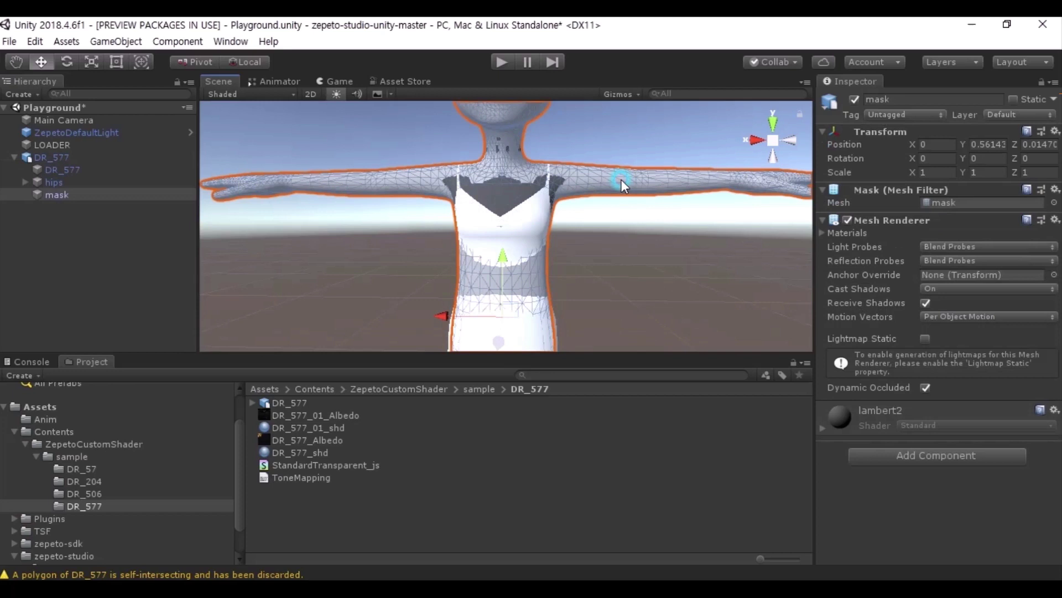
pyautogui.click(855, 100)
pyautogui.moveTo(611, 213)
pyautogui.keyDown('alt'); pyautogui.mouseDown()
pyautogui.moveTo(564, 236)
pyautogui.moveTo(597, 213)
pyautogui.moveTo(609, 227)
pyautogui.mouseUp(); pyautogui.keyUp('alt')
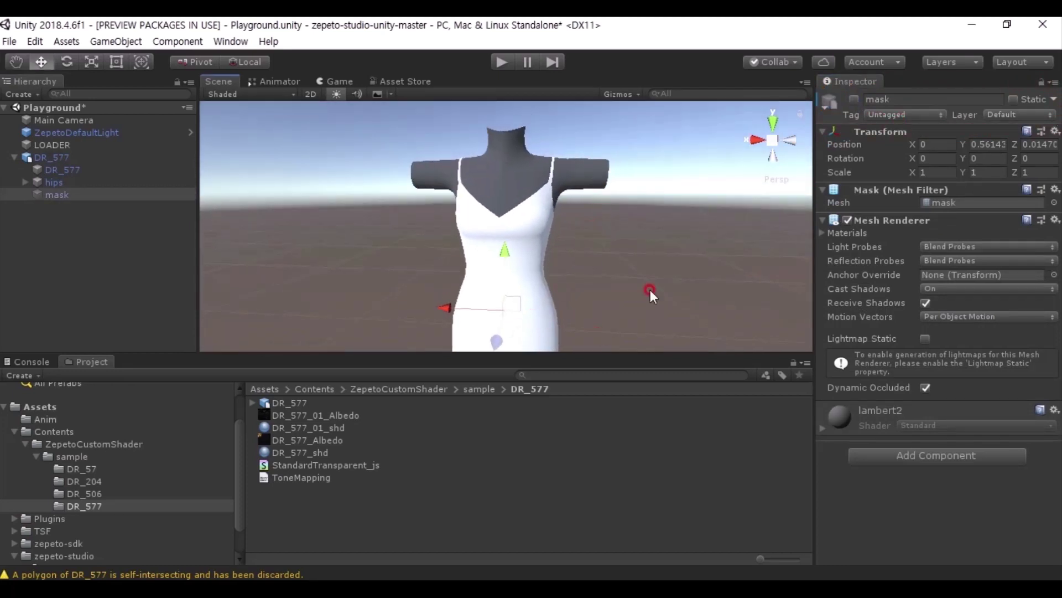
pyautogui.click(486, 211)
pyautogui.click(669, 278)
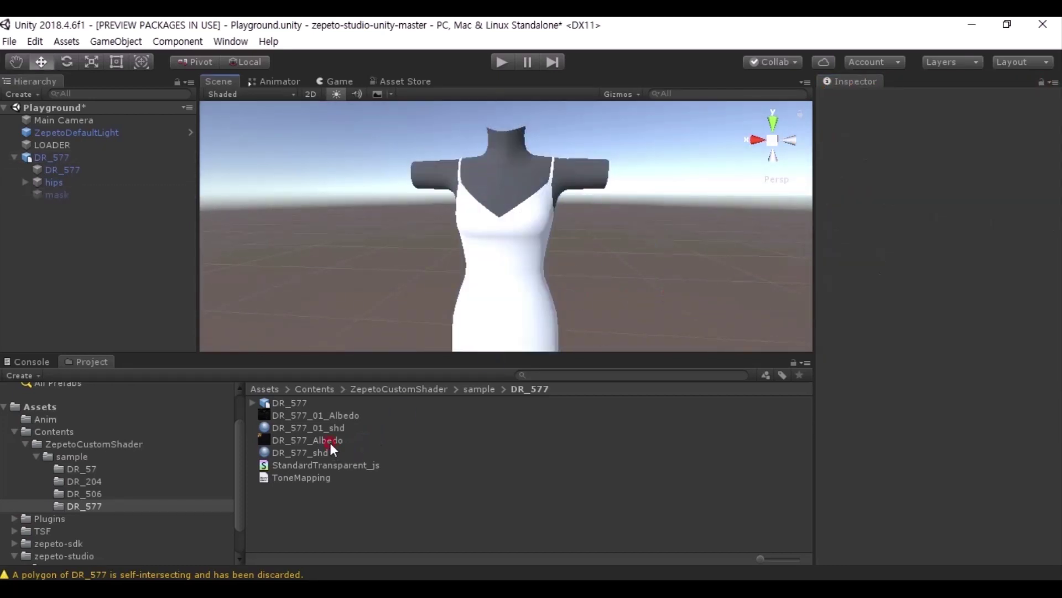
# Remap the DR_577 model's DR_577_shd slot to the DR_577_shd material and apply the import settings.
pyautogui.click(277, 402)
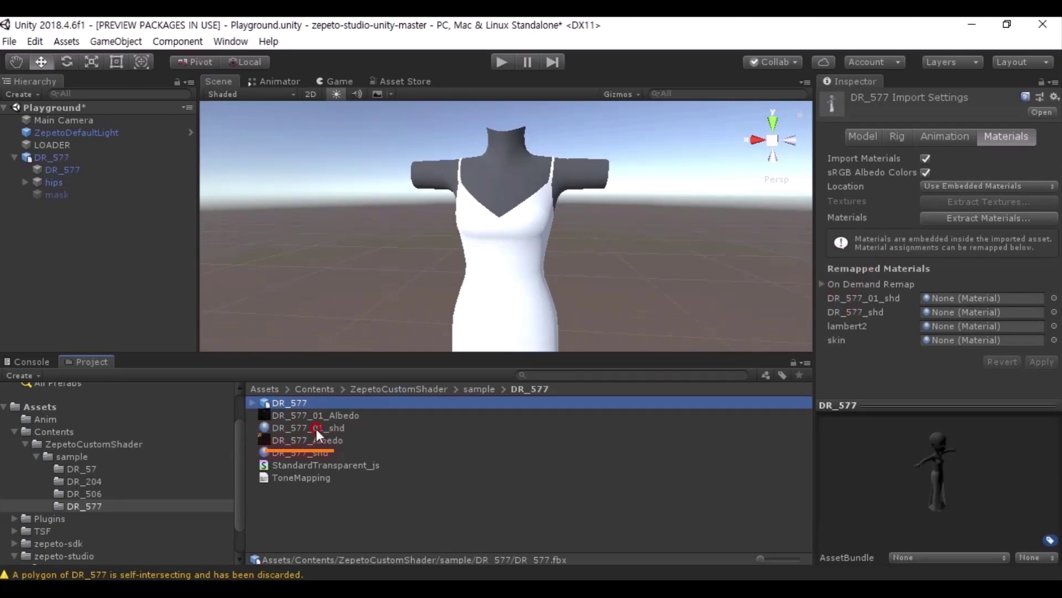
pyautogui.click(307, 453)
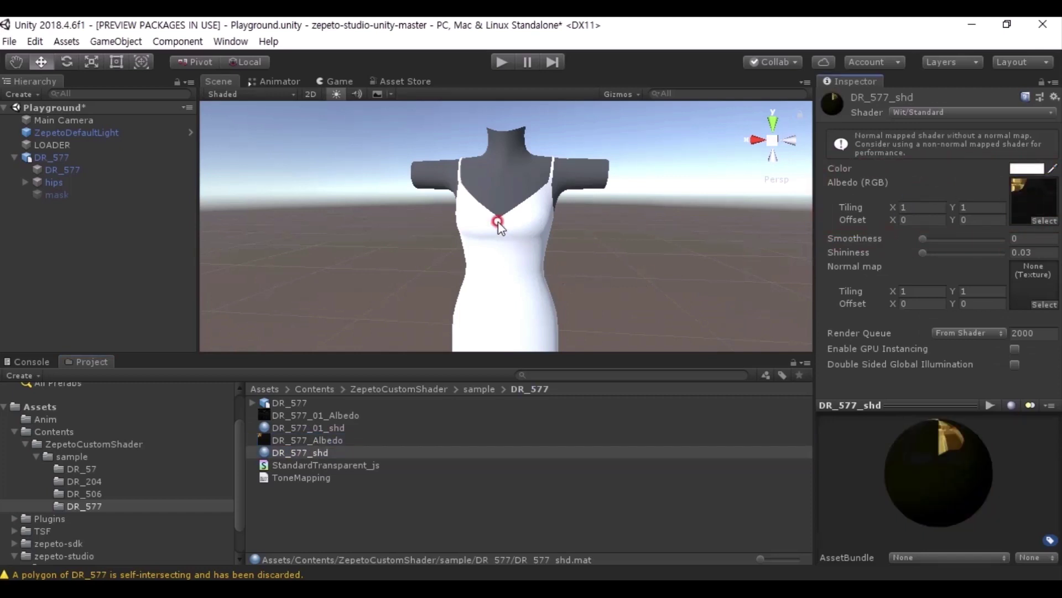
pyautogui.click(286, 404)
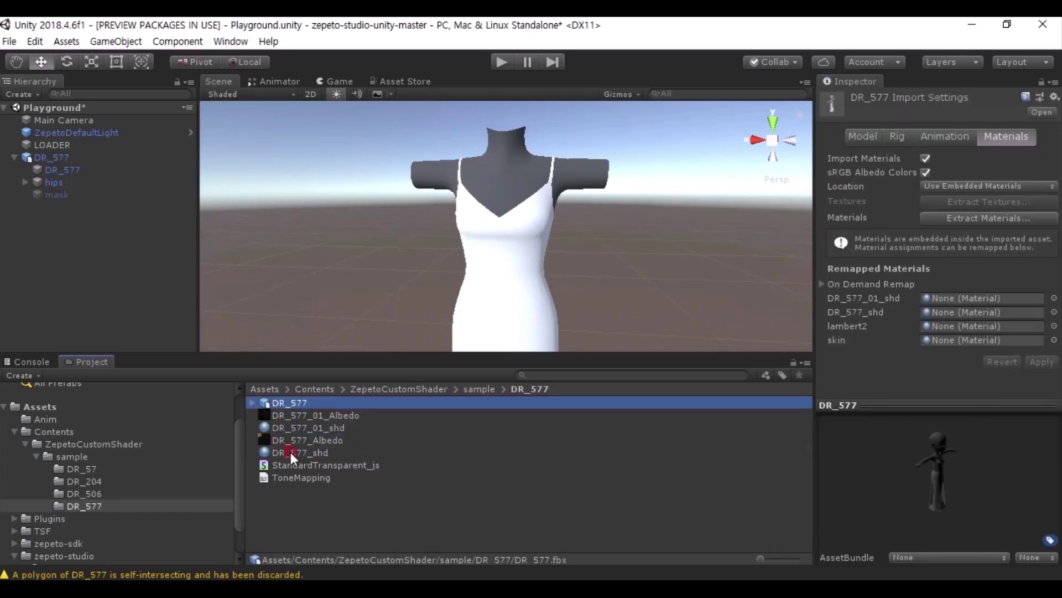
pyautogui.moveTo(291, 453); pyautogui.dragTo(979, 313)
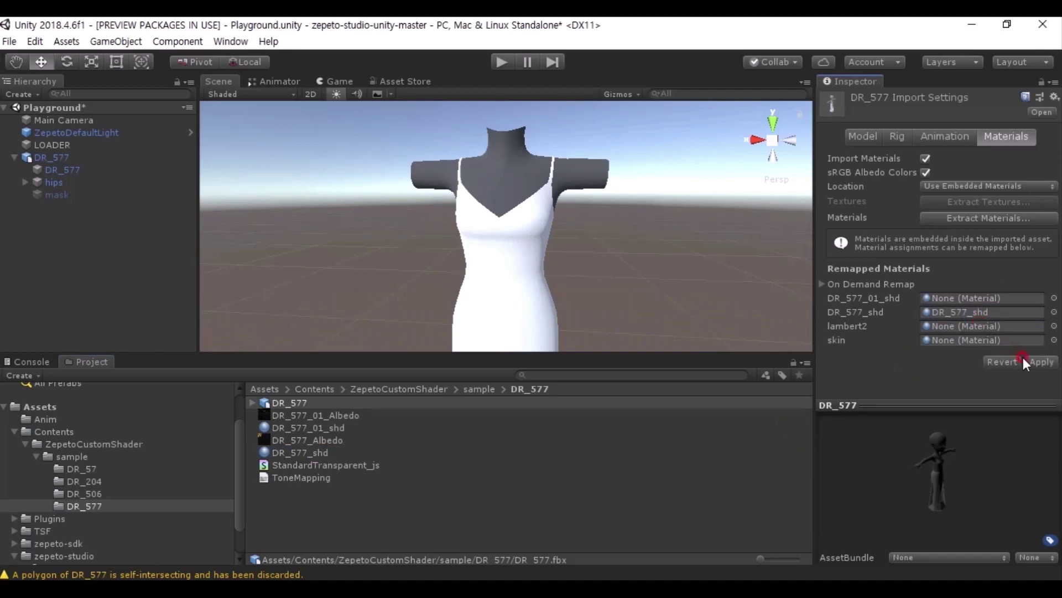
pyautogui.click(1049, 361)
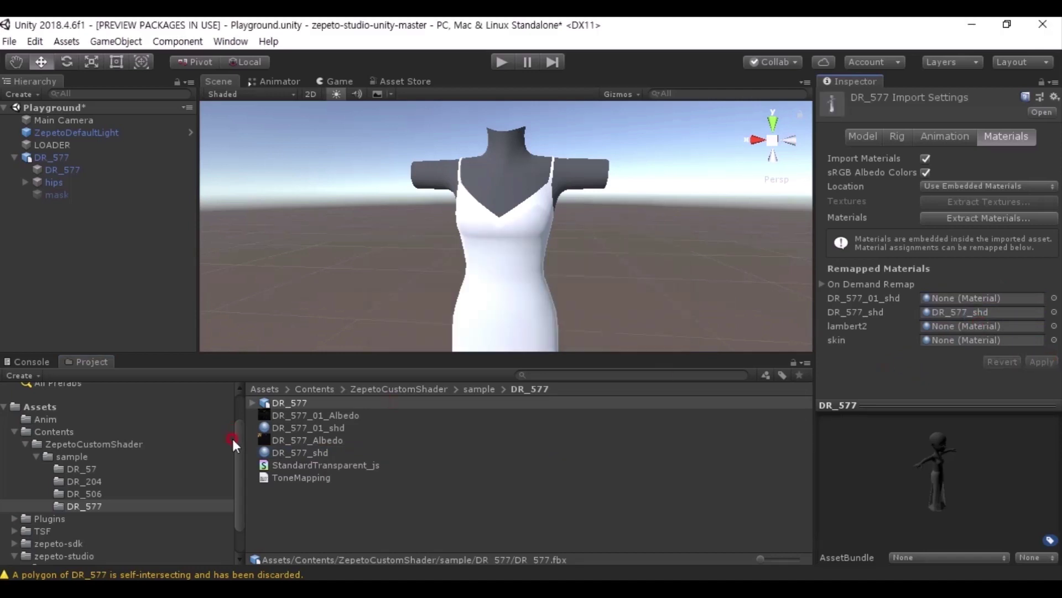
# Set up DR_577_01_shd with the DR_577_01_Albedo texture and the StandardTransparent_js shader, and apply it to the dress.
pyautogui.click(304, 426)
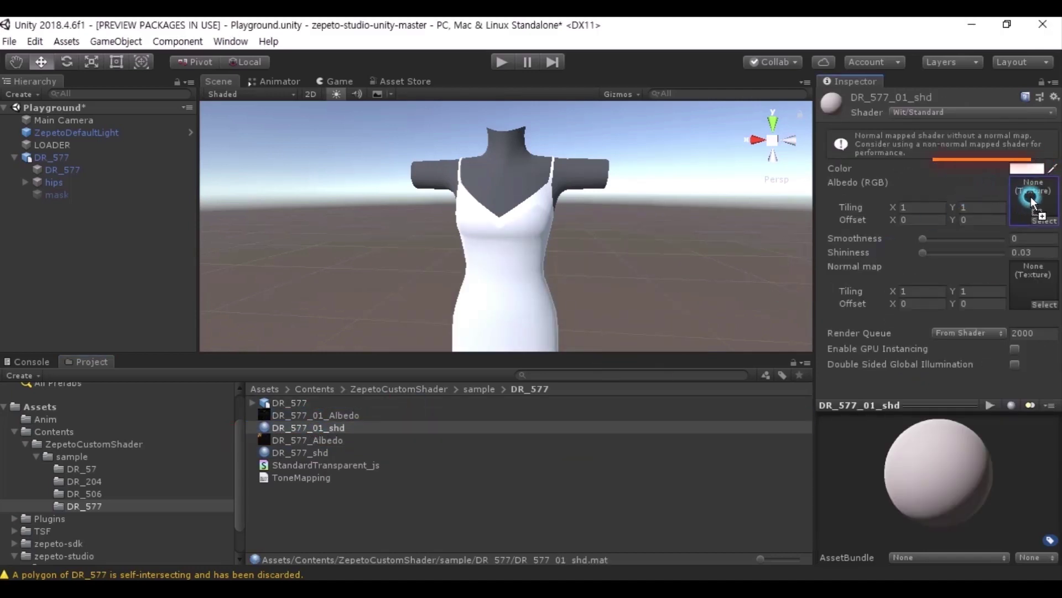
pyautogui.moveTo(298, 424); pyautogui.dragTo(557, 334)
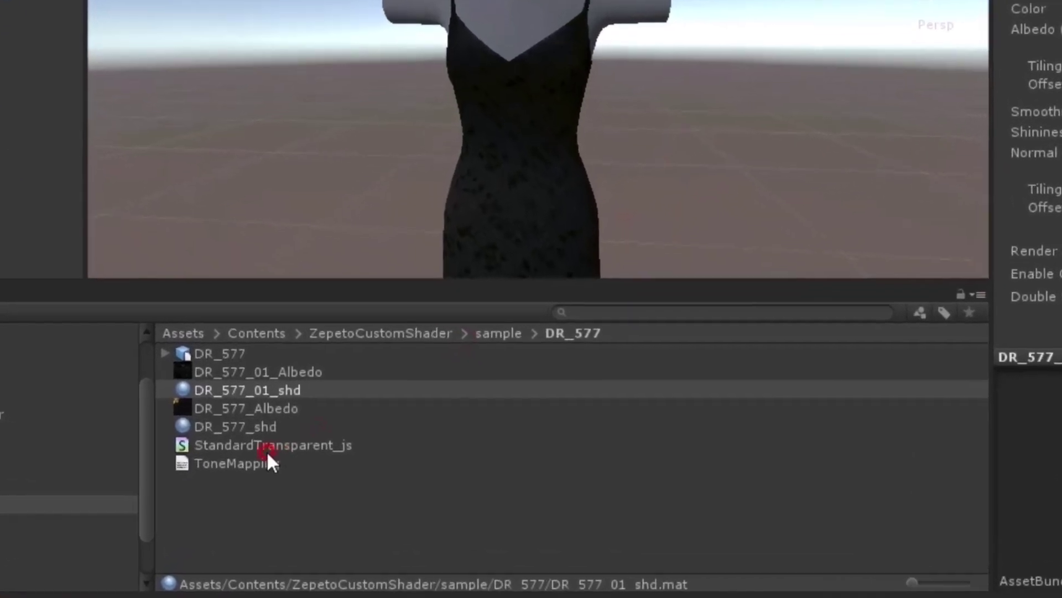
pyautogui.moveTo(266, 450); pyautogui.dragTo(288, 387)
pyautogui.click(287, 386)
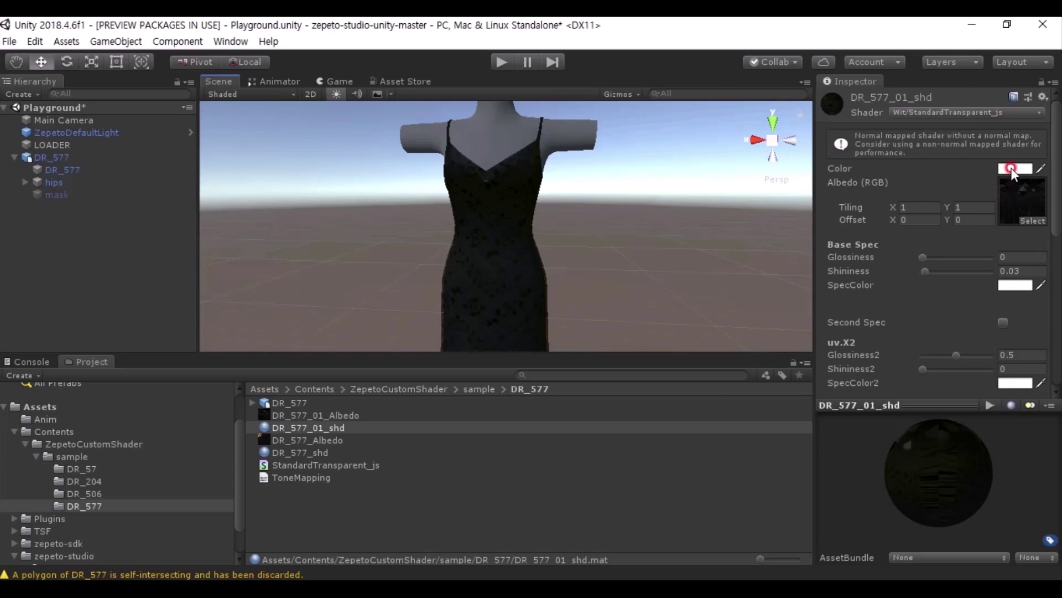
# Try varying the Color alpha of DR_577_01_shd, ending at 100.
pyautogui.click(1014, 168)
pyautogui.moveTo(719, 441); pyautogui.dragTo(957, 412)
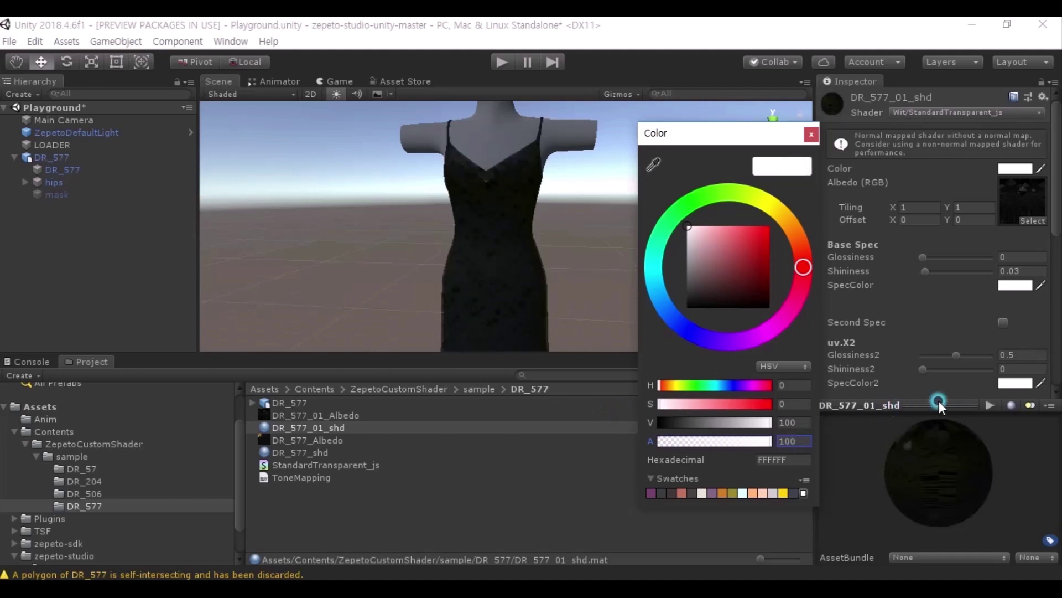
pyautogui.click(939, 401)
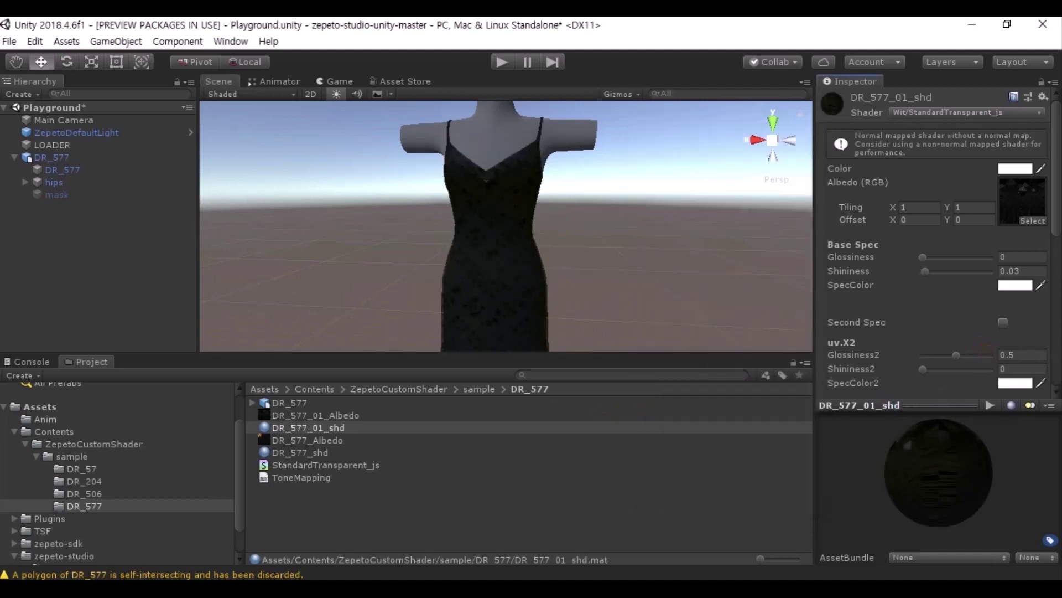
# Enable Alpha Is Transparency for the DR_577_01_Albedo texture and return to the DR_577_01_shd material settings.
pyautogui.click(343, 415)
pyautogui.scroll(-2, 1011, 275)
pyautogui.click(925, 154)
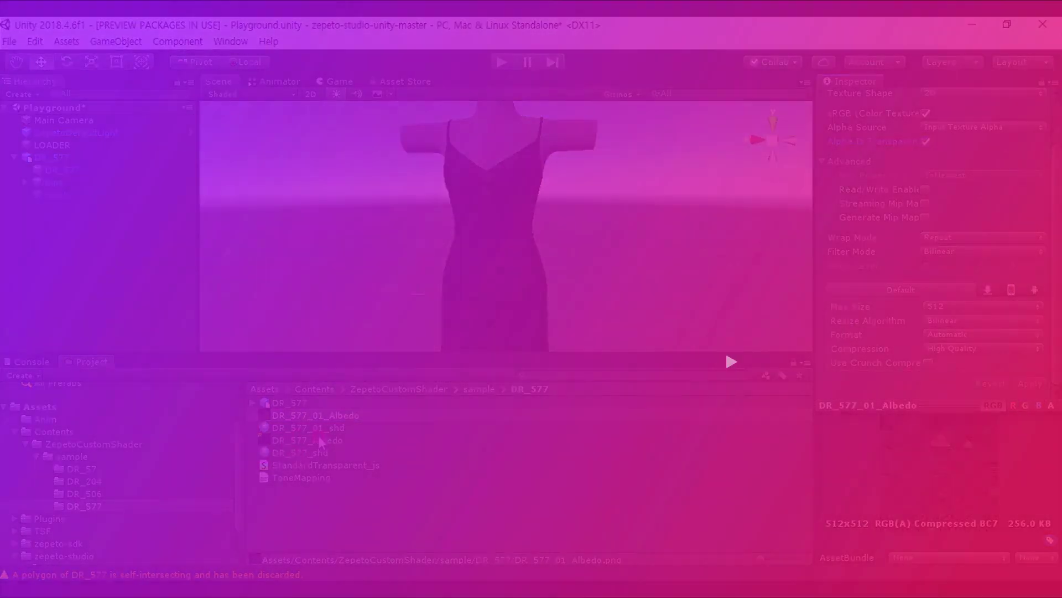
pyautogui.click(365, 431)
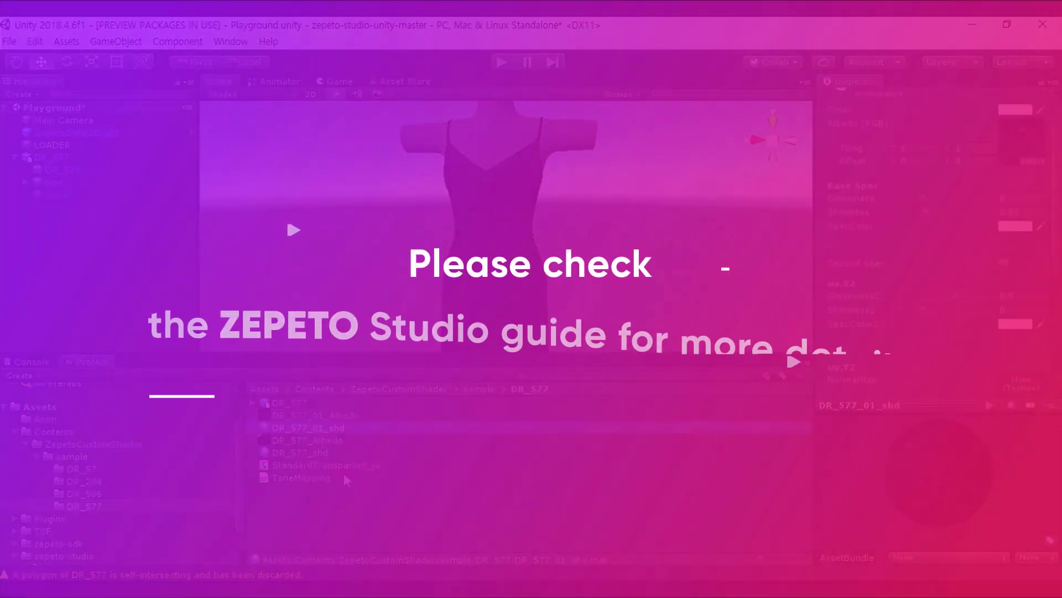
pyautogui.scroll(2, 1017, 178)
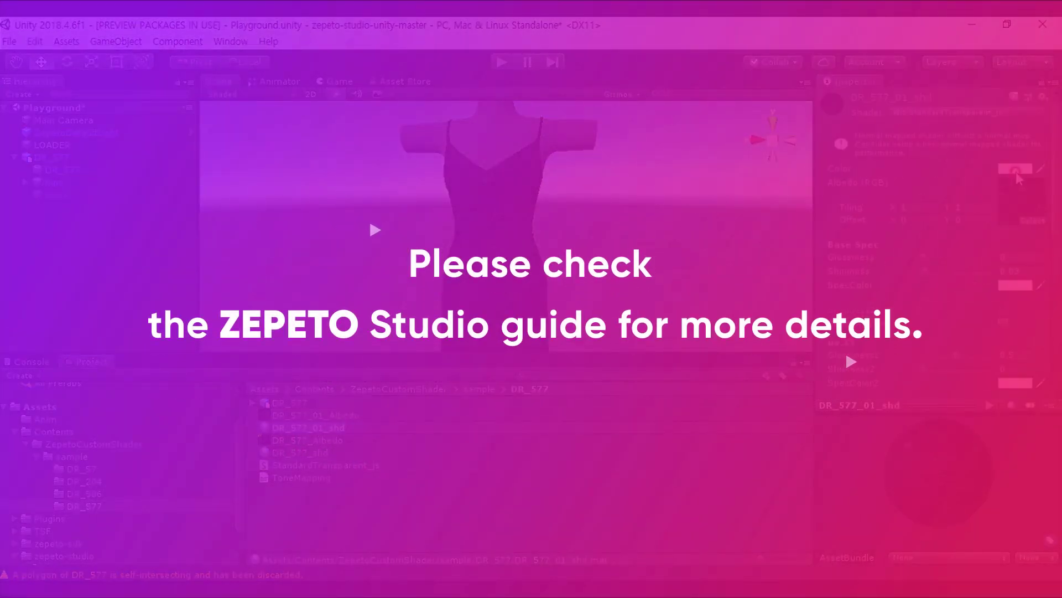